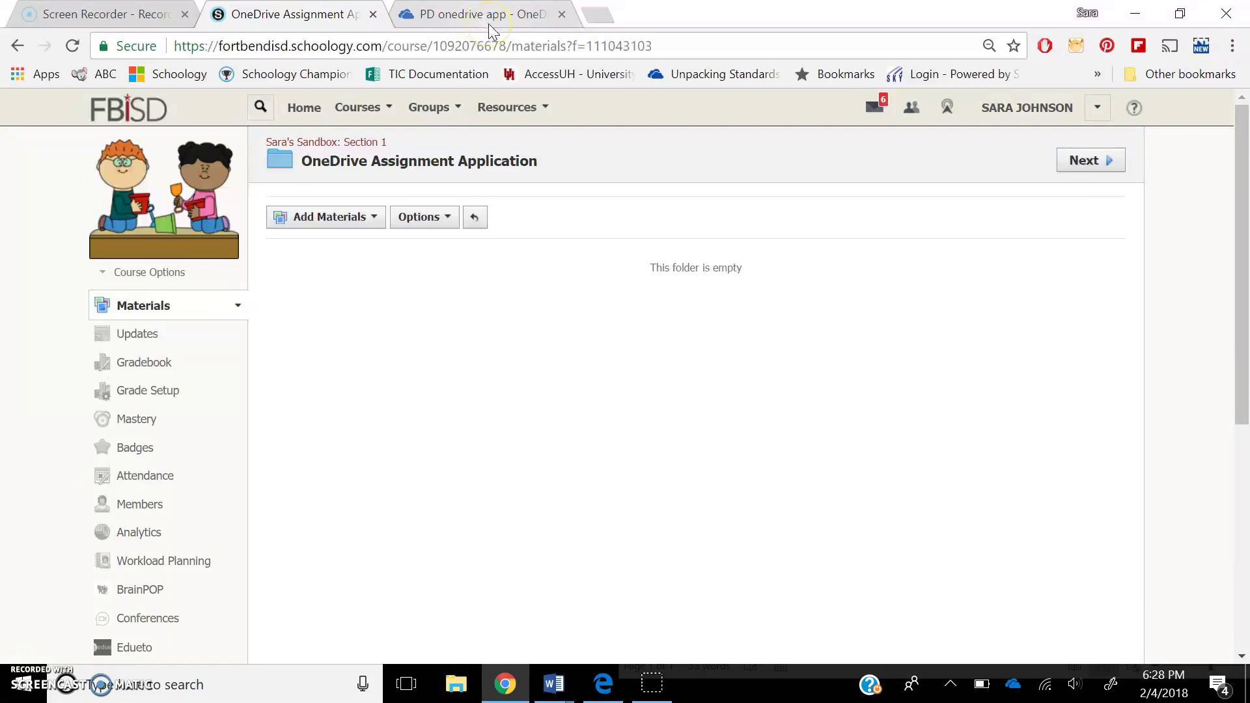
- In OneDrive, choose Share from the ⋮ menu of Feedback Metaphors.docx
left_click(488, 20)
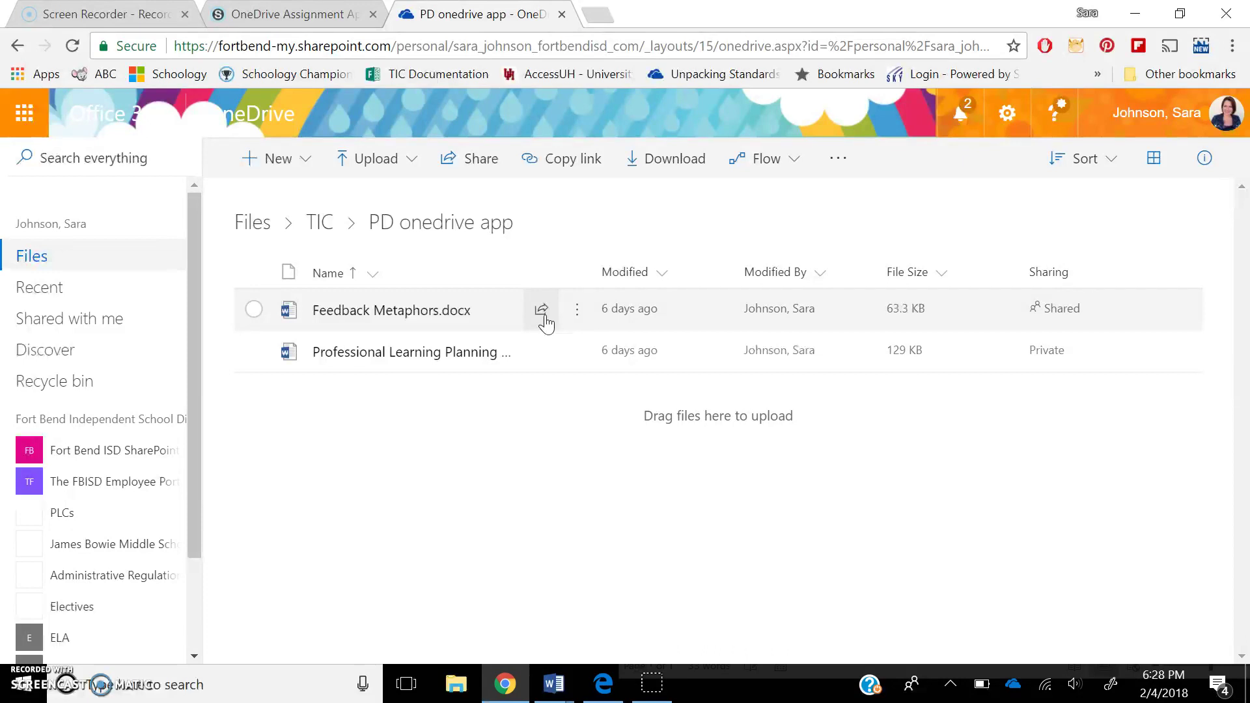
left_click(579, 314)
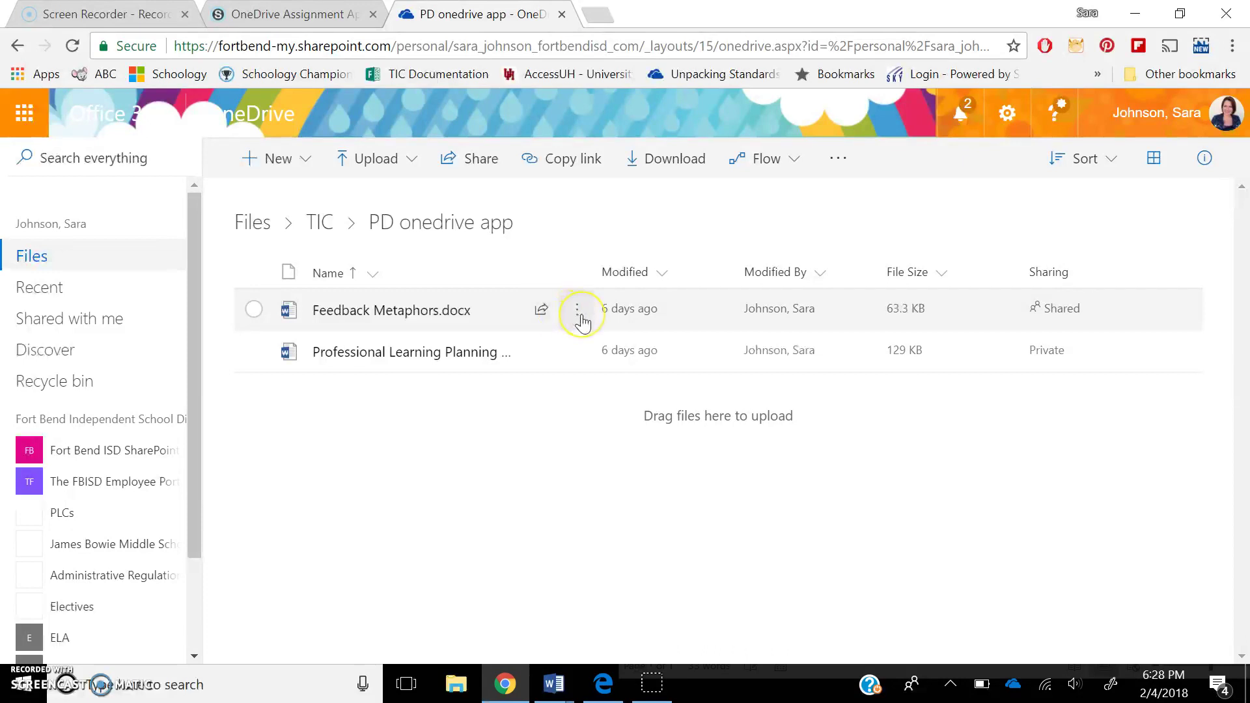
left_click(576, 301)
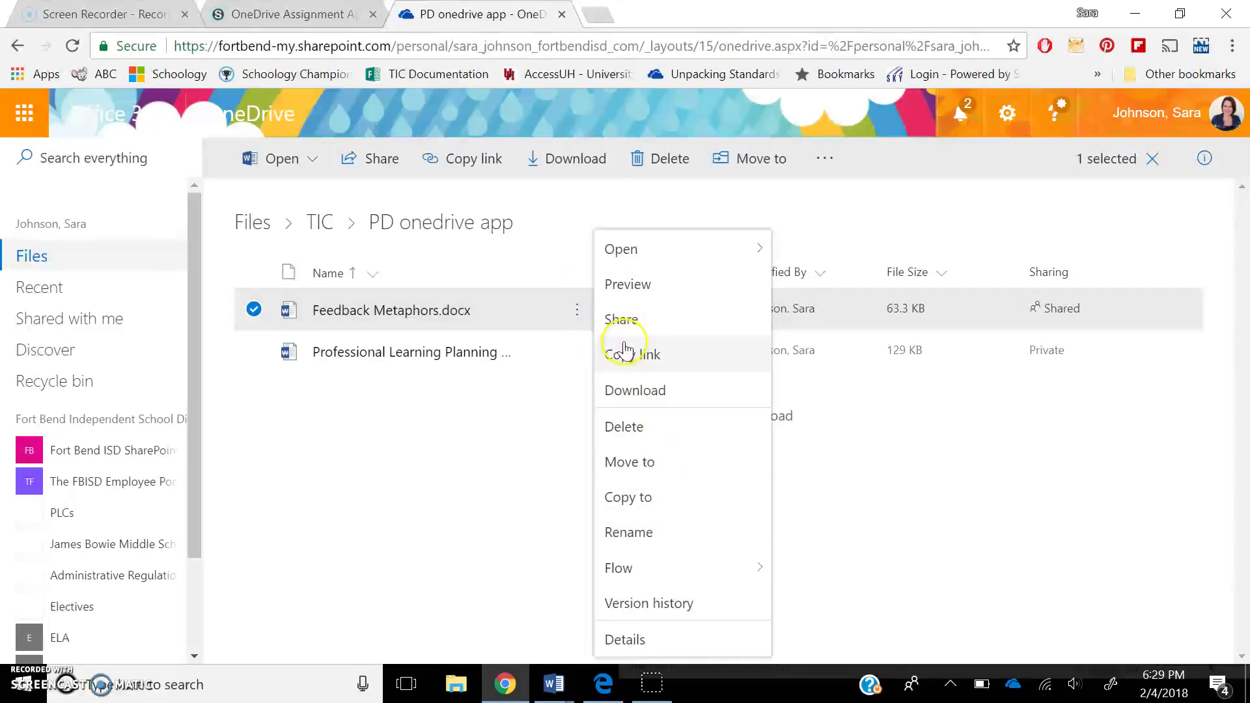
left_click(618, 319)
- Change the link to People in Fort Bend Independent School District, keep editing allowed, and apply
left_click(562, 293)
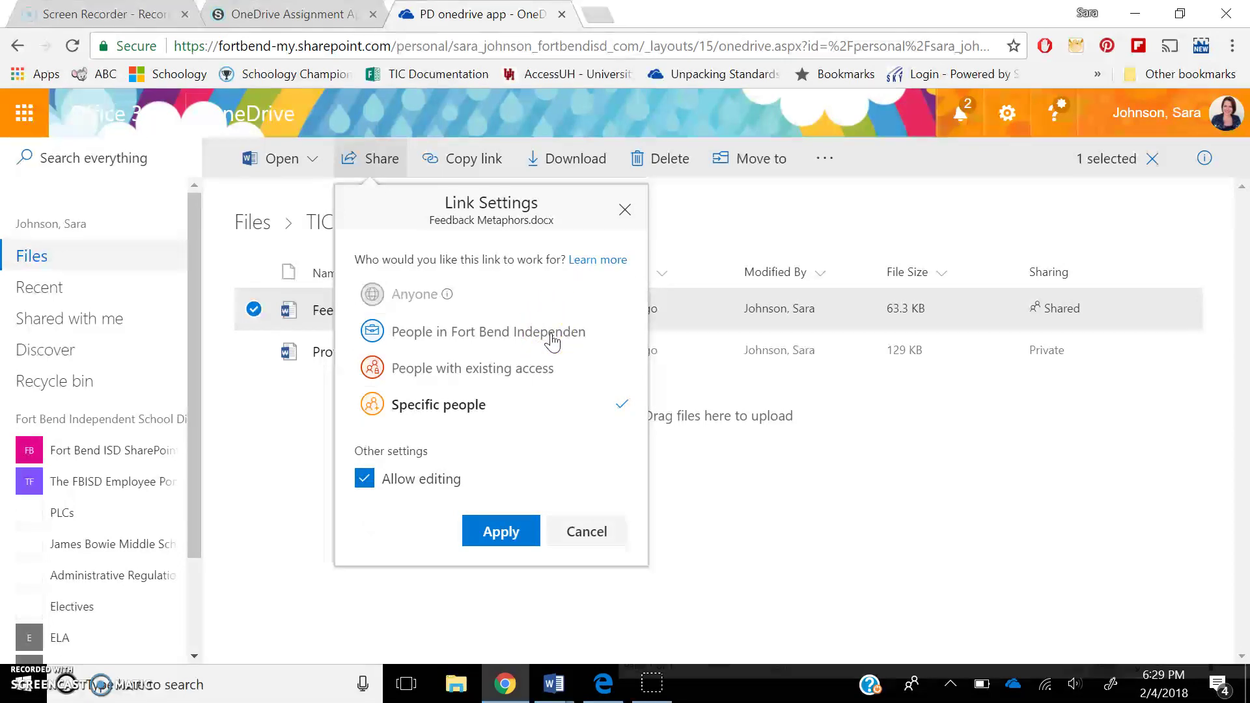
left_click(551, 340)
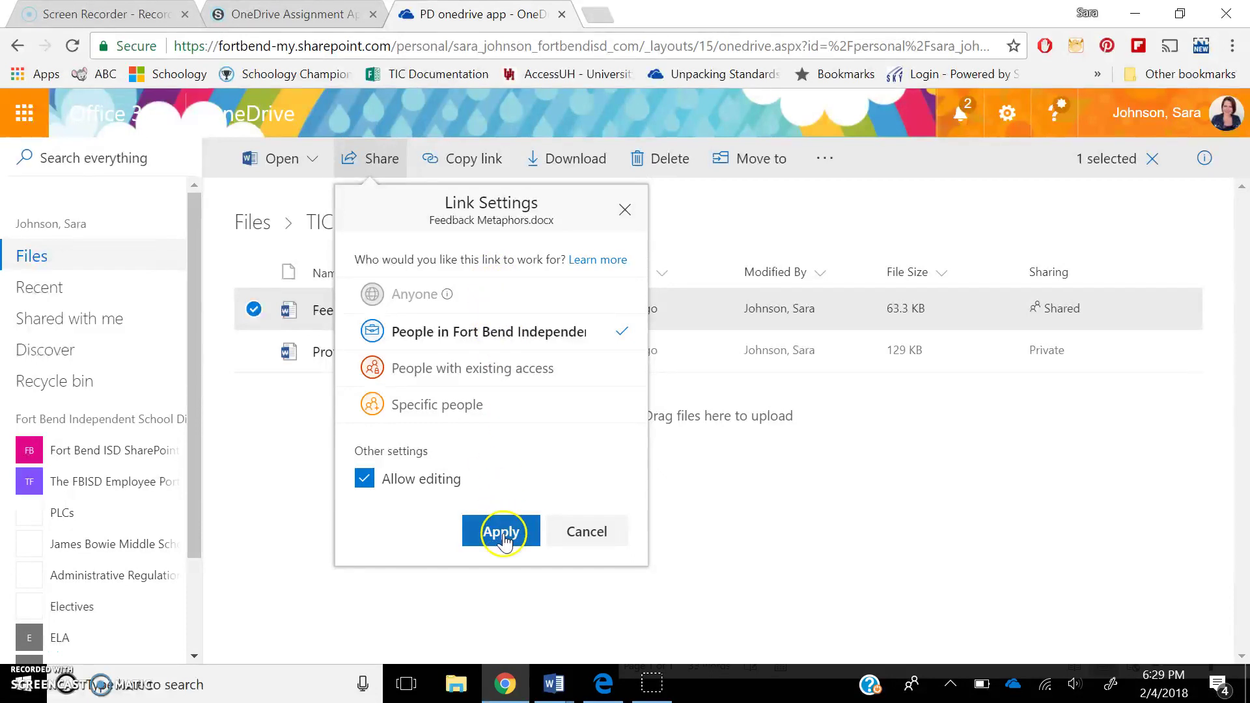
left_click(503, 535)
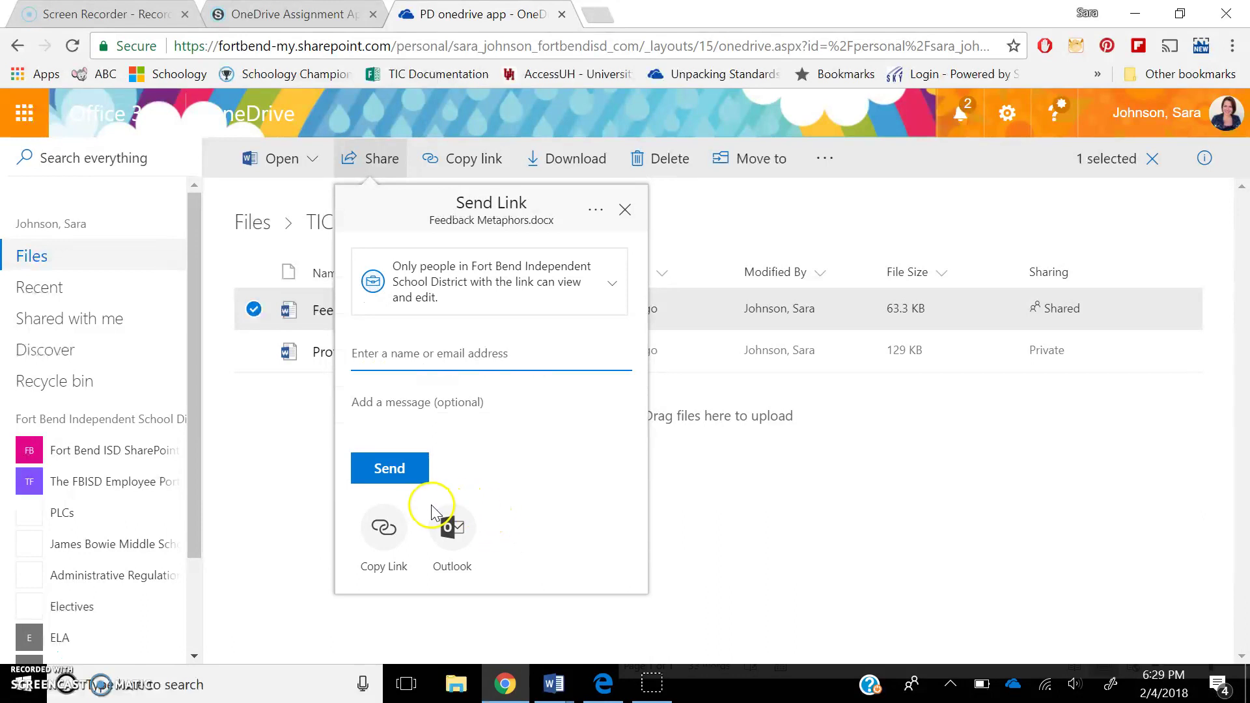
- Create and copy the district link for Feedback Metaphors.docx, then close the sharing window
left_click(386, 538)
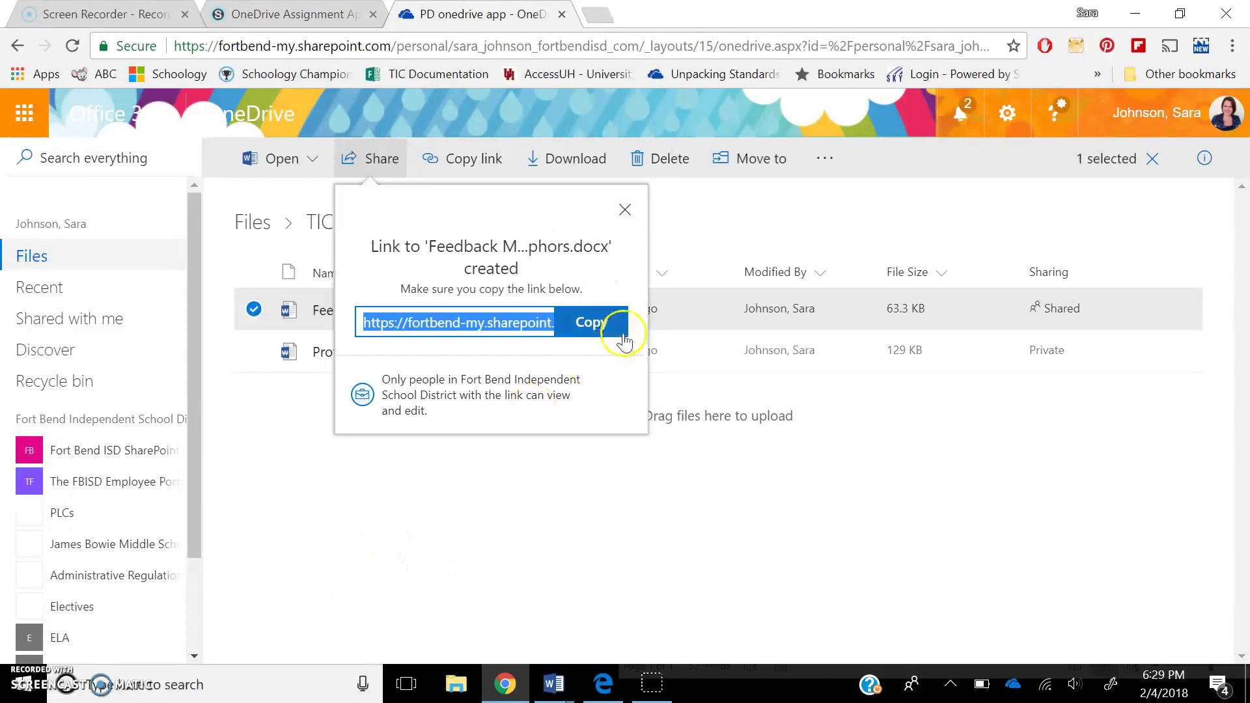
left_click(606, 334)
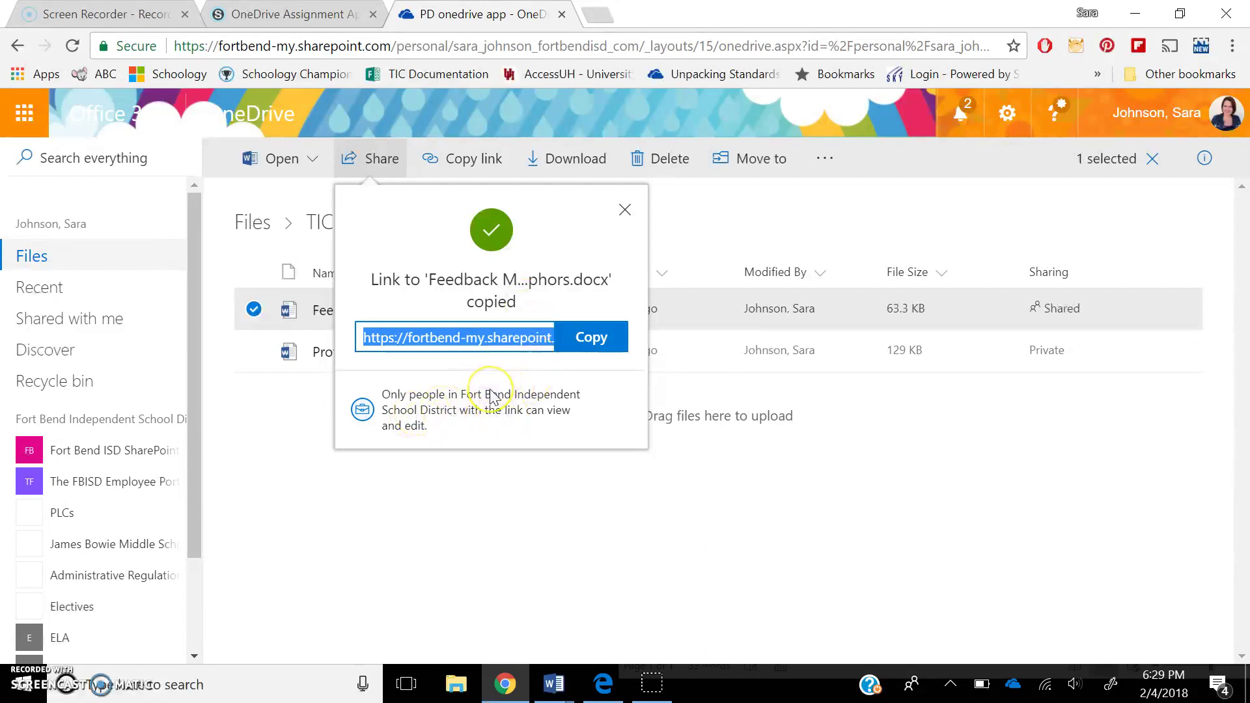
left_click(589, 346)
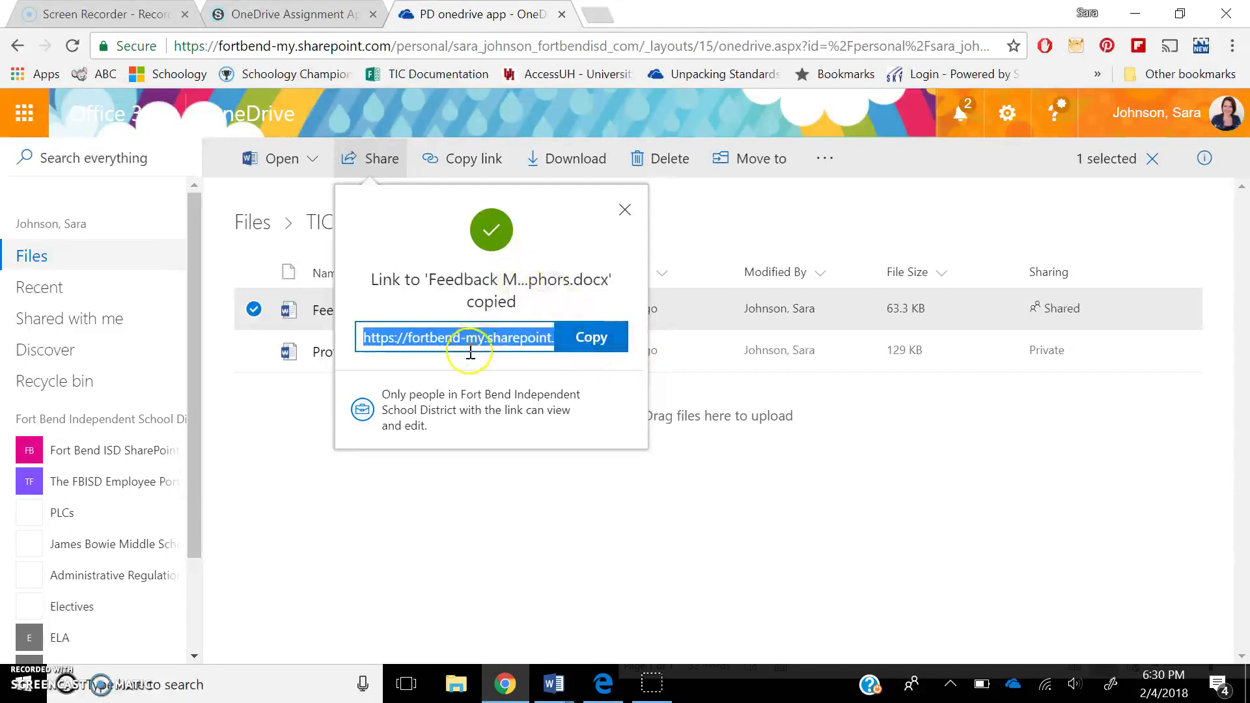
left_click(410, 337)
left_click(625, 209)
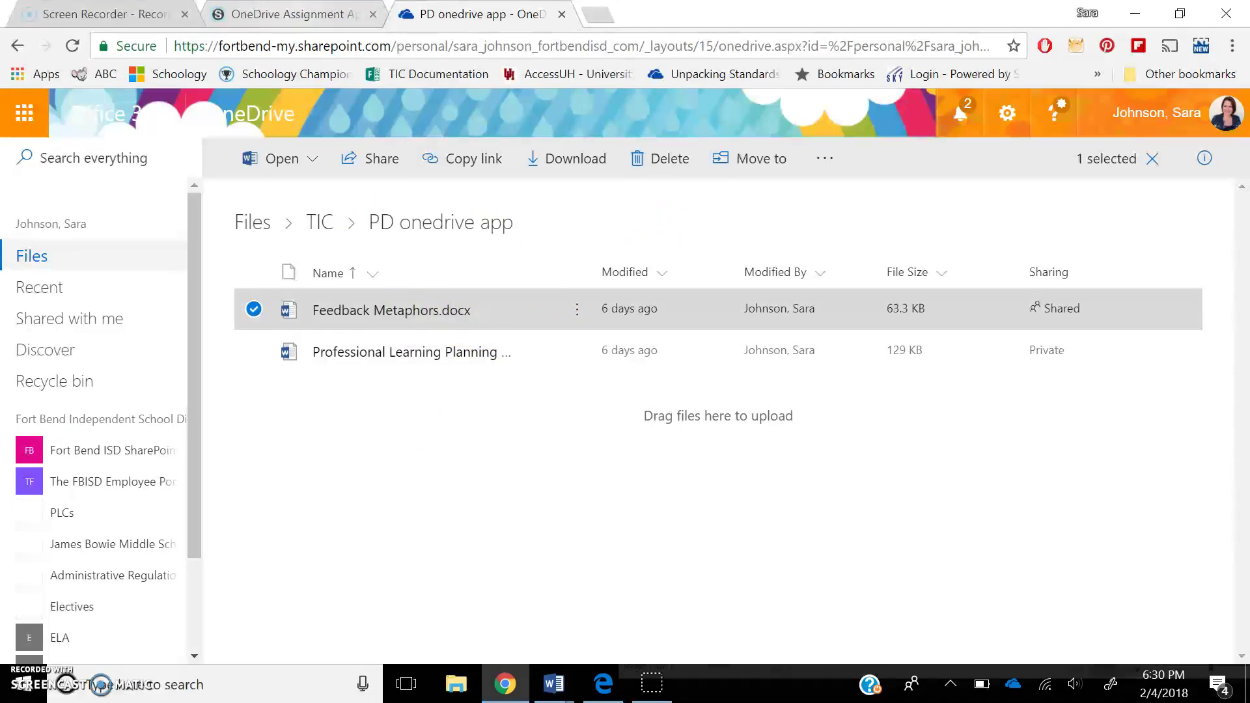
- Back in the Schoology OneDrive Assignment Application folder, choose Add Assignment from Add Materials
left_click(286, 13)
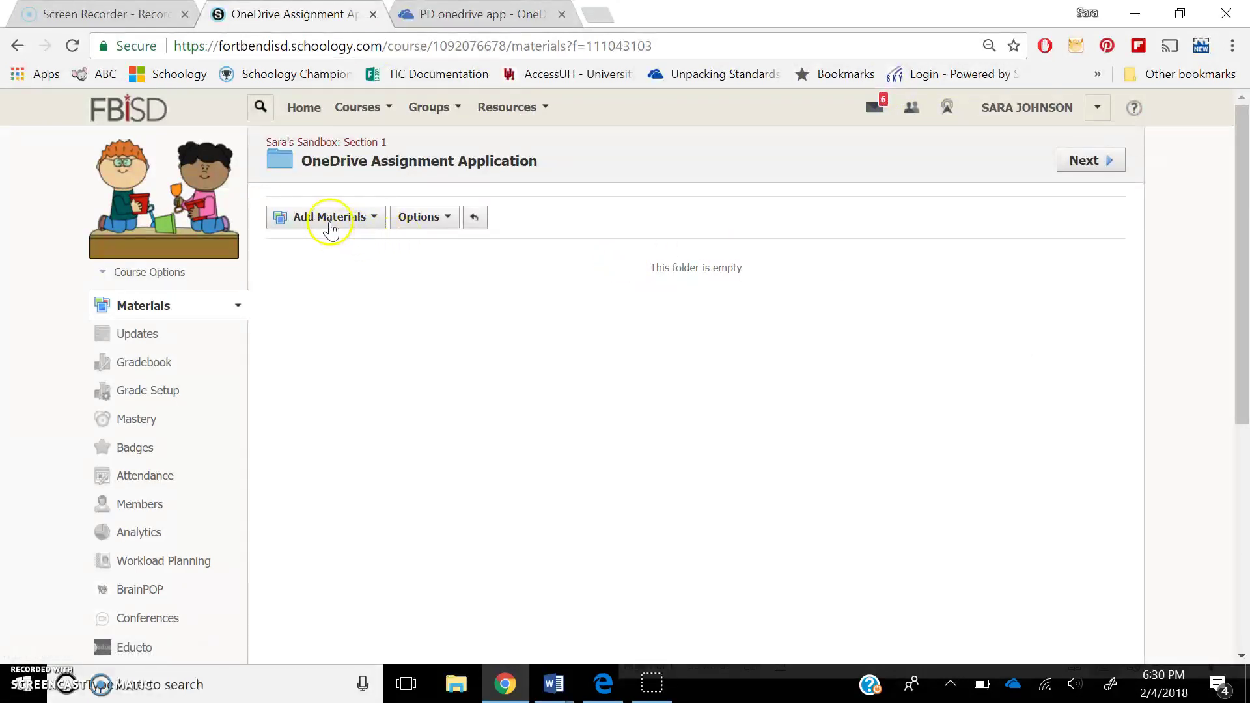
left_click(280, 226)
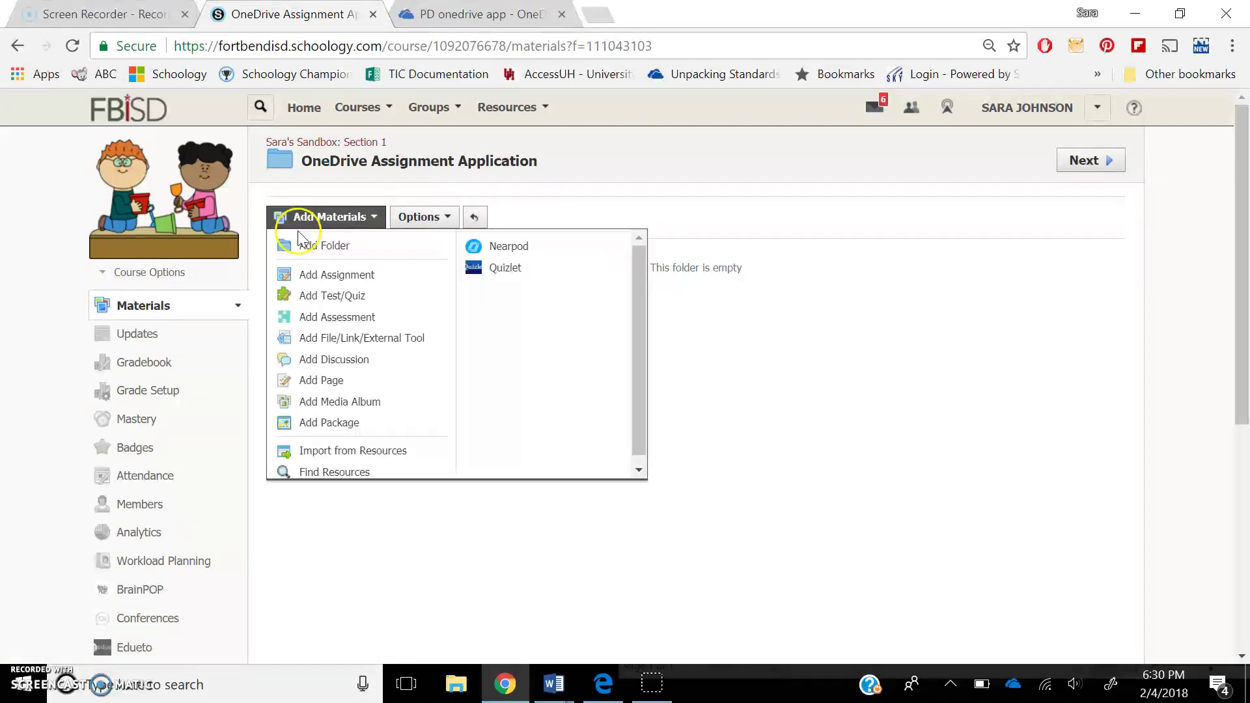
left_click(328, 279)
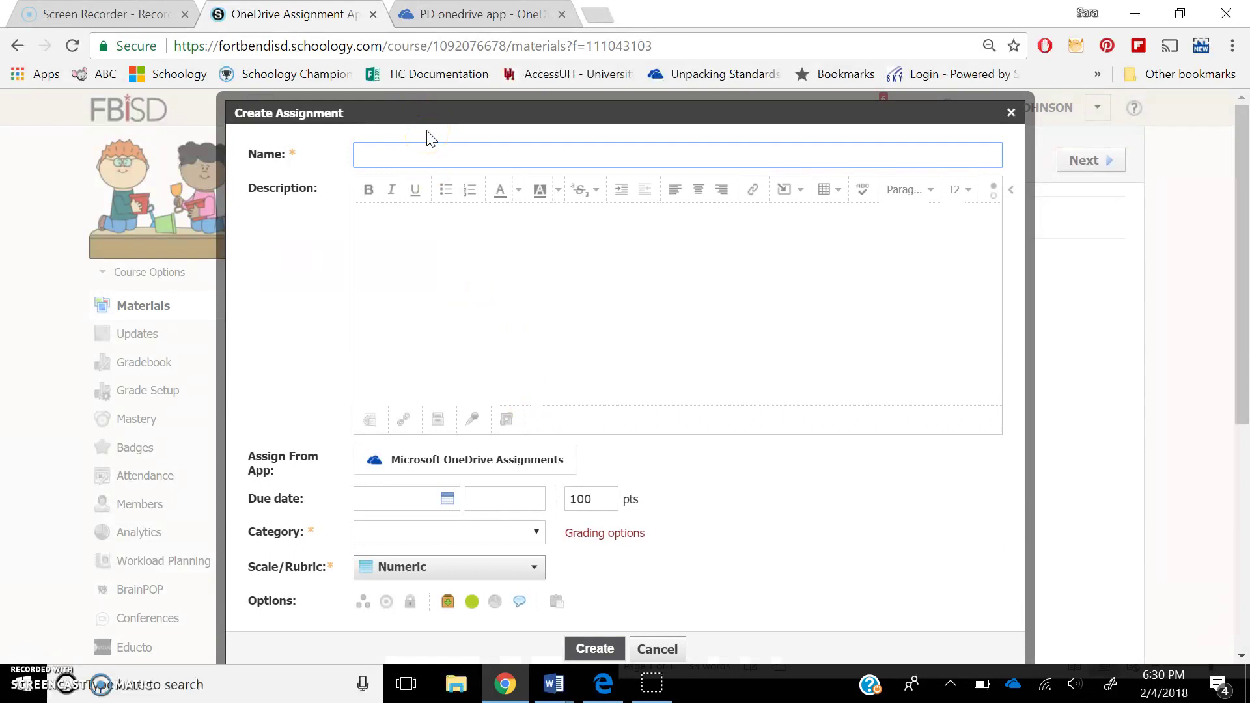
- Name the assignment 'Sample', set its category to Daily, and pick February 7 as due date
type("Sample")
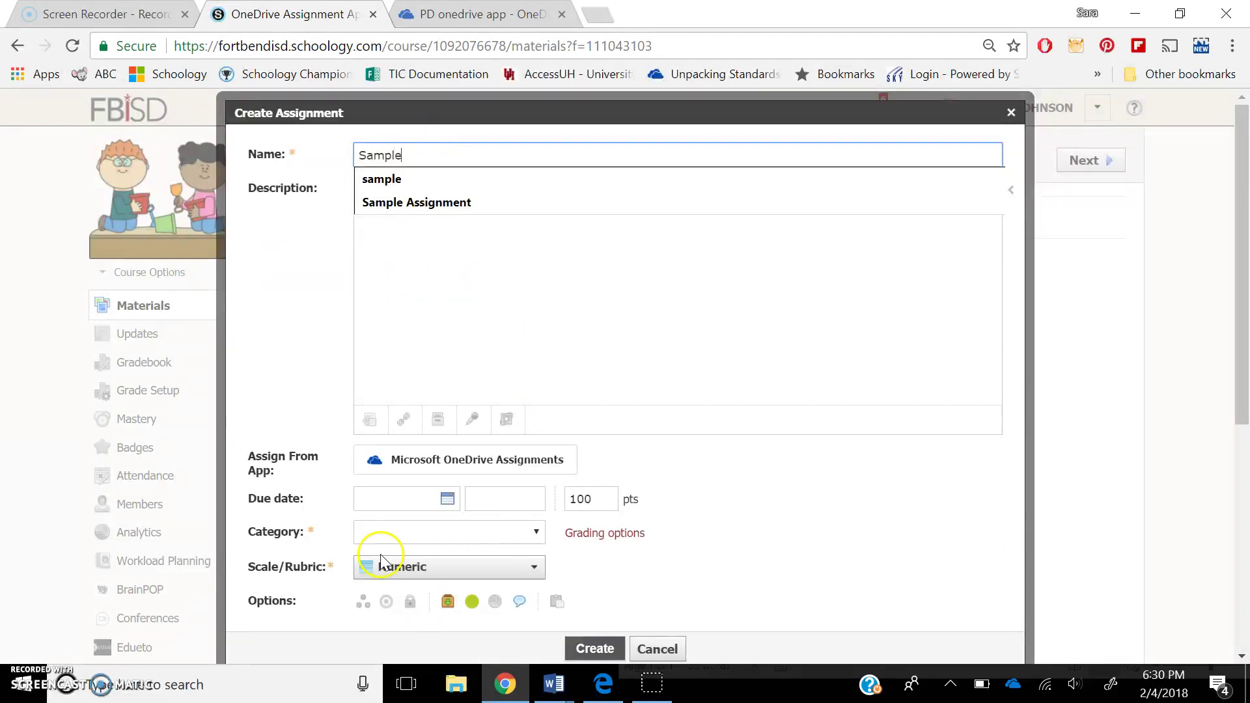
left_click(379, 532)
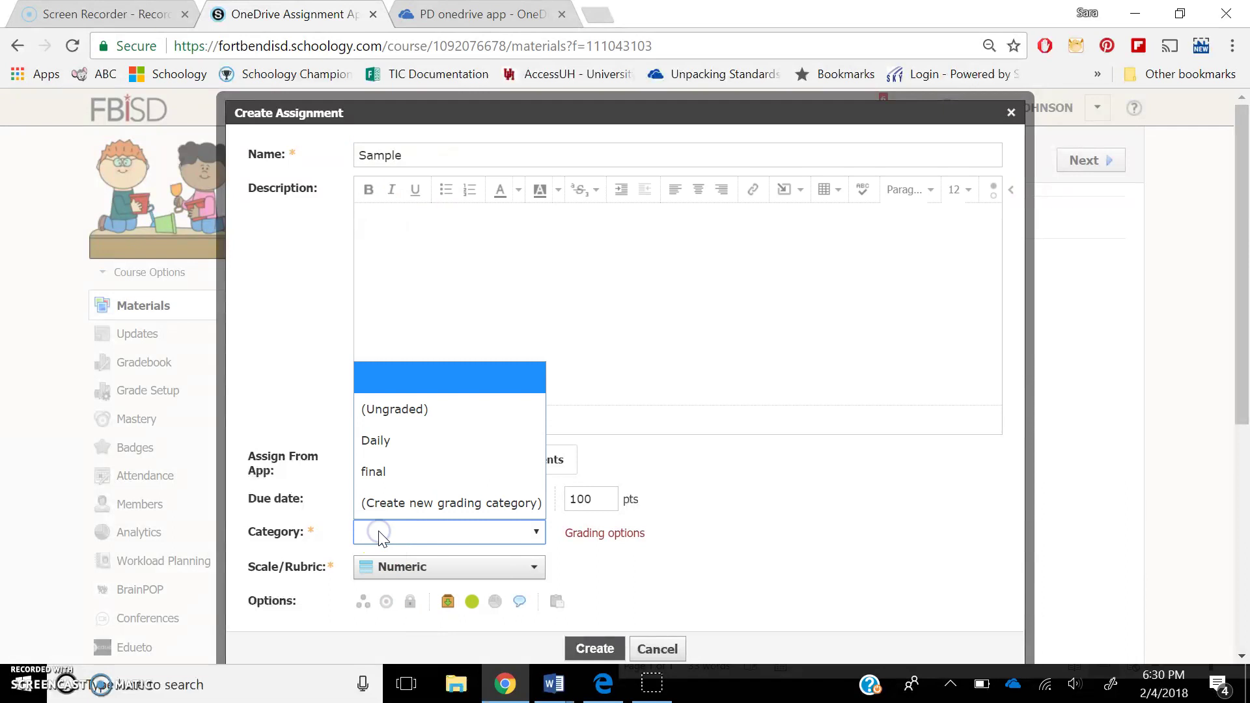
left_click(377, 440)
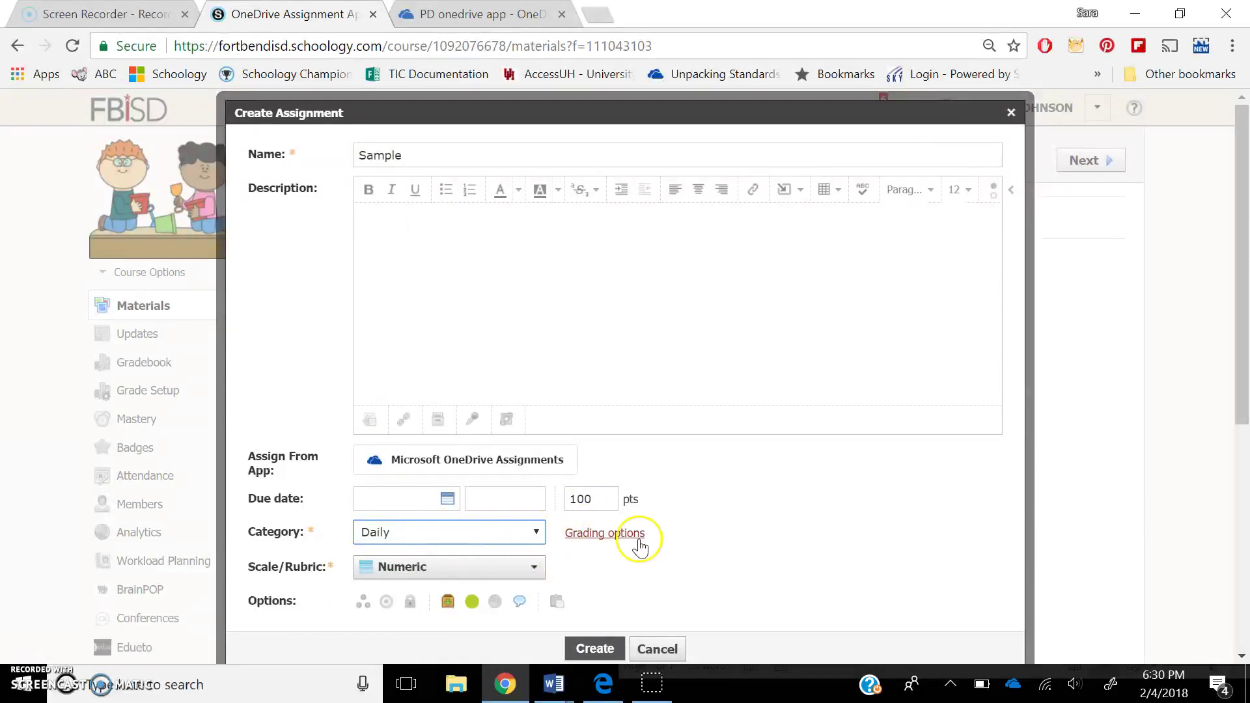
left_click(447, 500)
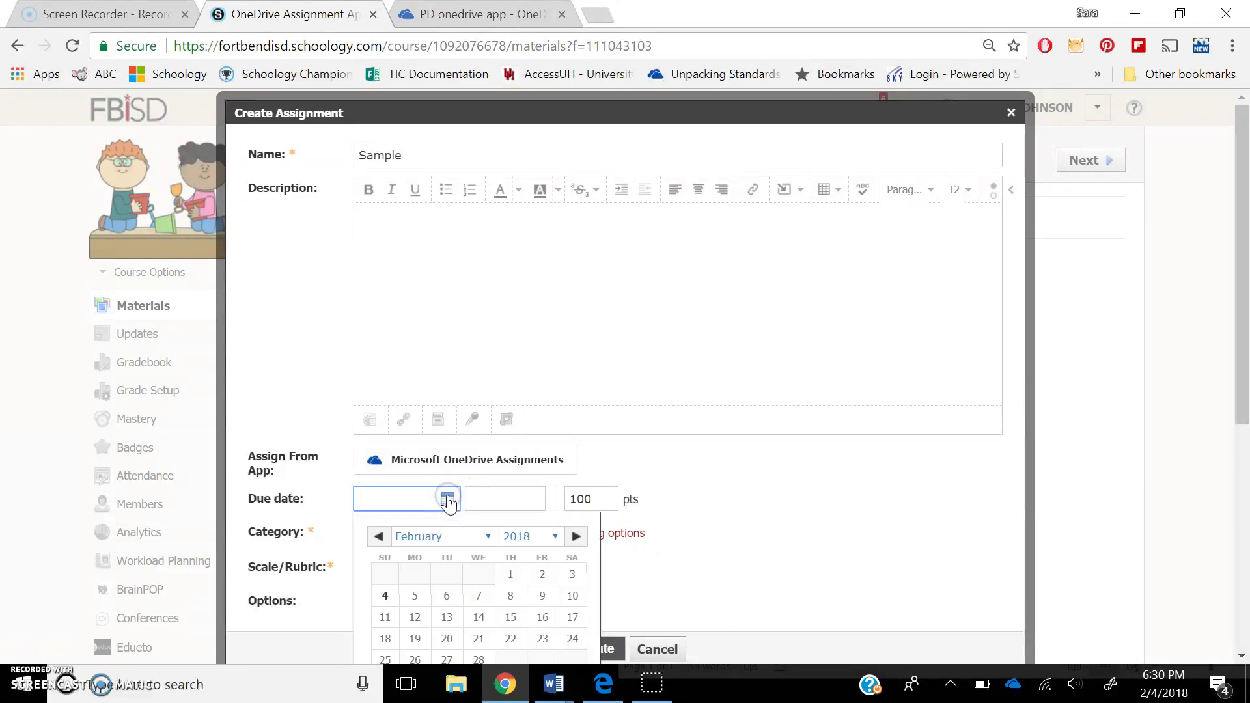
left_click(479, 595)
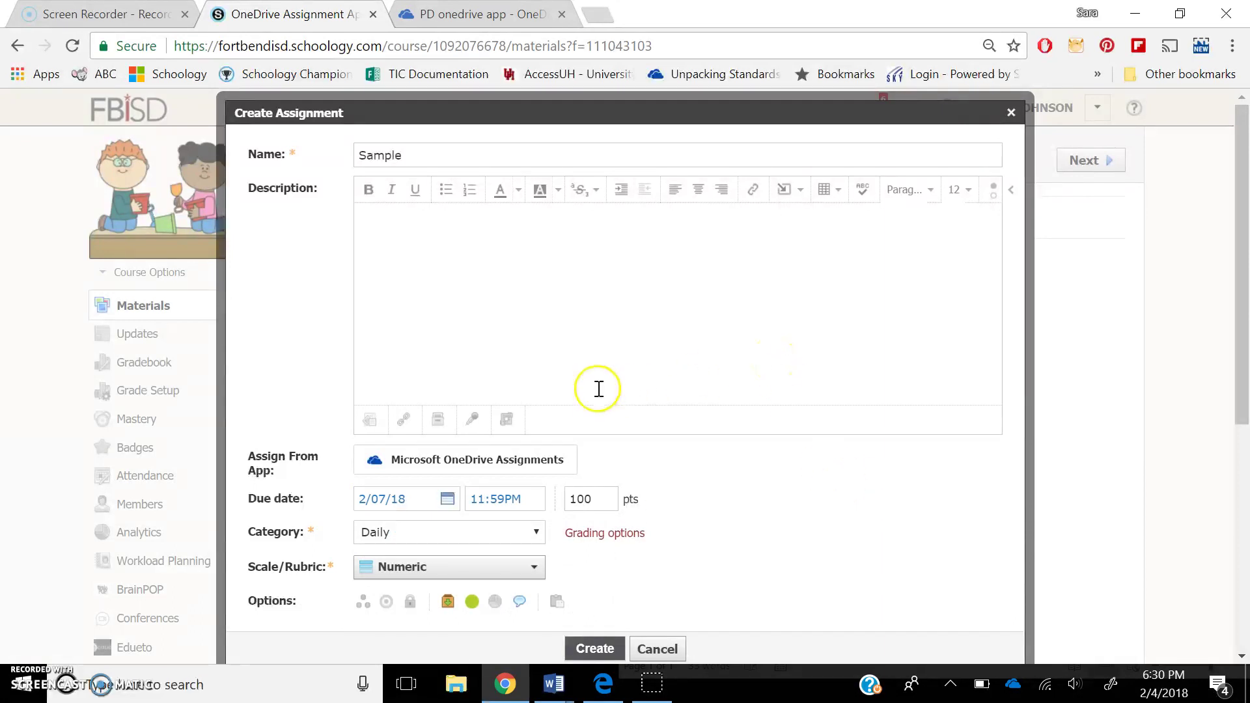
- Attach Feedback Metaphors.docx from the PD onedrive app folder via Microsoft OneDrive Assignments
left_click(485, 463)
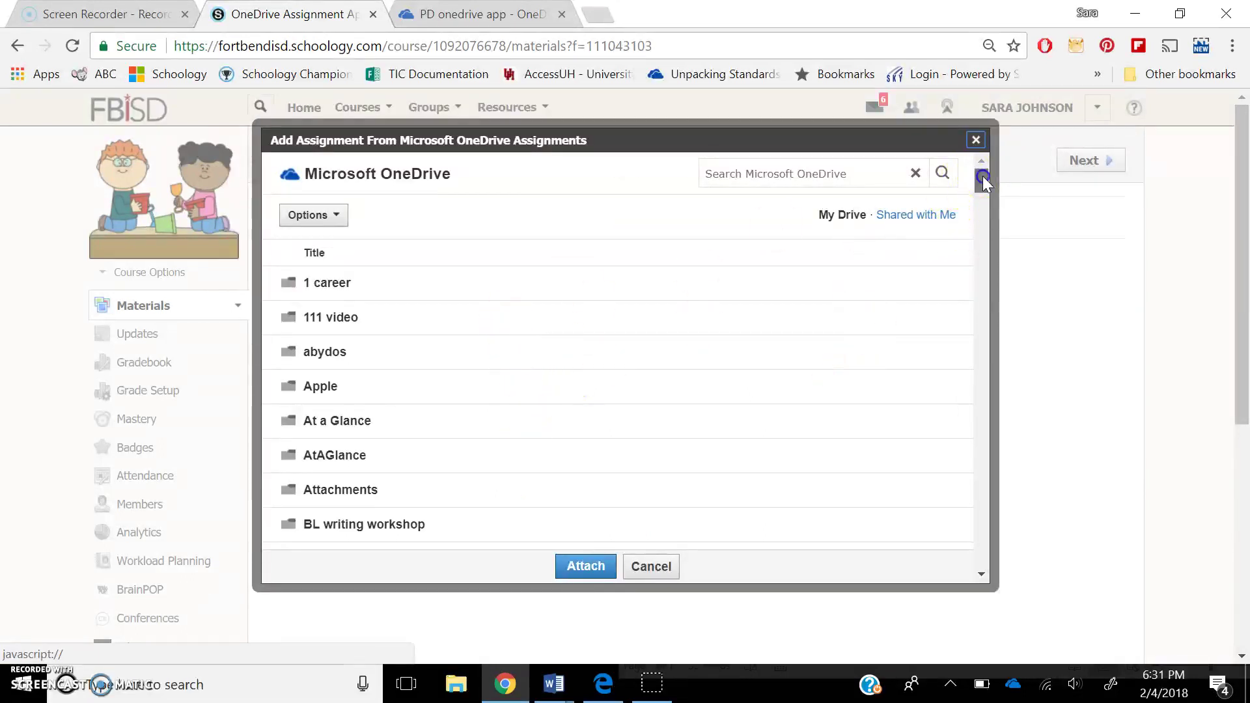
left_click_drag(982, 176, 986, 245)
left_click(308, 471)
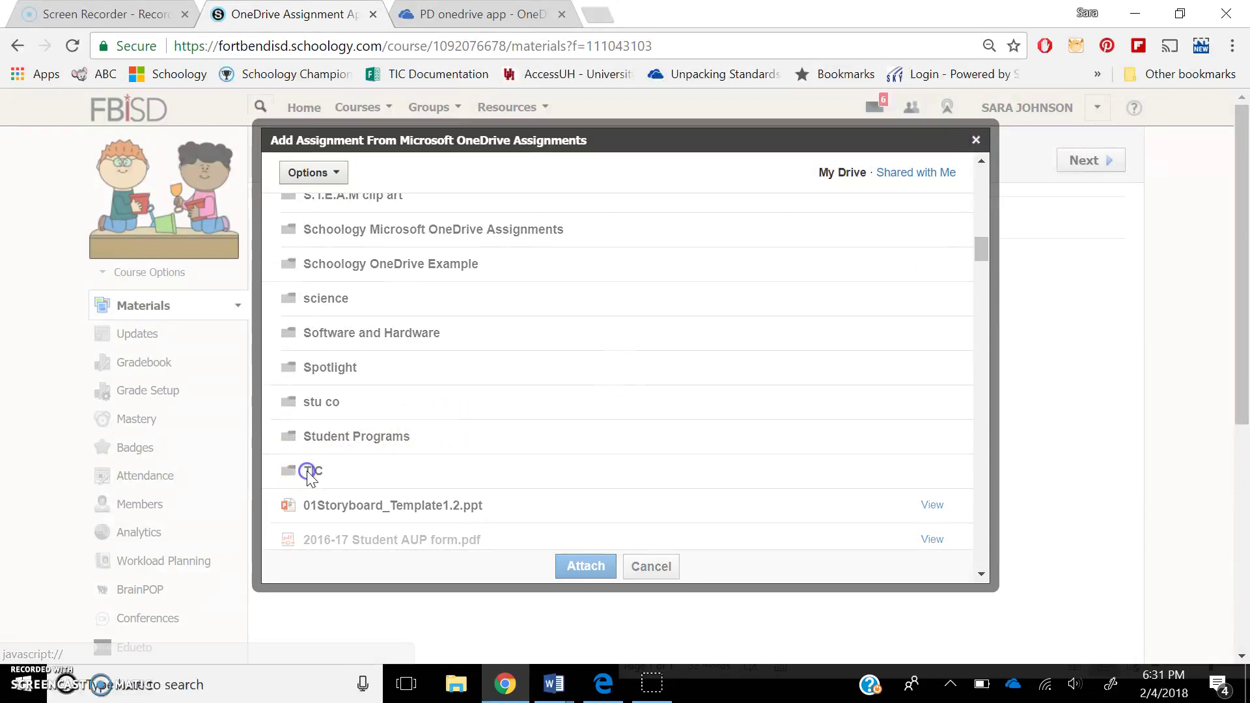
left_click(801, 326)
left_click(462, 283)
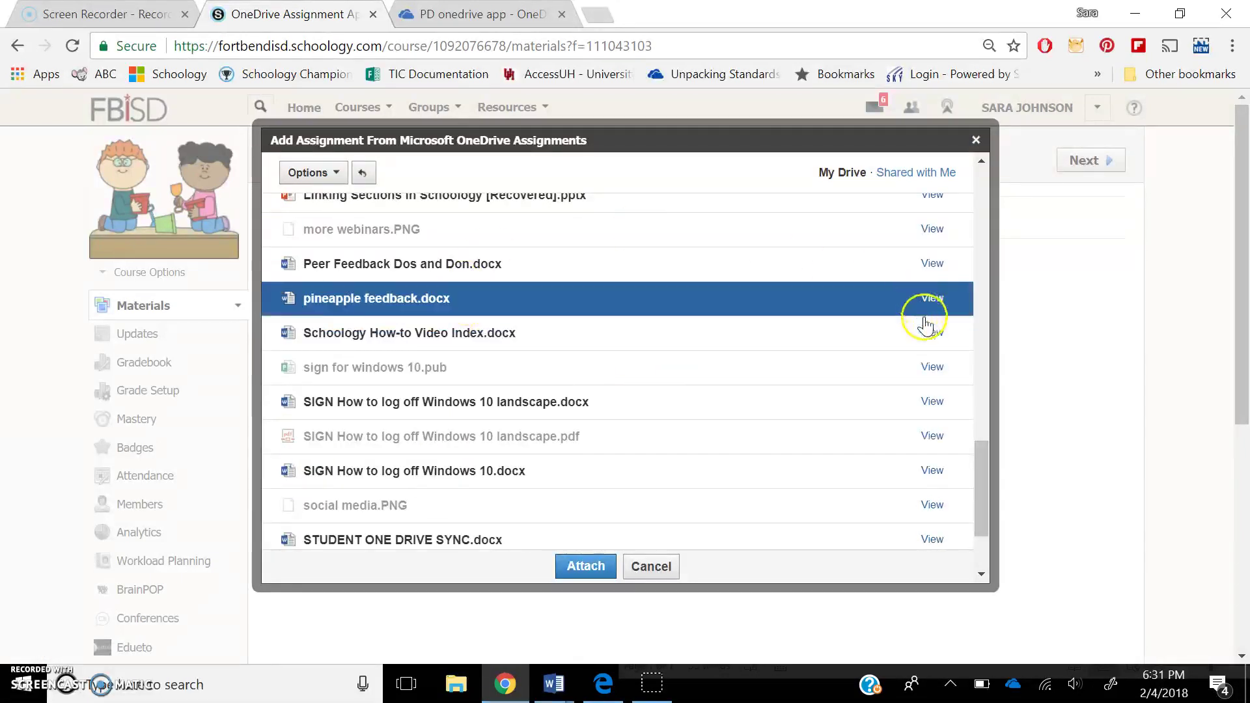
left_click(986, 322)
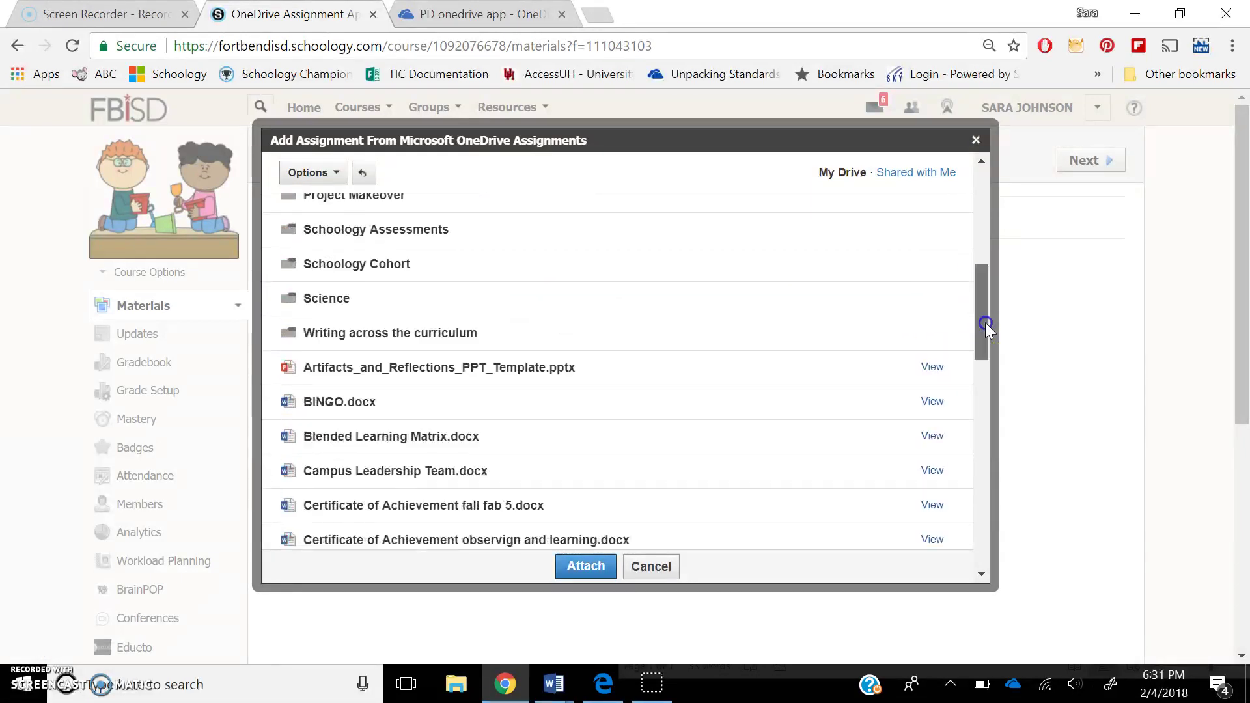
left_click_drag(986, 325, 979, 247)
left_click(360, 413)
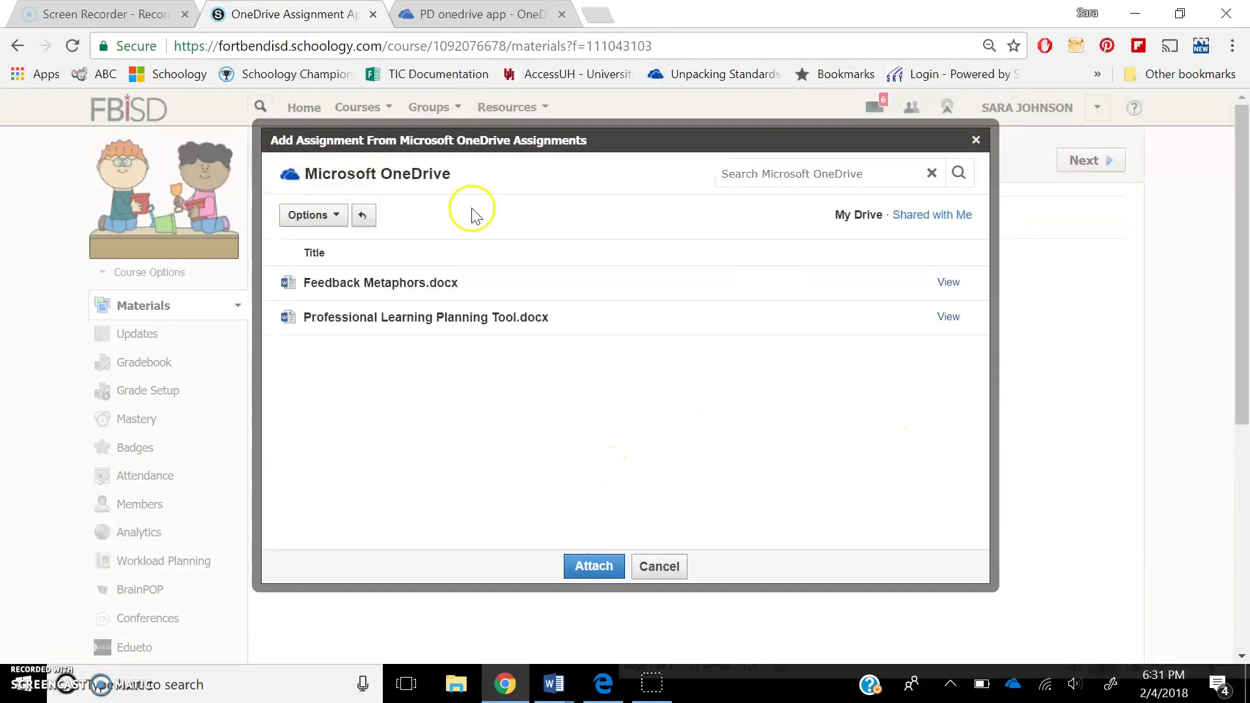
left_click(658, 279)
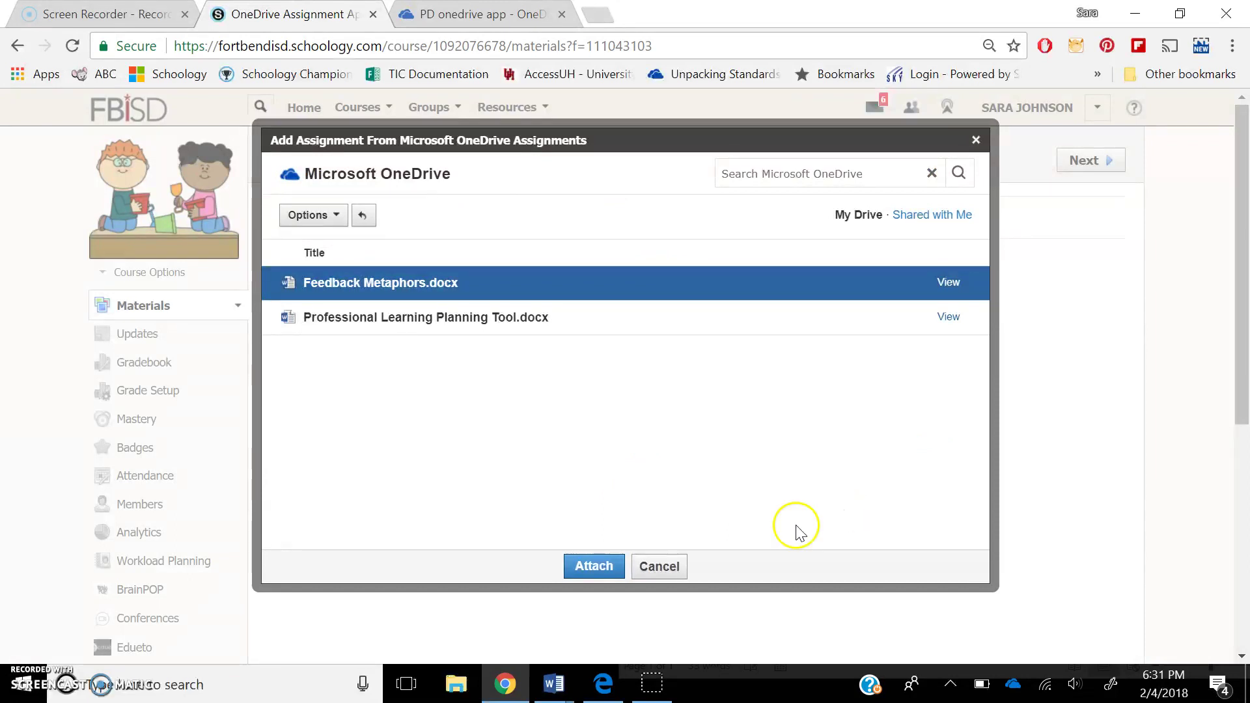
left_click(595, 566)
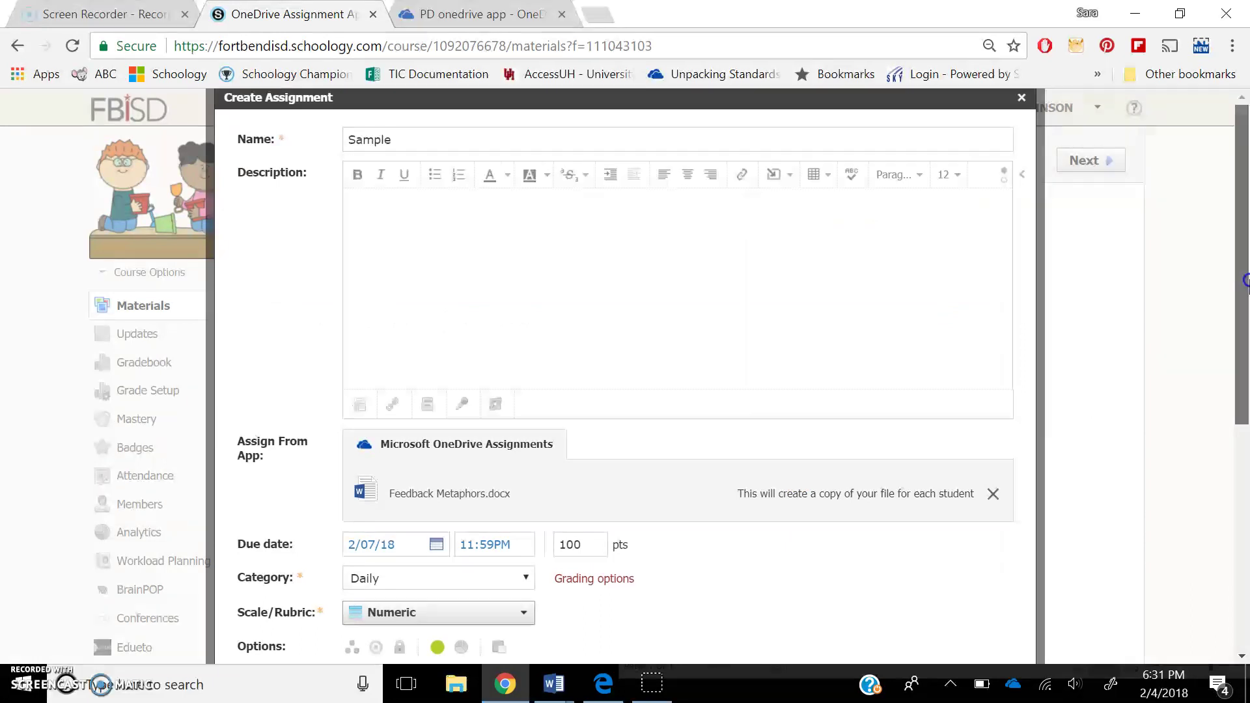
- Scroll to the bottom of the form and save the Sample assignment with Create
left_click_drag(1241, 279, 1240, 423)
left_click(593, 459)
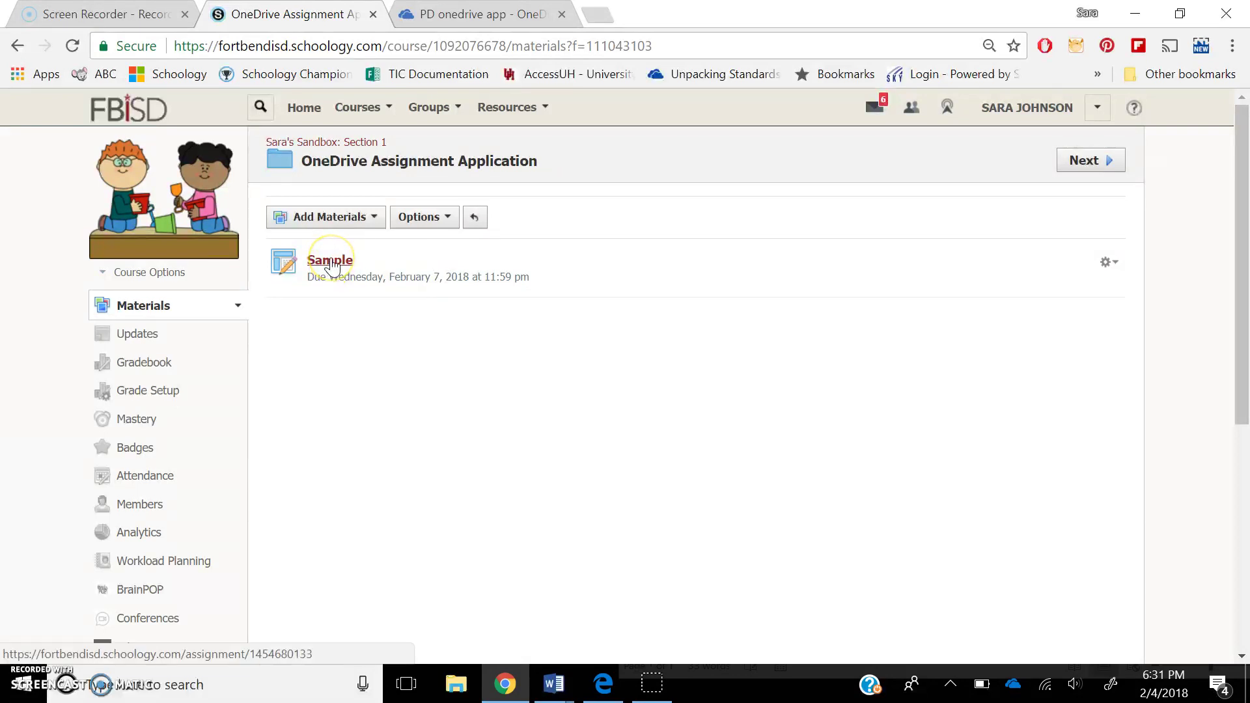
left_click(332, 262)
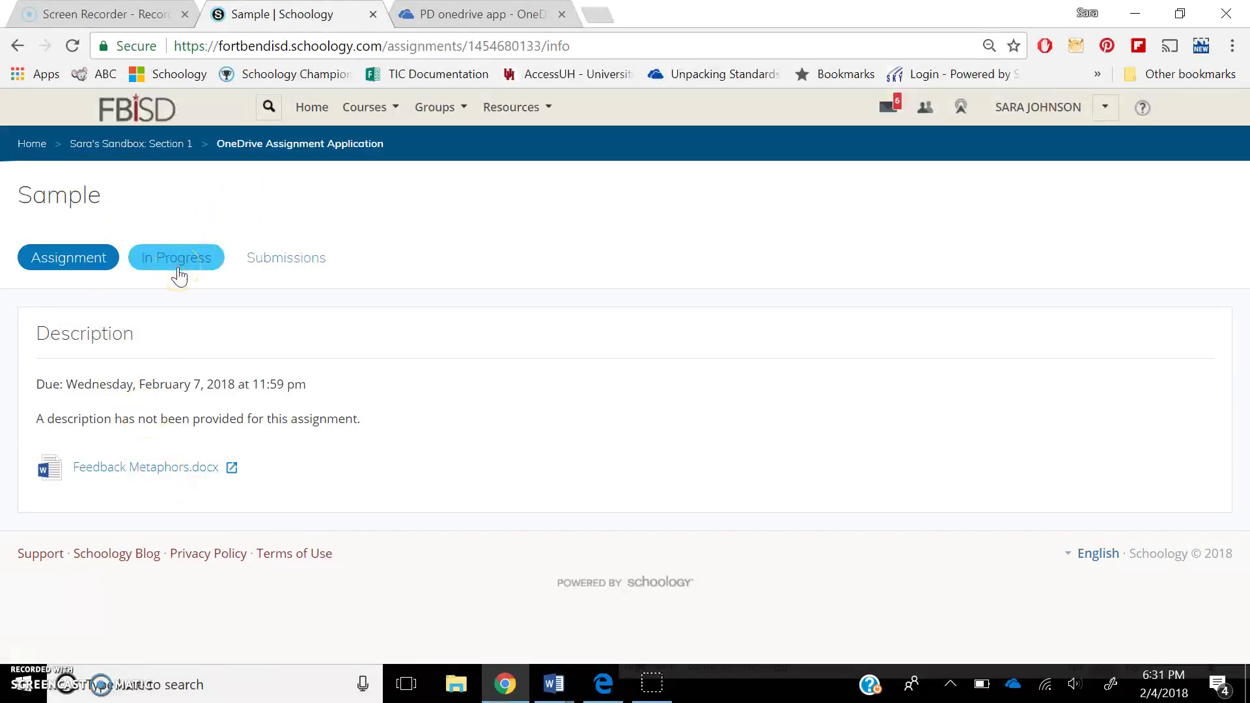
left_click(311, 277)
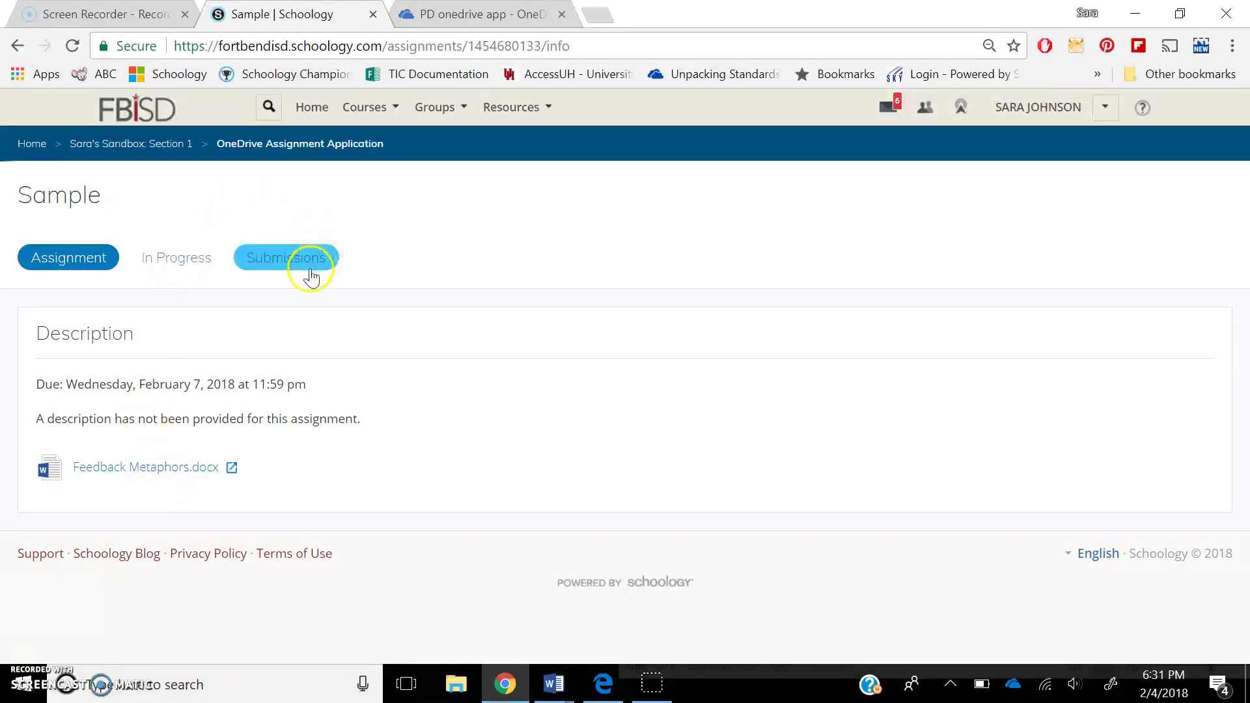
left_click(214, 258)
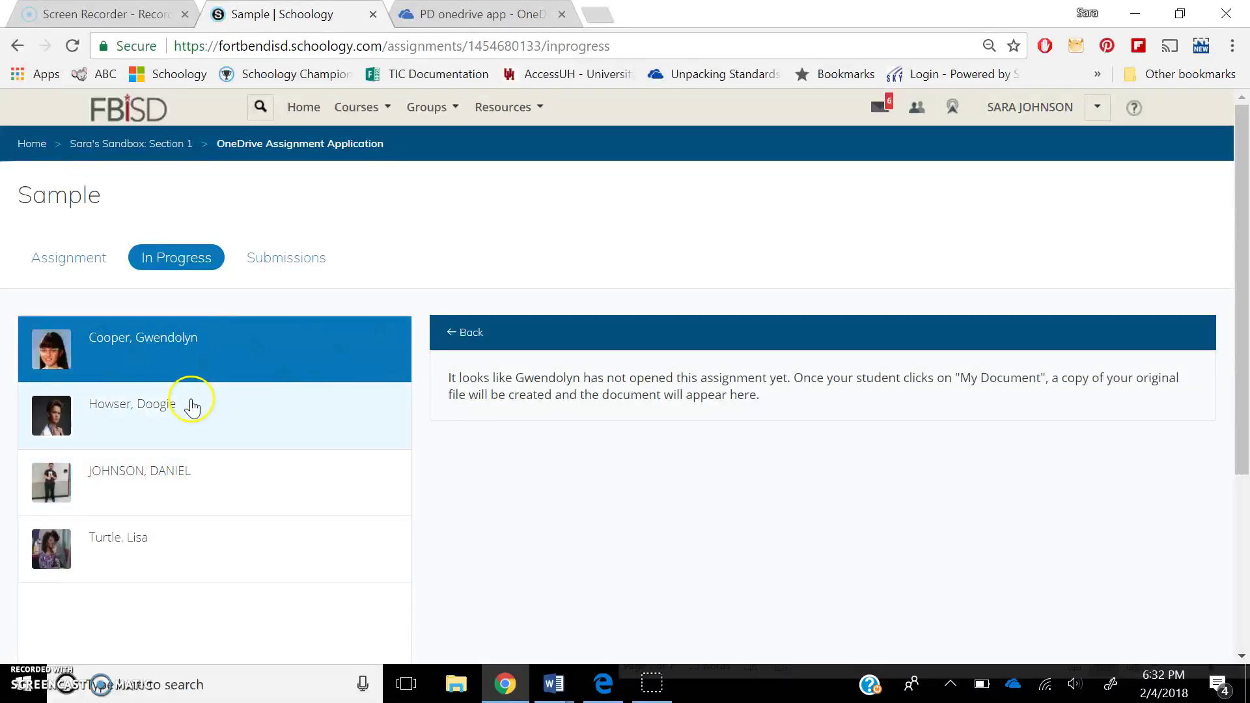
left_click(115, 485)
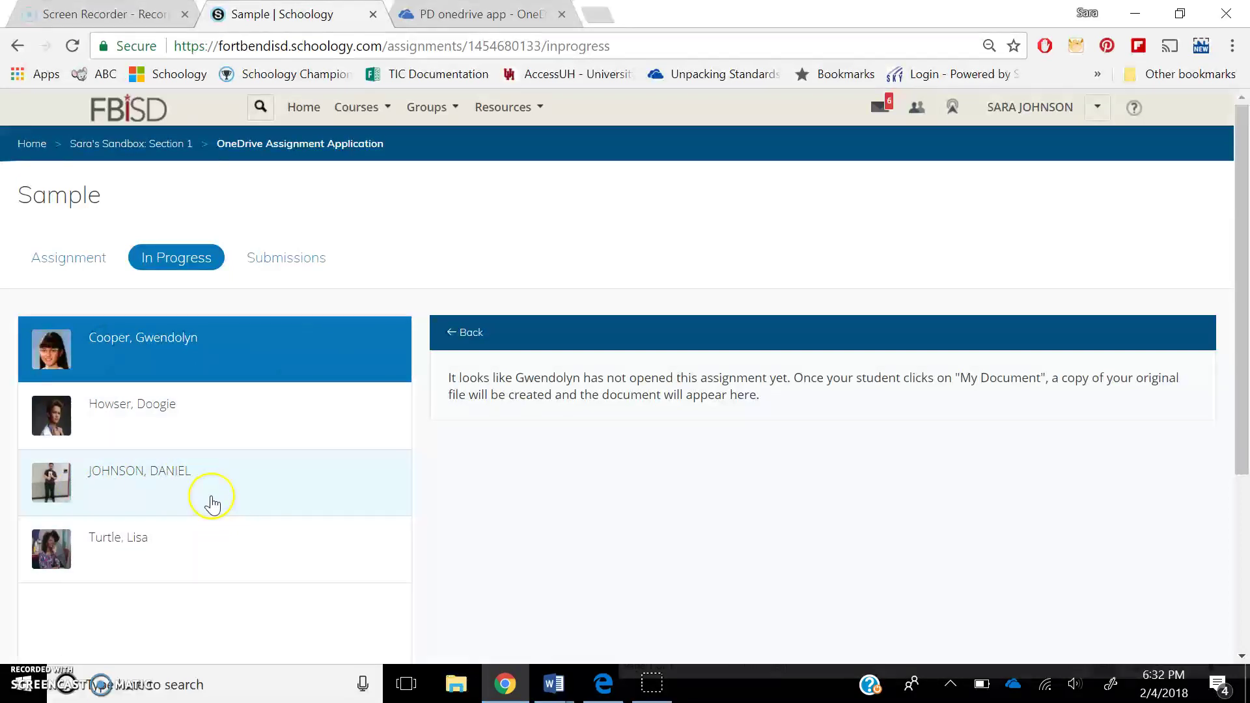
left_click(287, 267)
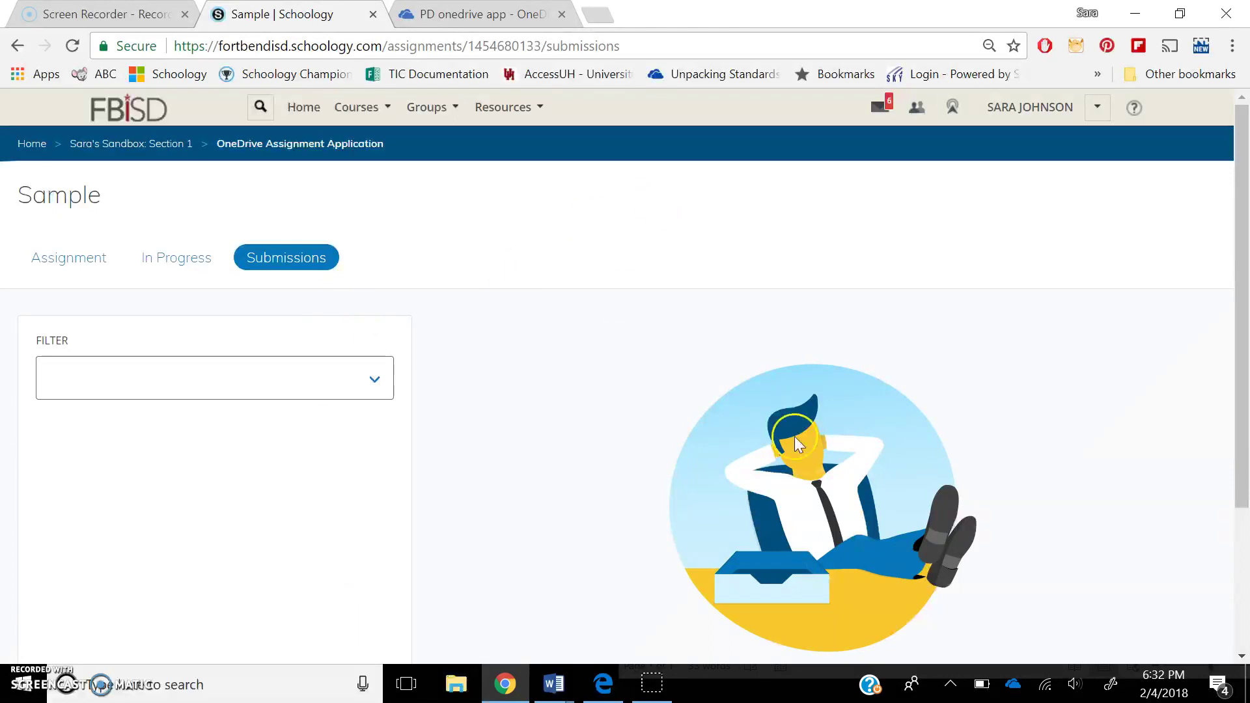
left_click(198, 273)
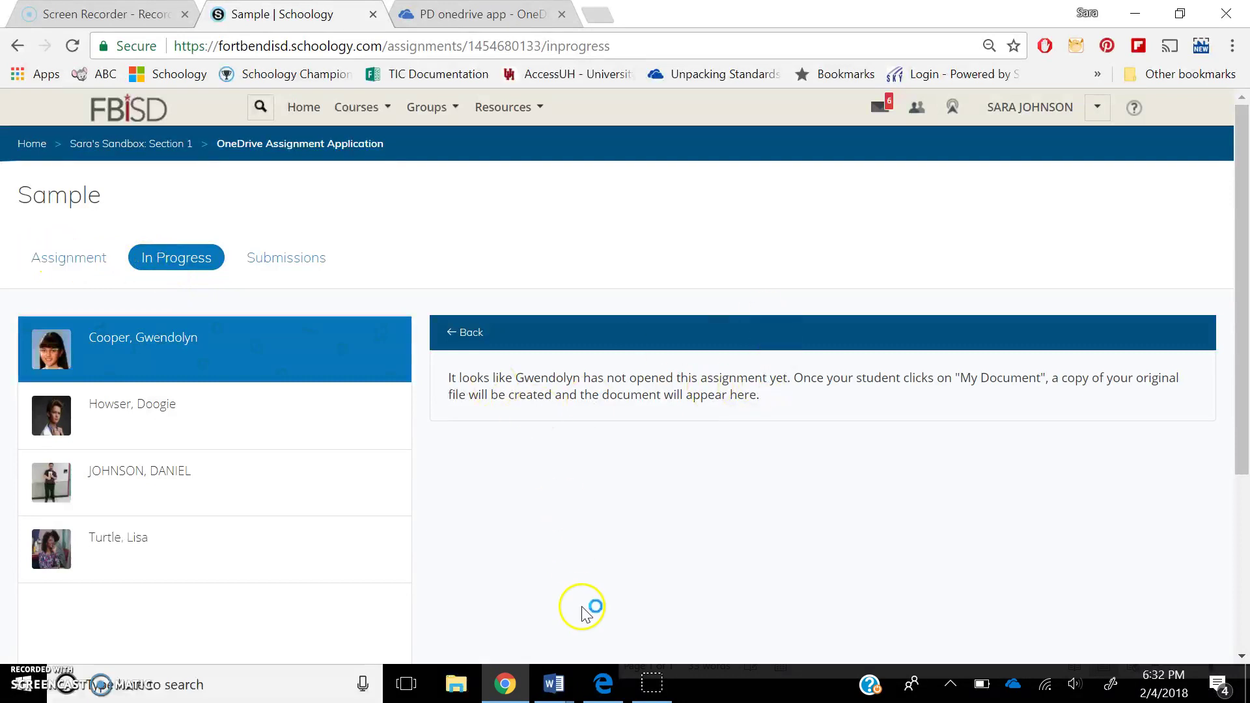
left_click(604, 685)
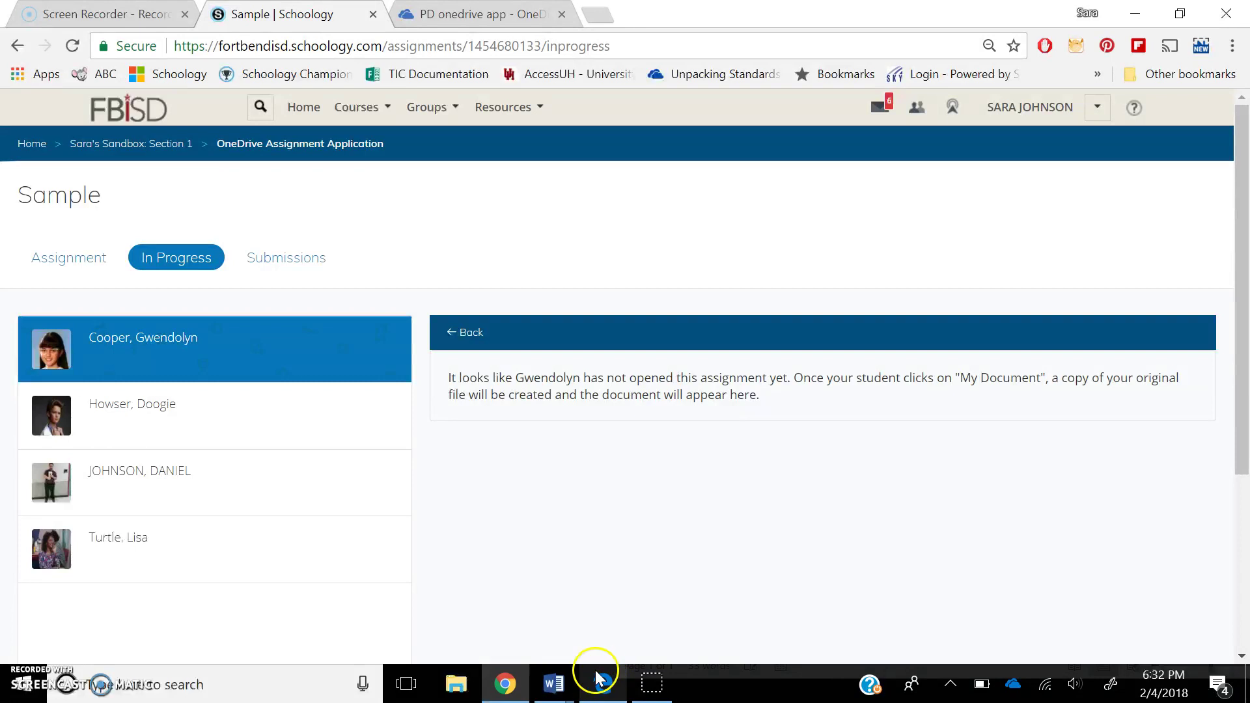
- In the student's Edge window, refresh the course page and open Sample's My Document tab
left_click(604, 684)
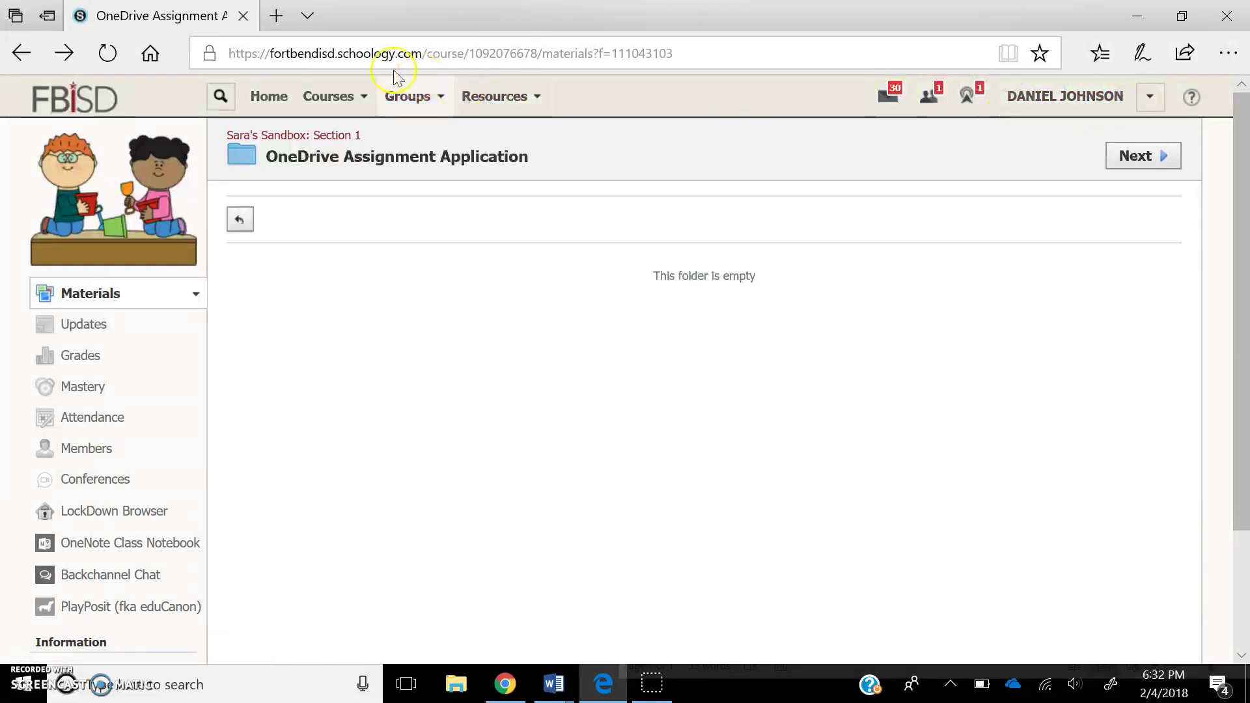
left_click(108, 52)
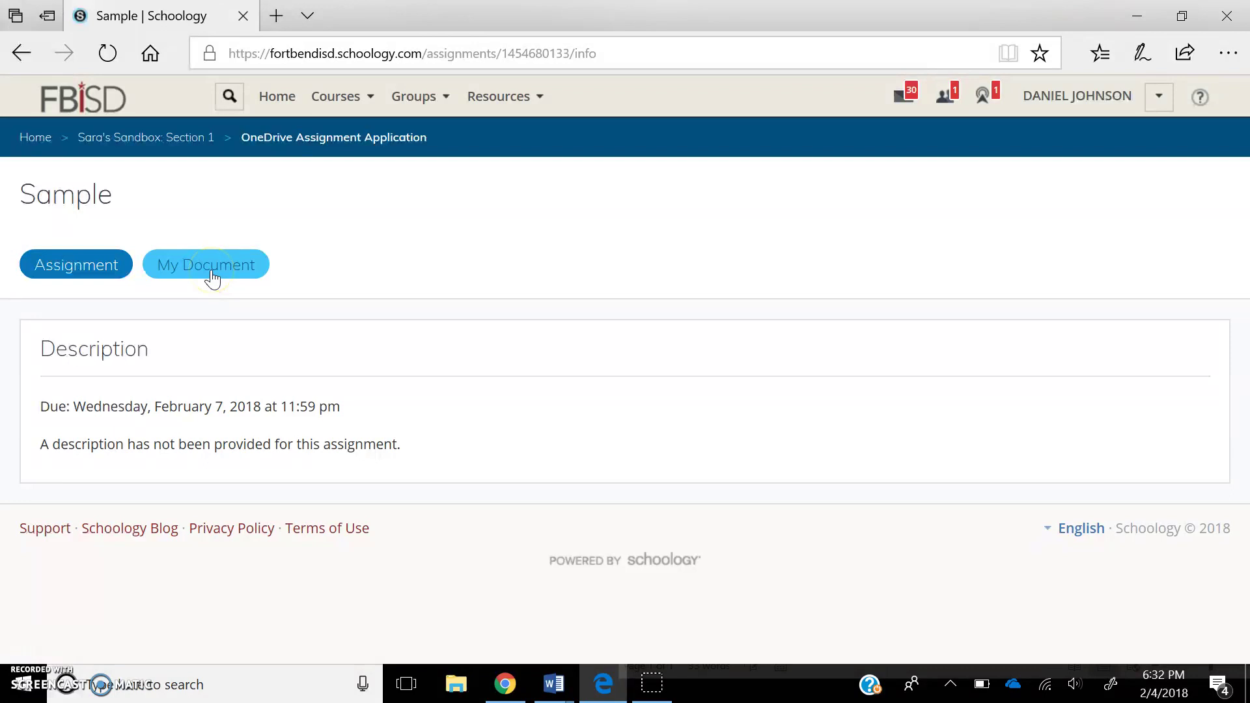
left_click(212, 277)
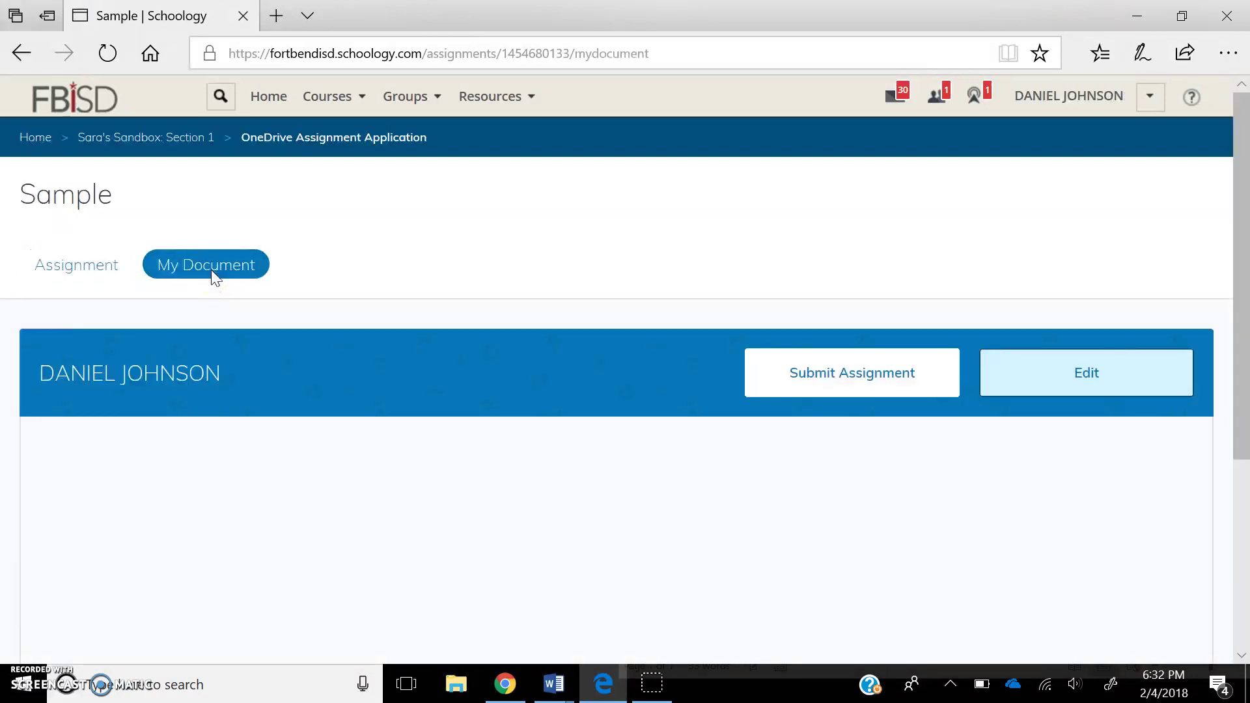
- Sign in through the SharePoint error frame on the student's My Document page
left_click_drag(1236, 173, 1228, 326)
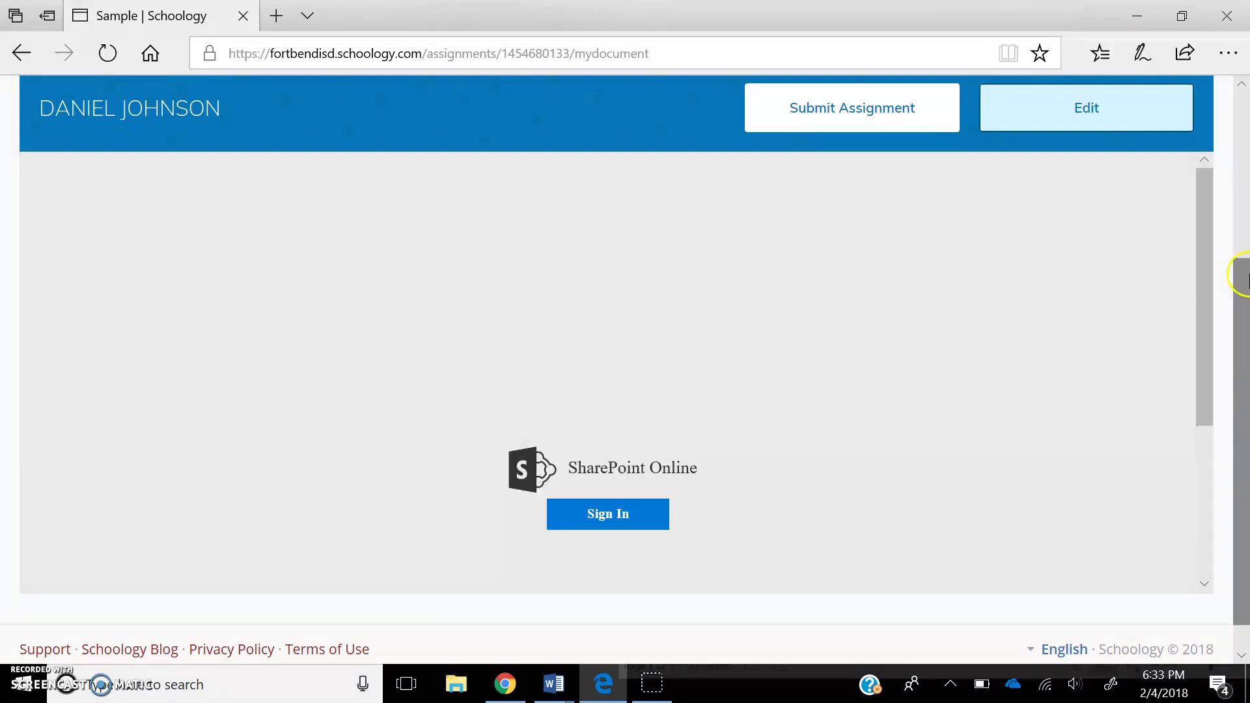
right_click(1244, 276)
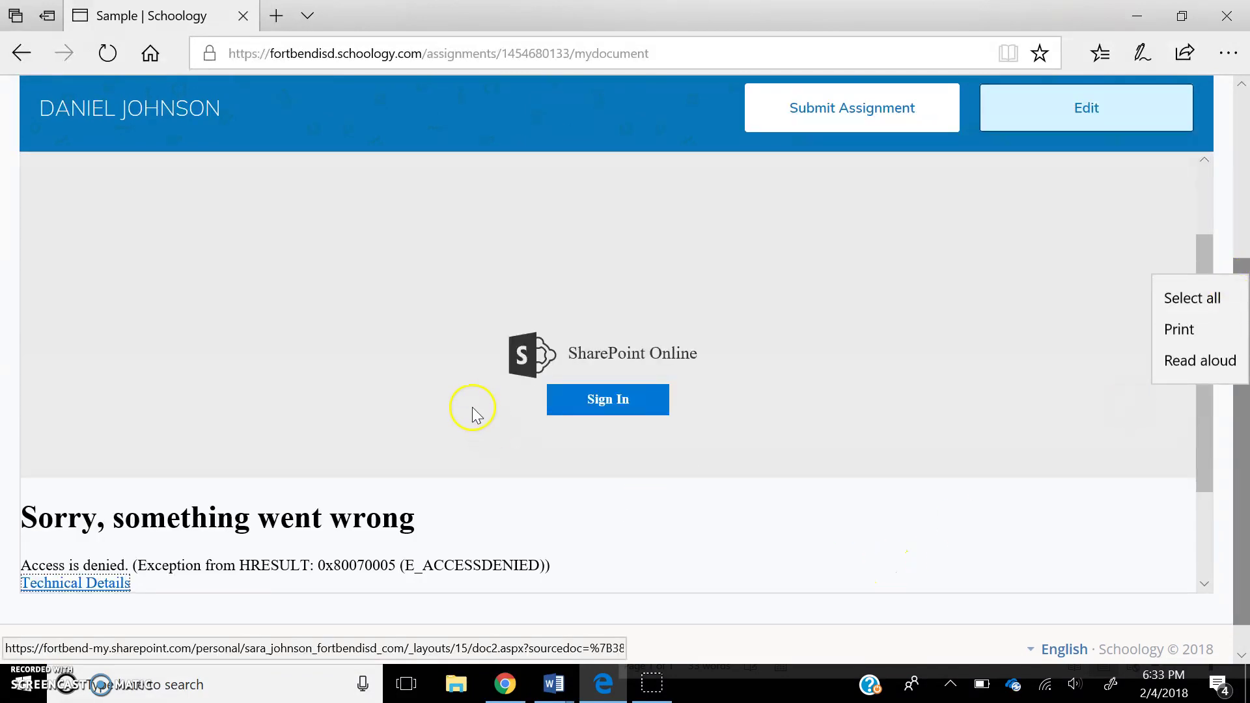
left_click(627, 404)
left_click(627, 404)
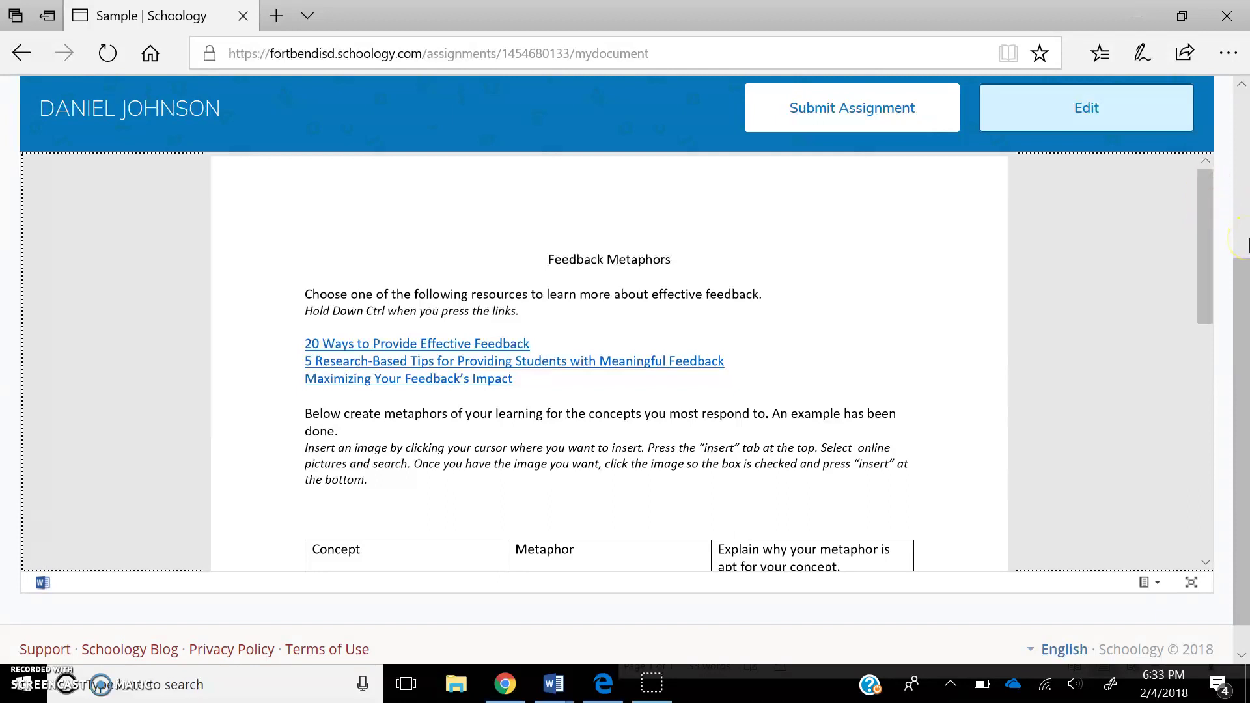
- Scroll through the embedded Feedback Metaphors document preview
right_click(1225, 241)
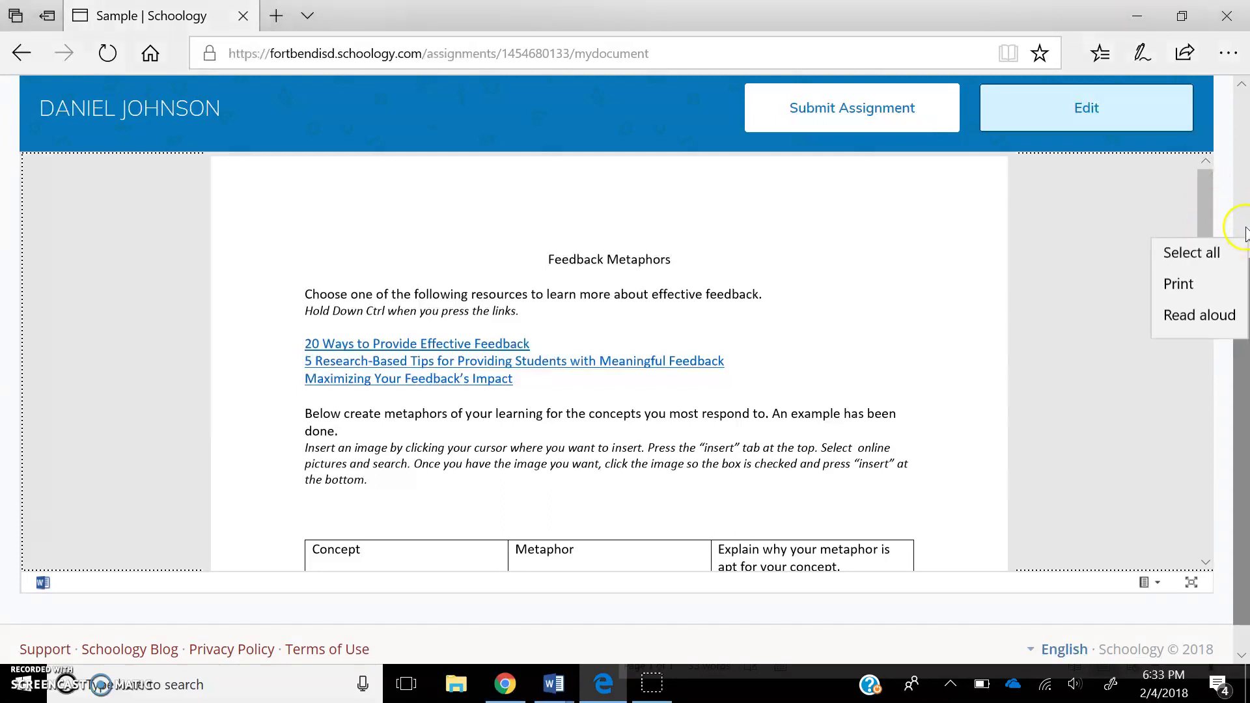
left_click(1209, 186)
scroll(1242, 174, "up", 4)
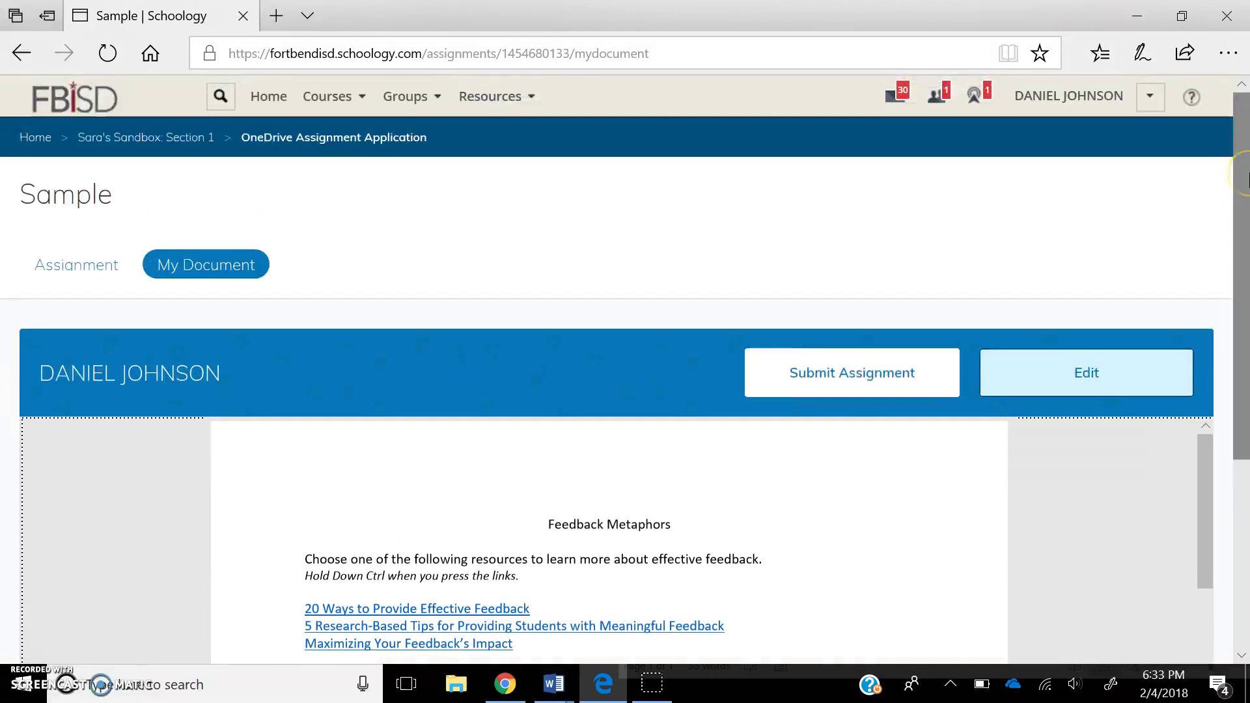
left_click_drag(1242, 175, 1235, 251)
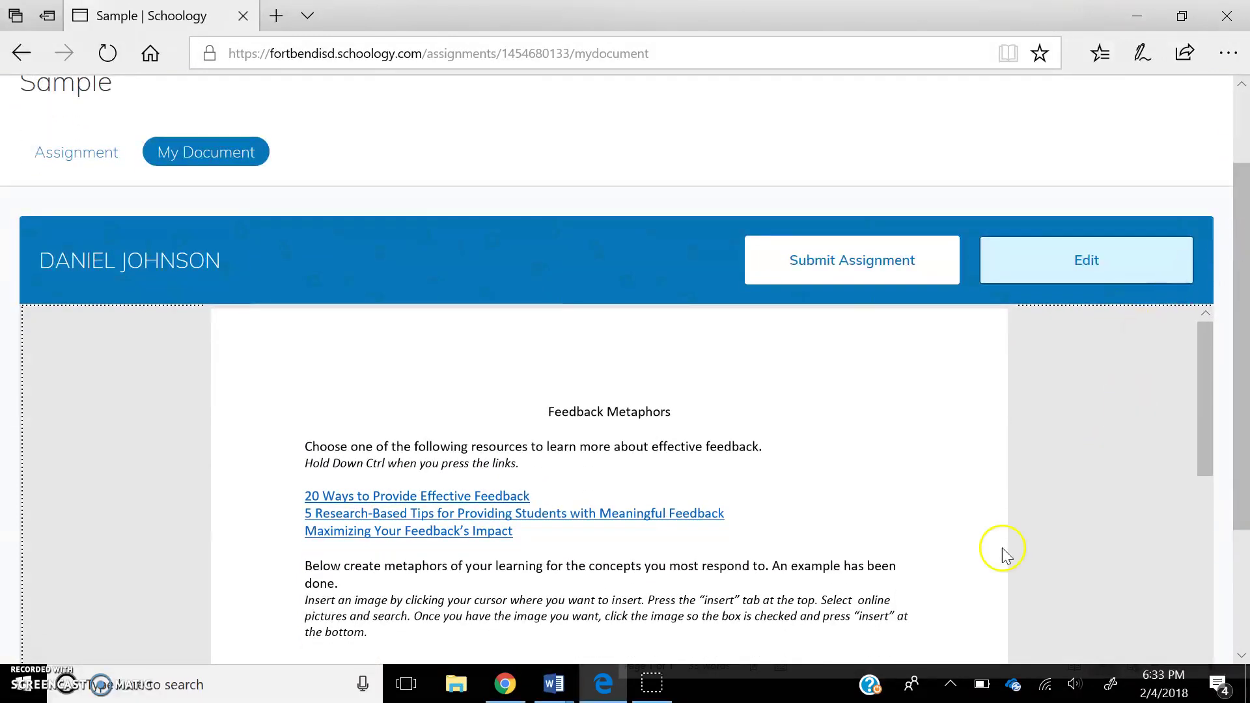
left_click_drag(1209, 362, 1152, 502)
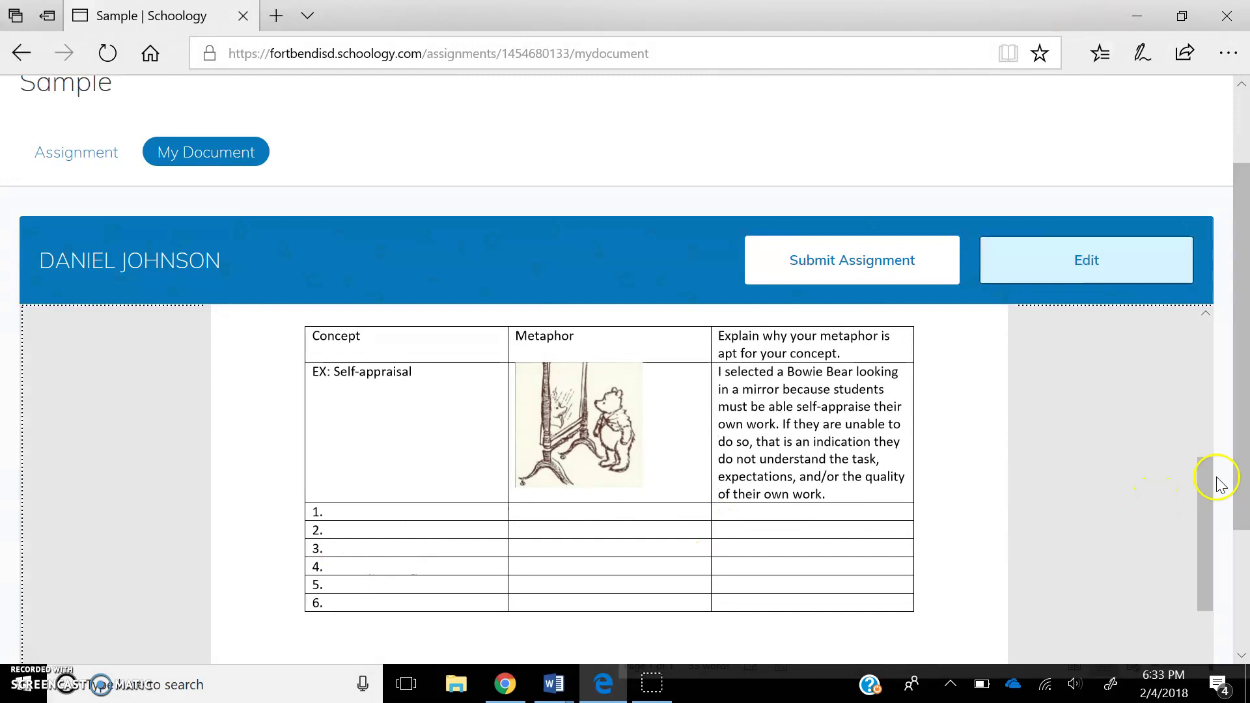
left_click_drag(1217, 479, 1217, 333)
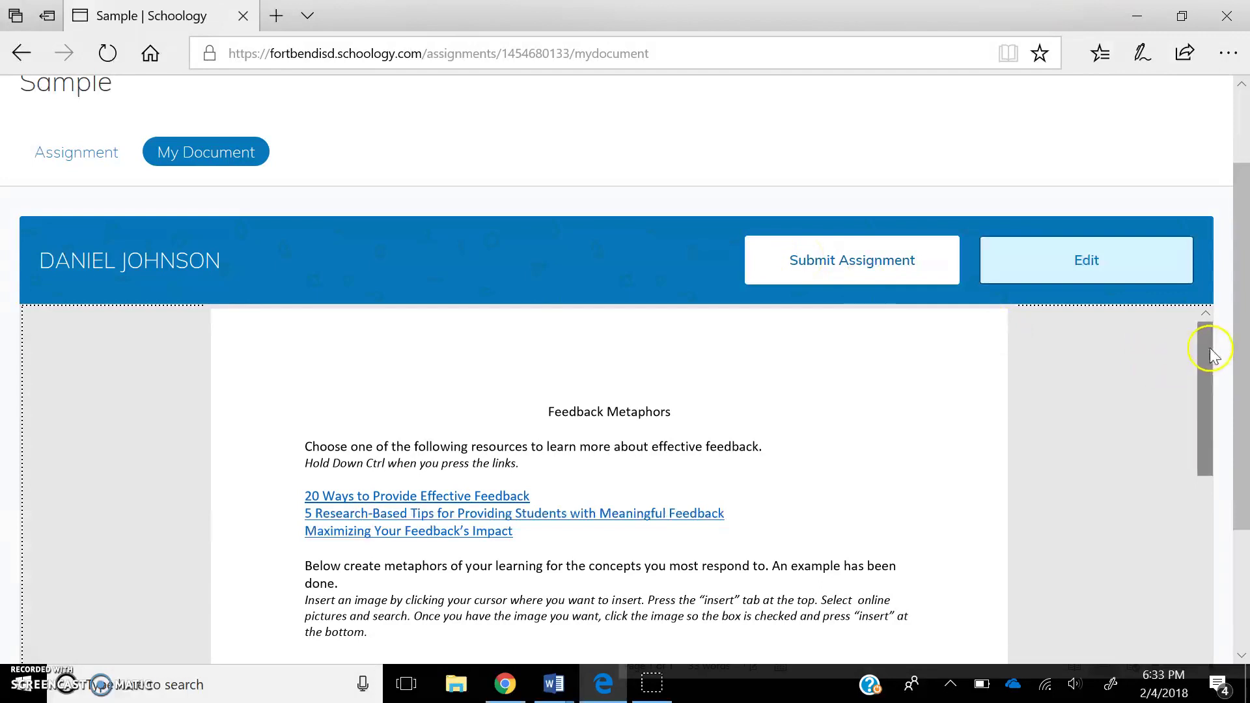
left_click_drag(1208, 343, 1178, 326)
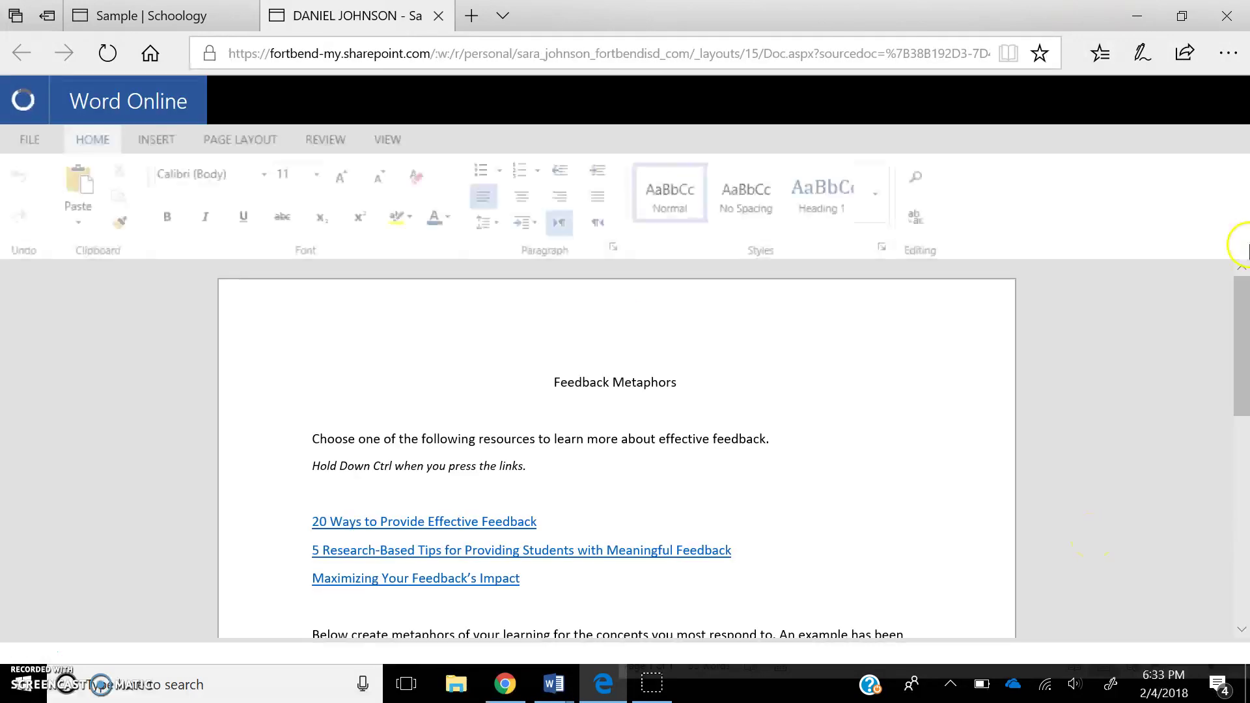
- Scroll the Word Online document down to the metaphor table
left_click_drag(1241, 318, 1217, 526)
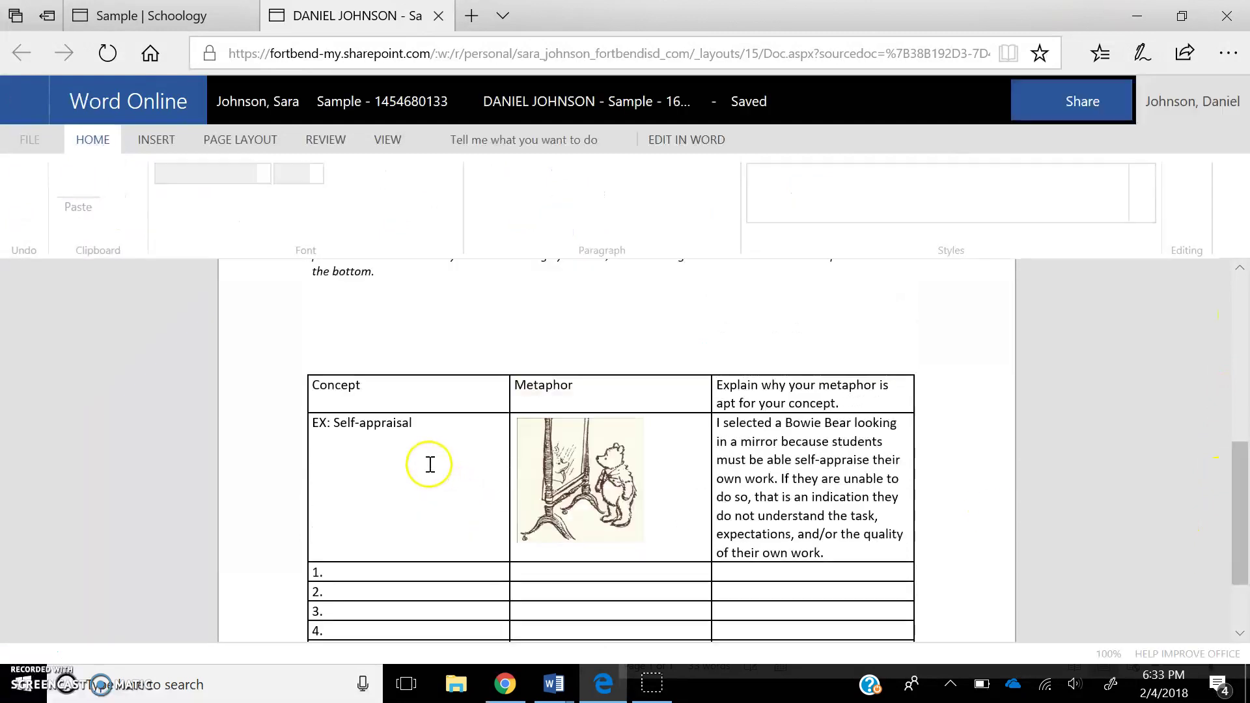
- Type placeholder concepts 'ewfwg', 'rege' and 'gergergregr' into the numbered concept rows
left_click(404, 565)
type("ewfwg")
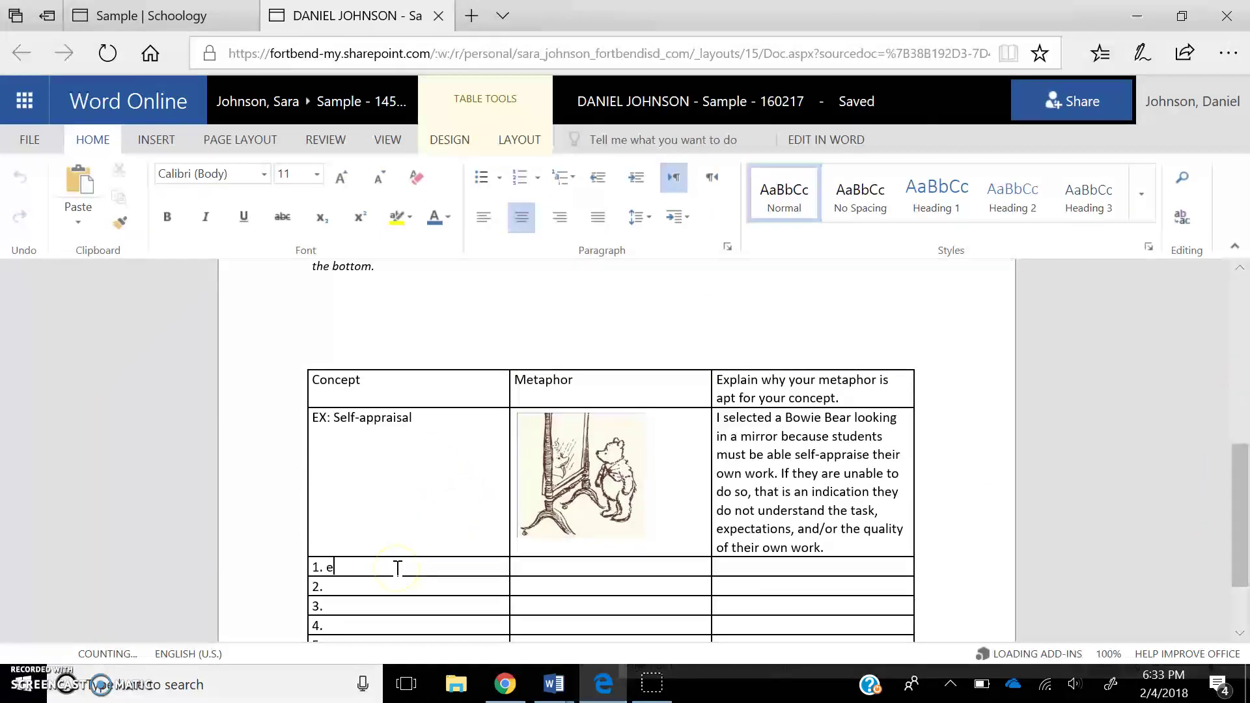
left_click(402, 592)
type("rege")
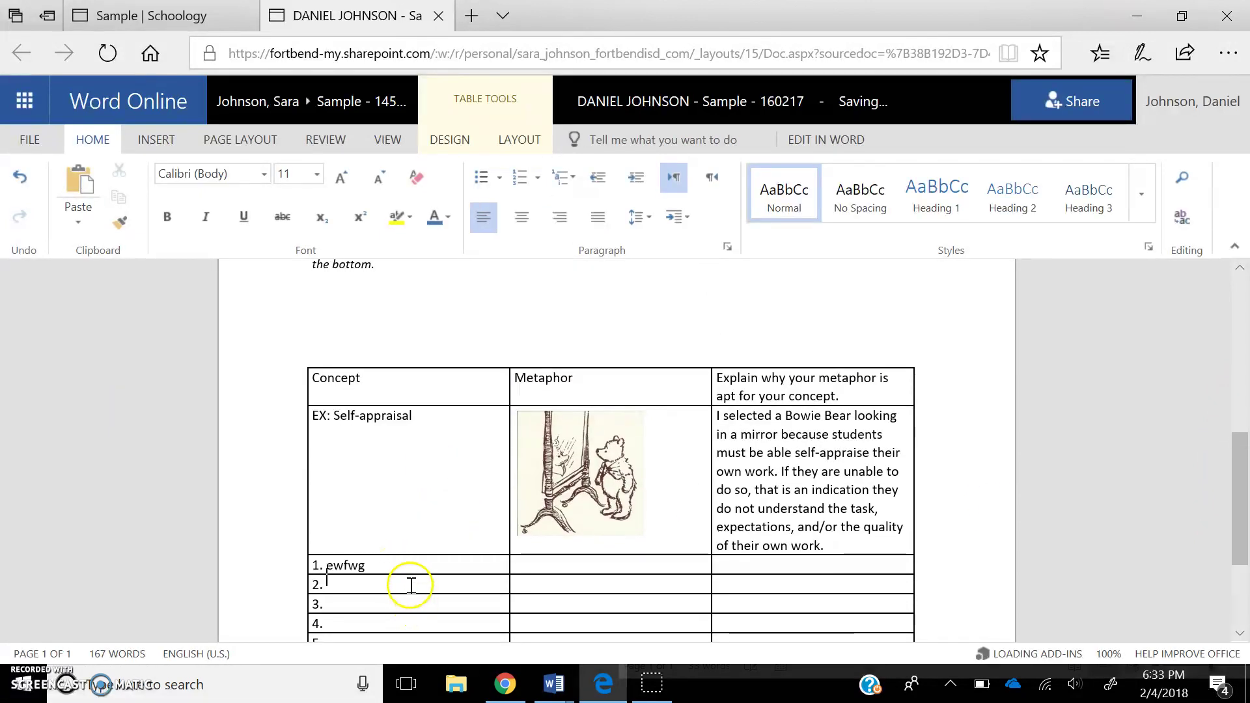
scroll(410, 586, "down", 3)
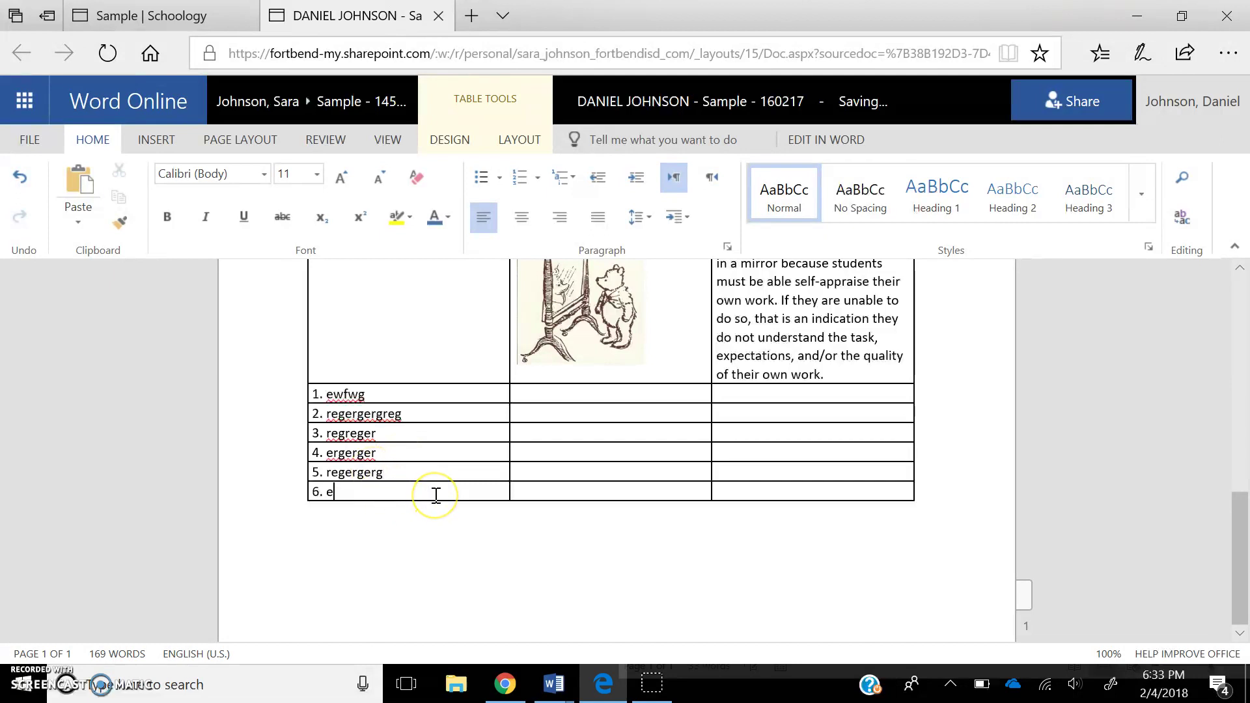
type("g")
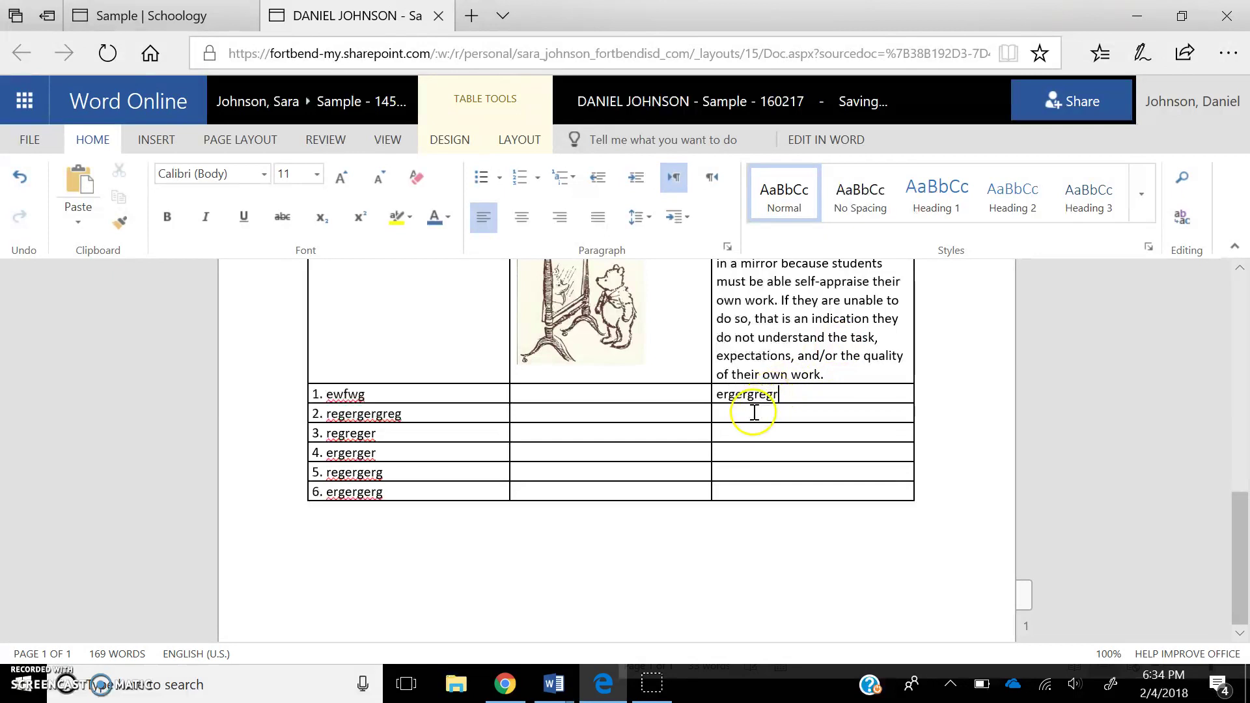
type("ergergregr")
scroll(735, 584, "up", 6)
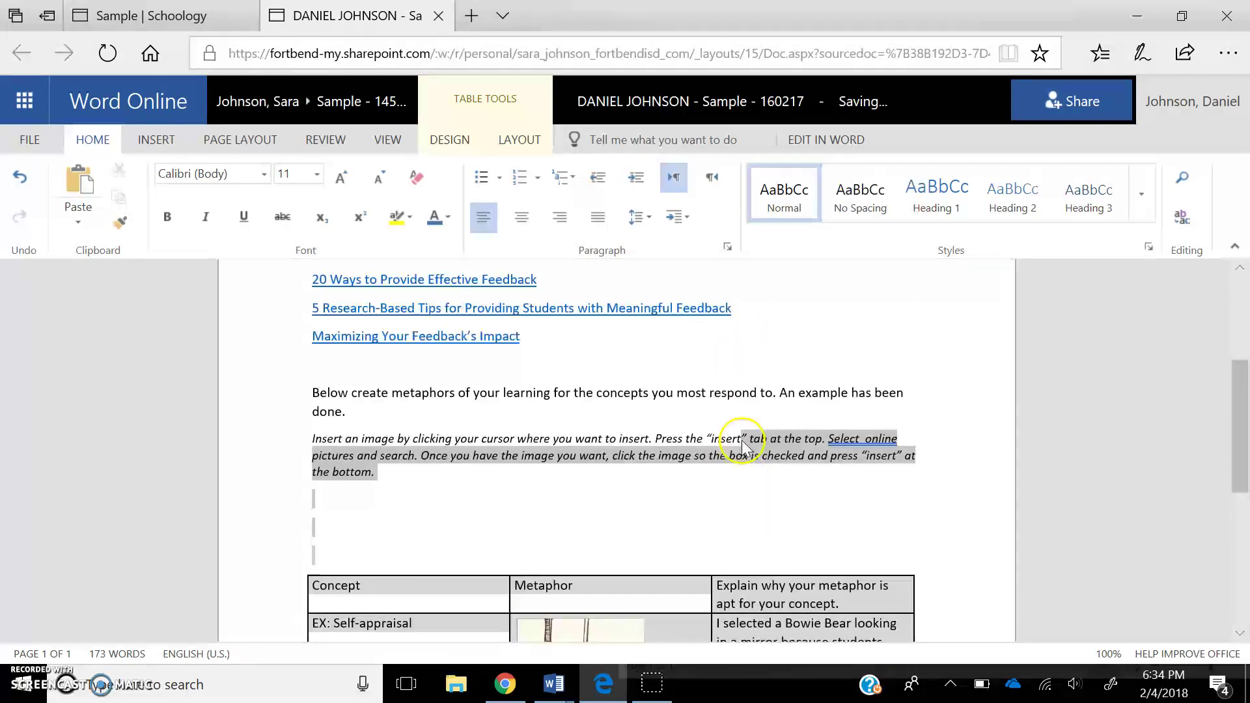
scroll(736, 583, "down", 3)
- Copy part of the example explanation and paste it into the explanation cells of rows 2–6
left_click_drag(823, 565, 753, 485)
left_click(753, 484)
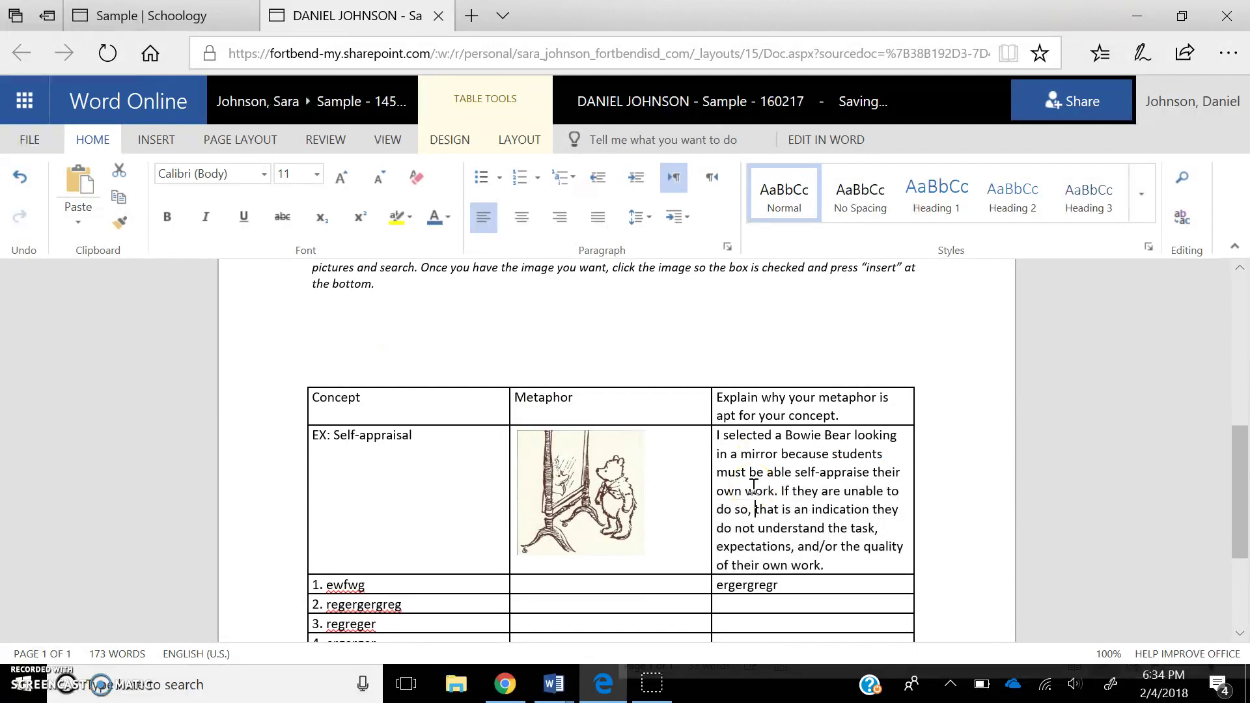
key("Down")
key("Down")
type("ork. If they are unable to do so, that is an indication they do not understand the task, expectations, and/or the quality of their own wo")
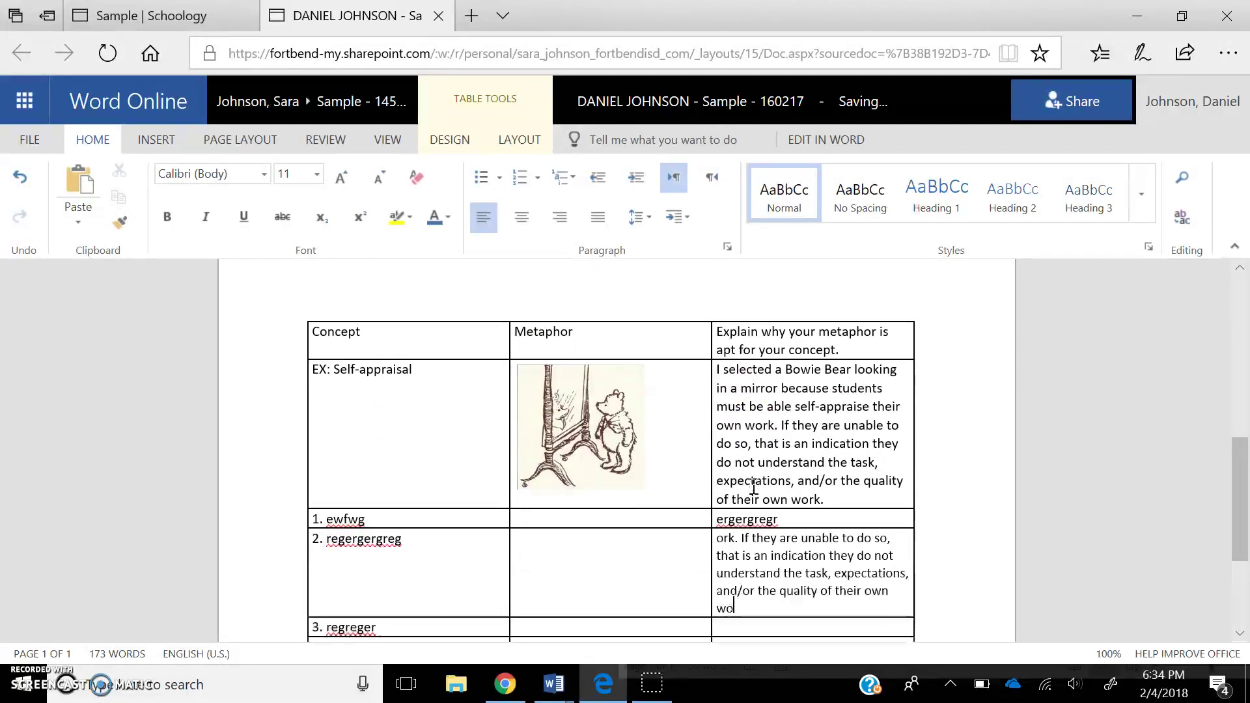
key("Down")
type("ork. If they are unable to do so, that is an indication they do not understand the task, expectations, and/or the quality of their own wo")
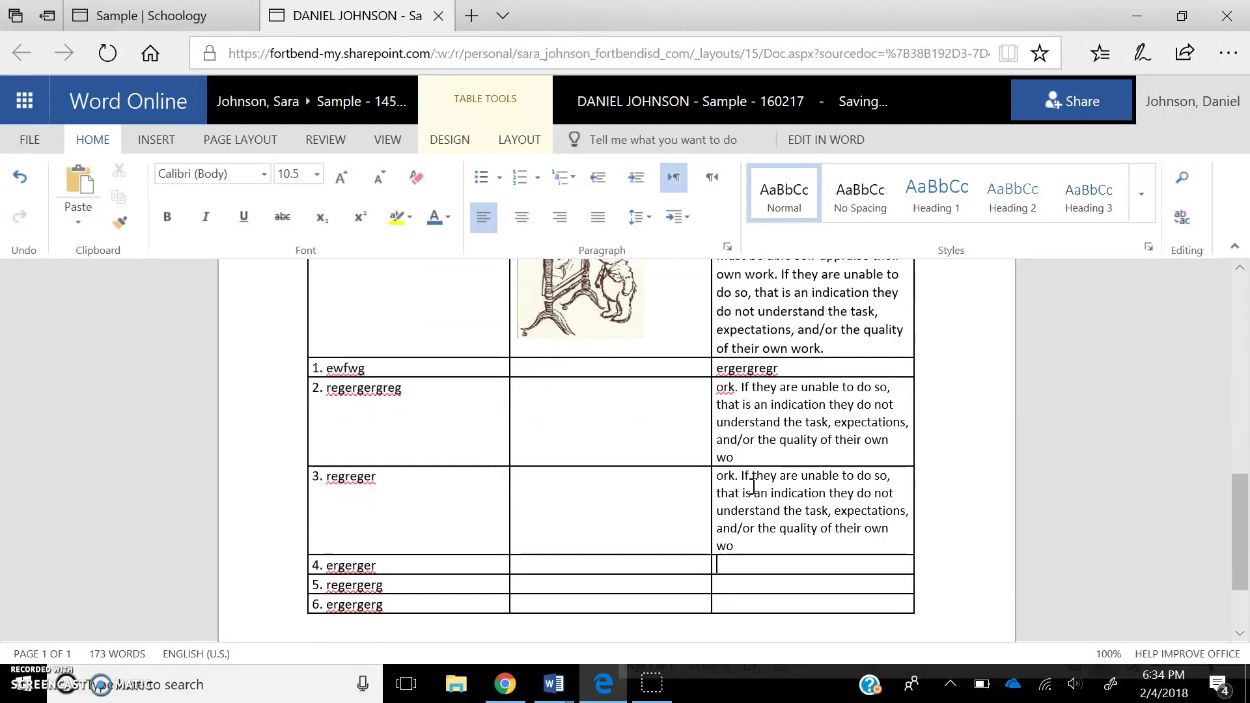
key("Down")
type("ork. If they are unable to do so, that is an indication they do not understand the task, expectations, and/or the quality of their own wo")
key("Down")
type("ork. If they are unable to do so, that is an indication they do not understand the task, expectations, and/or the quality of their own wo")
key("Down")
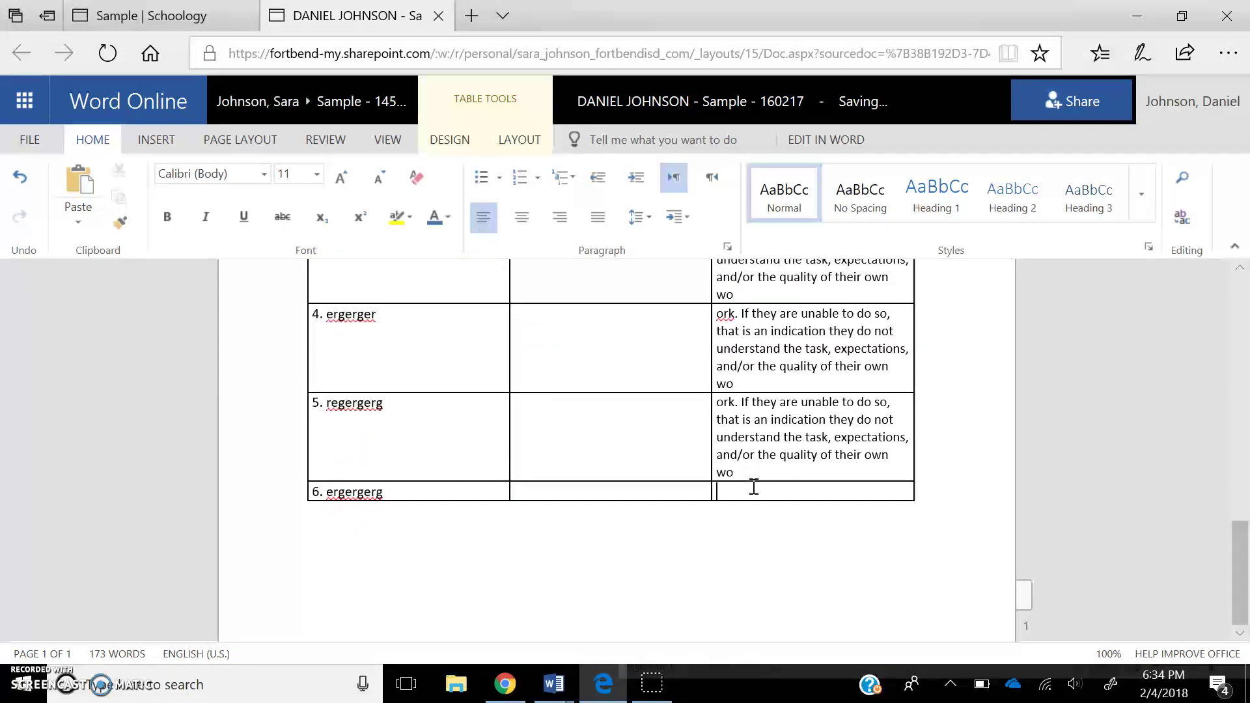
type("ork. If they are unable to do so, that is an indication they do not understand the task, expectations, and/or the quality of their own wo")
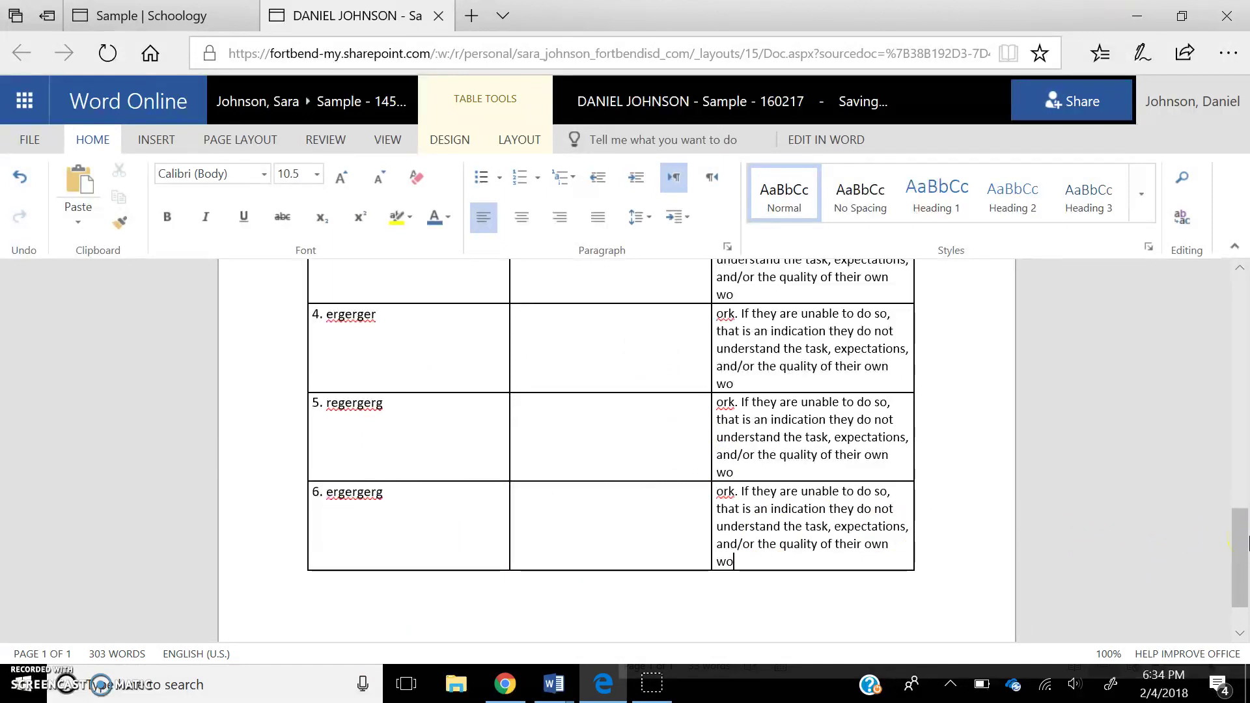
left_click_drag(1246, 543, 1244, 313)
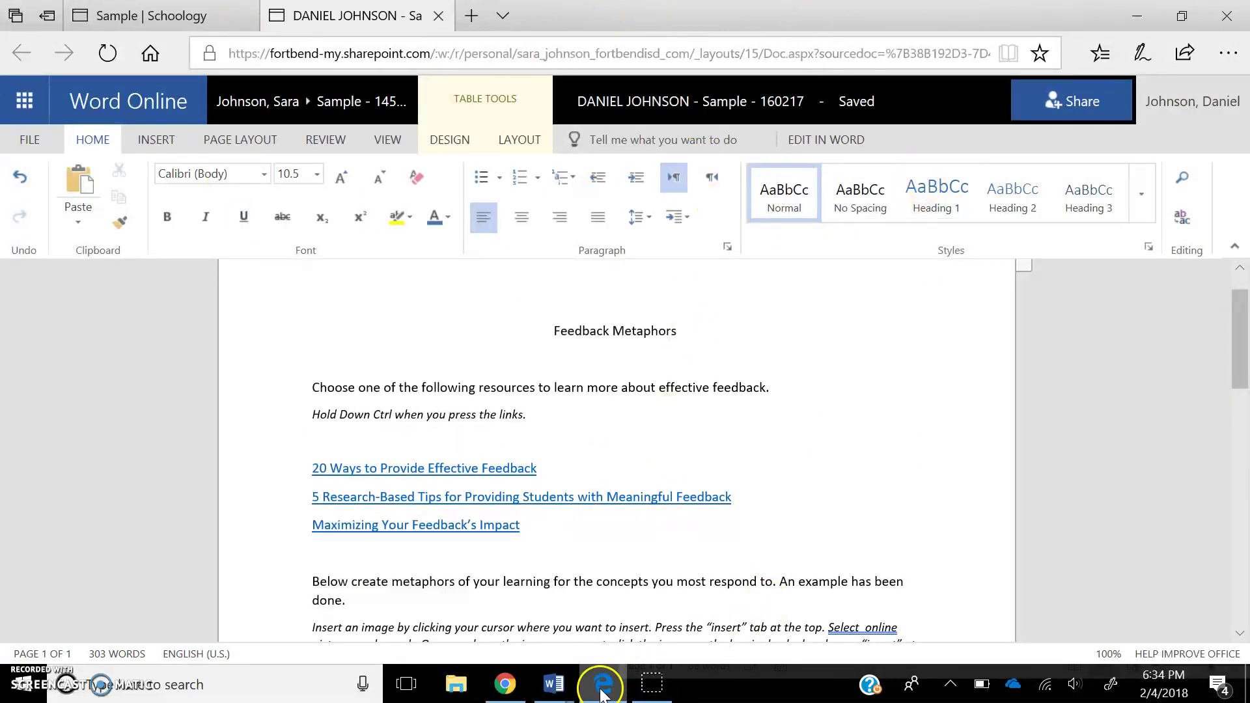
- In Chrome, reload the assignment and show the student's document under In Progress
mouse_move(604, 692)
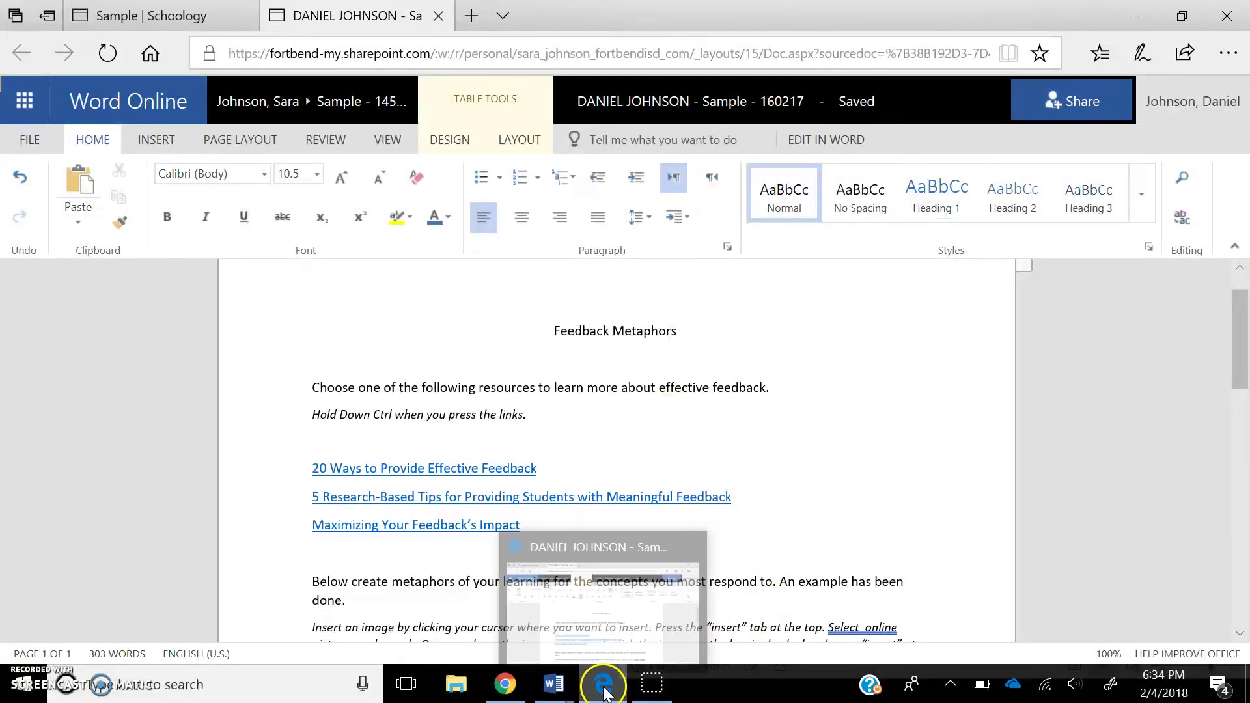
left_click(507, 694)
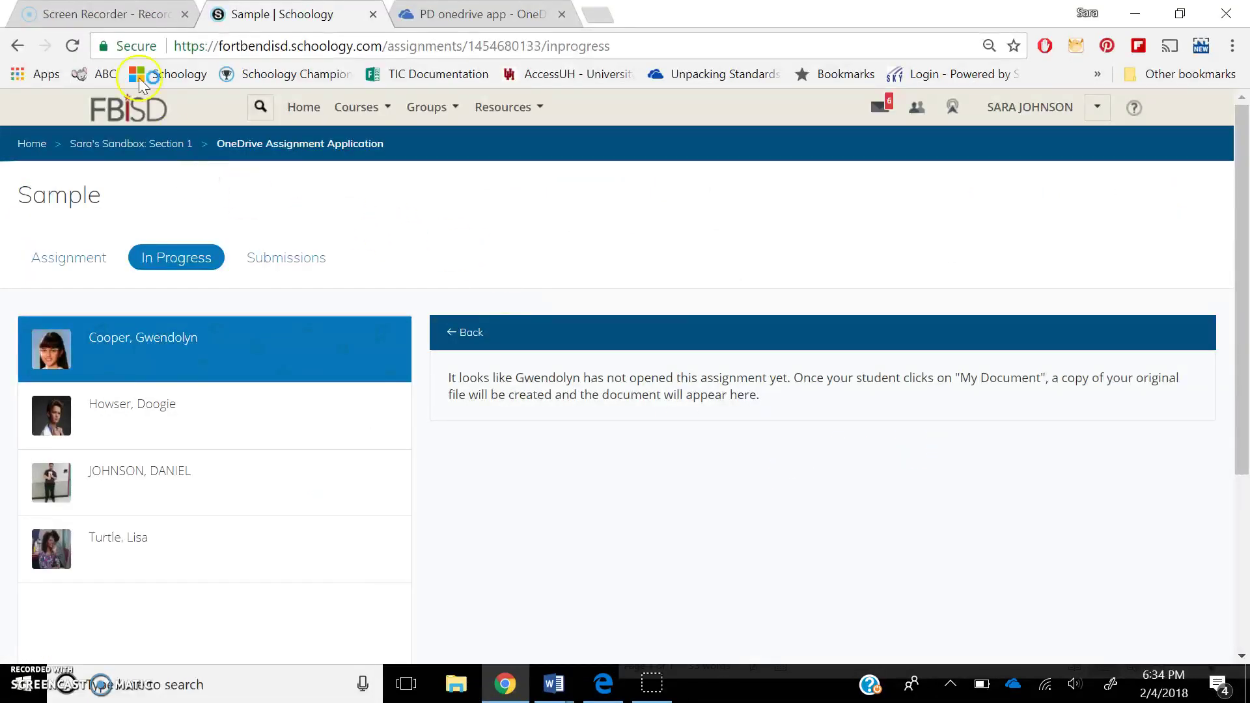
left_click(73, 46)
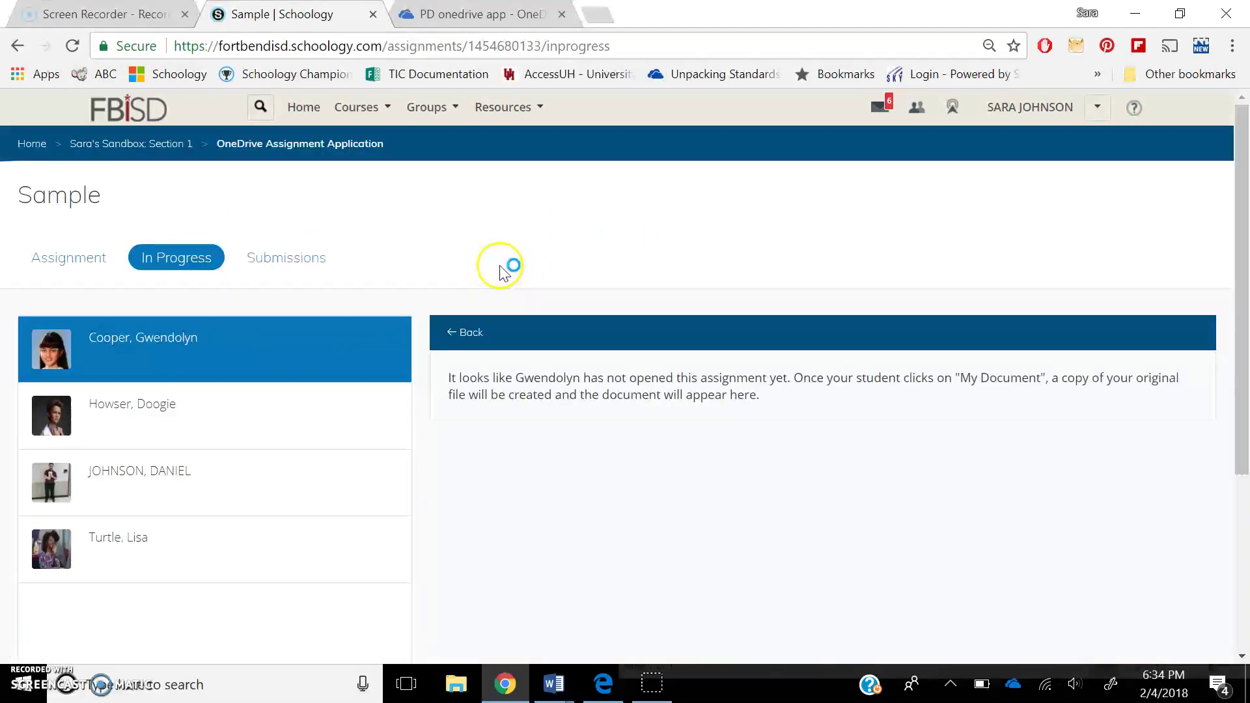
left_click(194, 489)
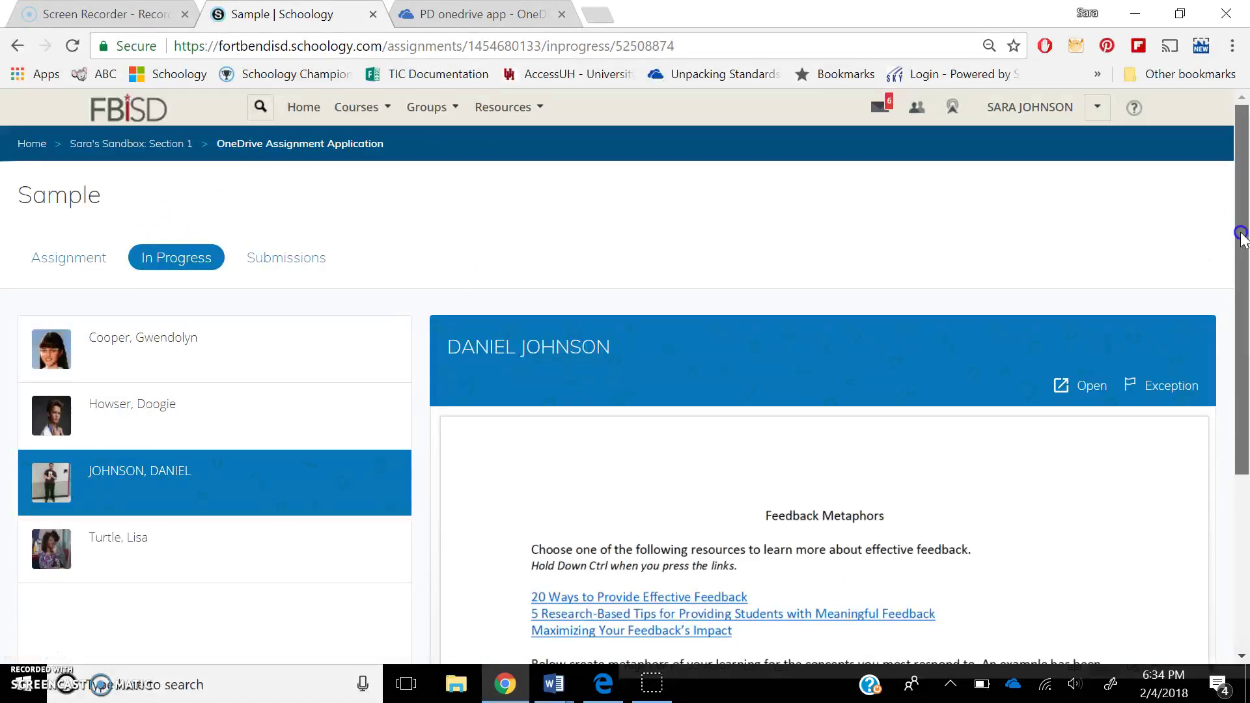
- Look over the student's Feedback Metaphors preview and open it in Word Online
left_click_drag(1244, 237, 1244, 443)
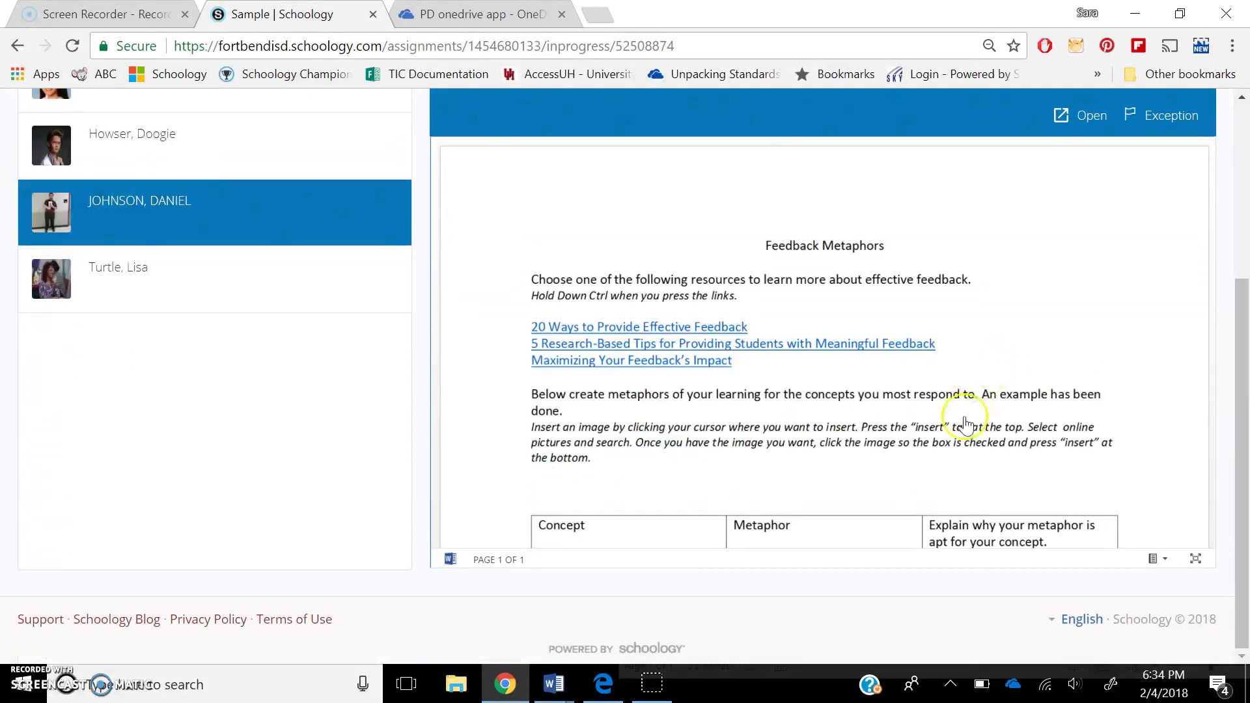
right_click(952, 260)
left_click(1051, 333)
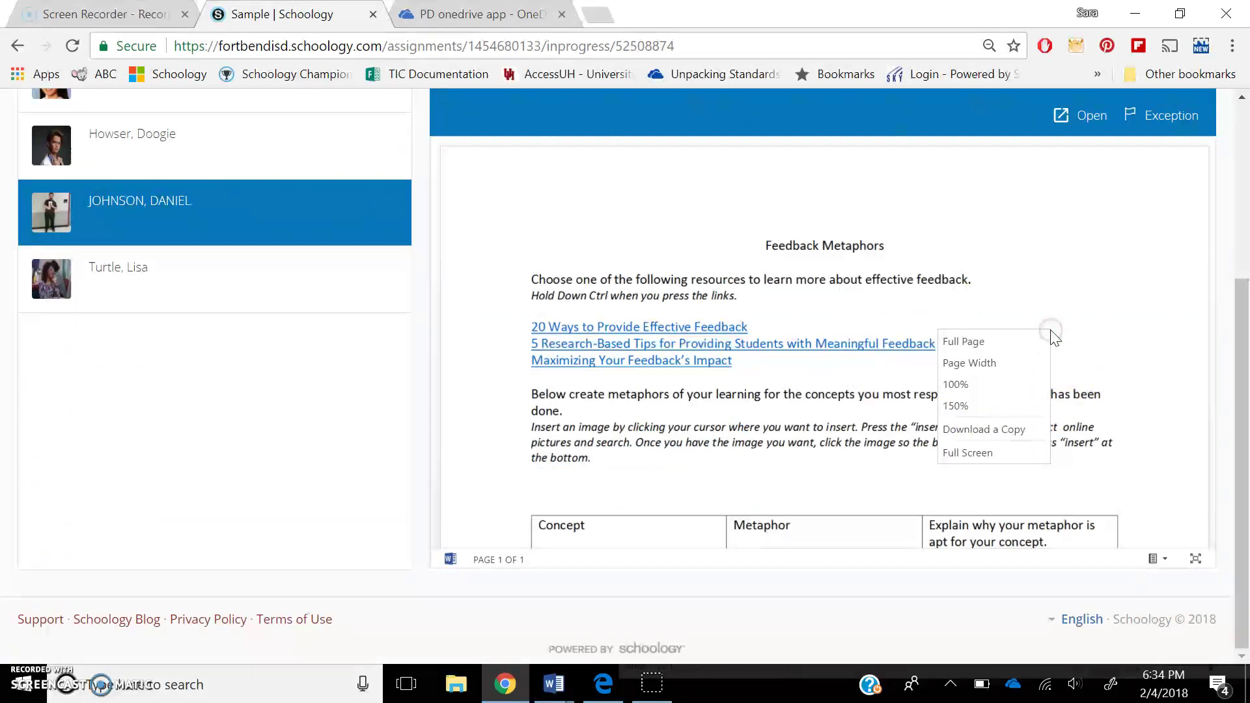
left_click(1064, 371)
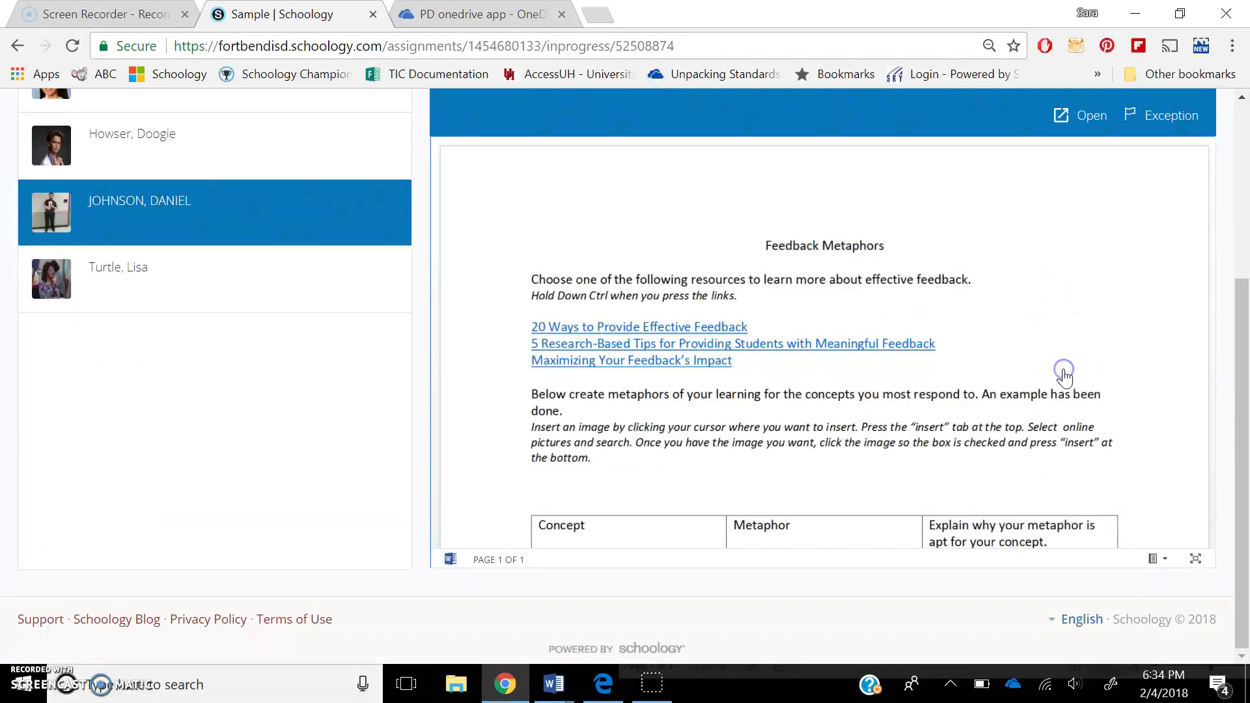
scroll(1064, 372, "down", 5)
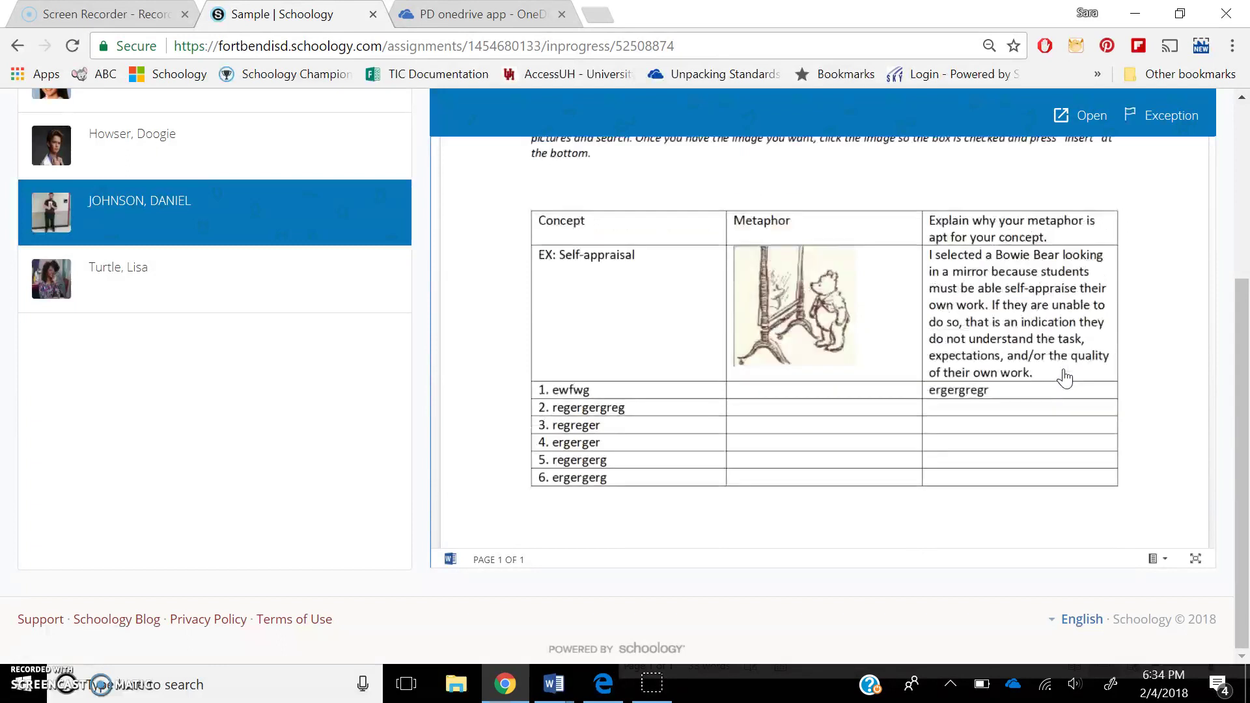
scroll(1064, 376, "up", 1)
left_click(1132, 117)
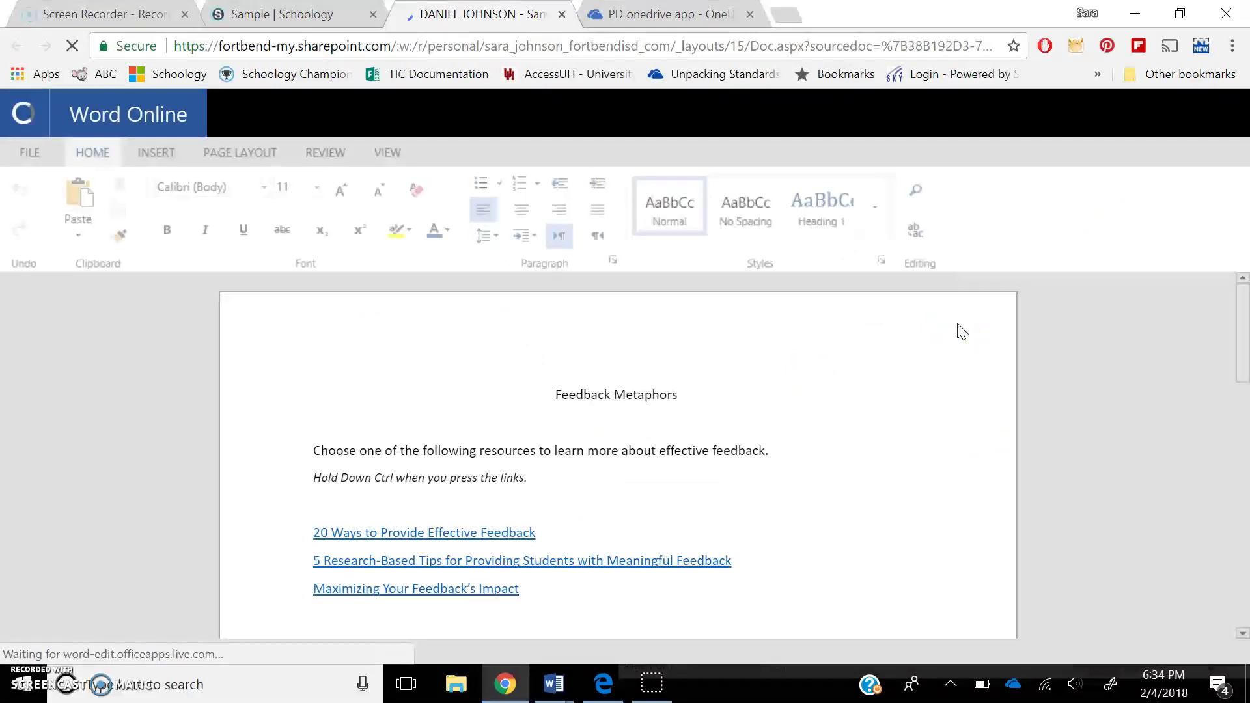
- From the student's Edge session, add 'efwe fwerw' to row 3's explanation, then check the teacher's copy
left_click_drag(1243, 306, 1245, 508)
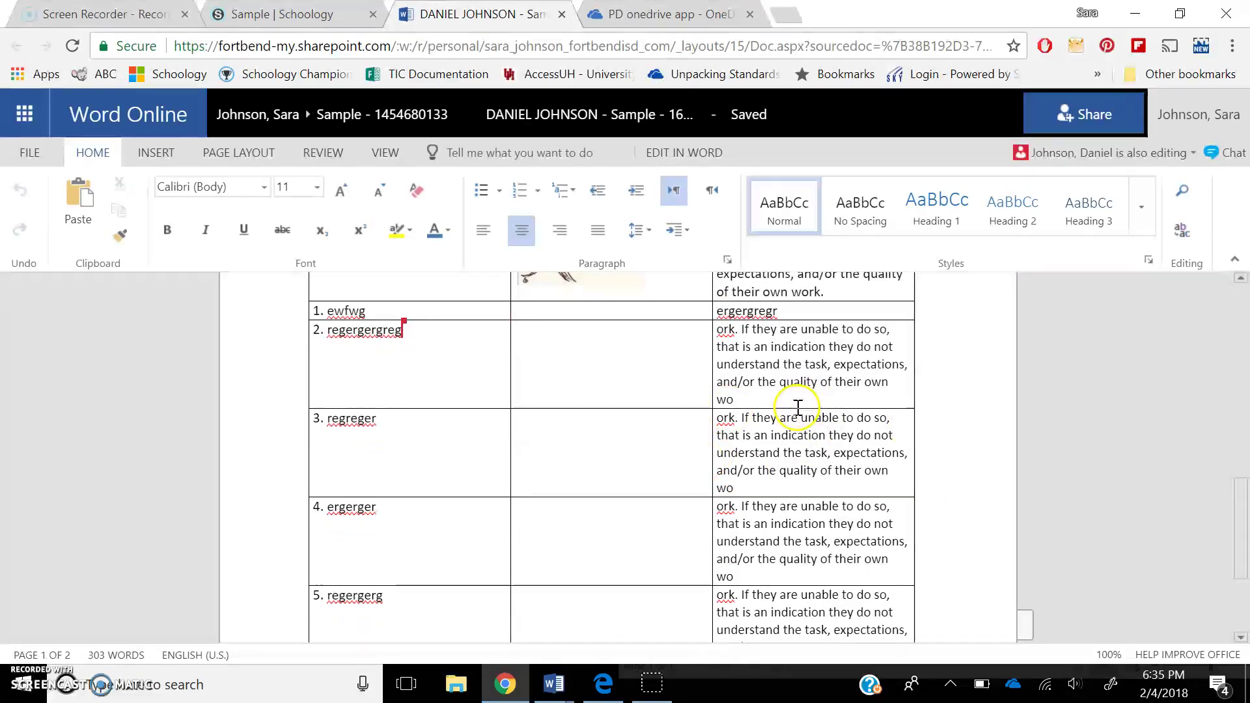
left_click(602, 692)
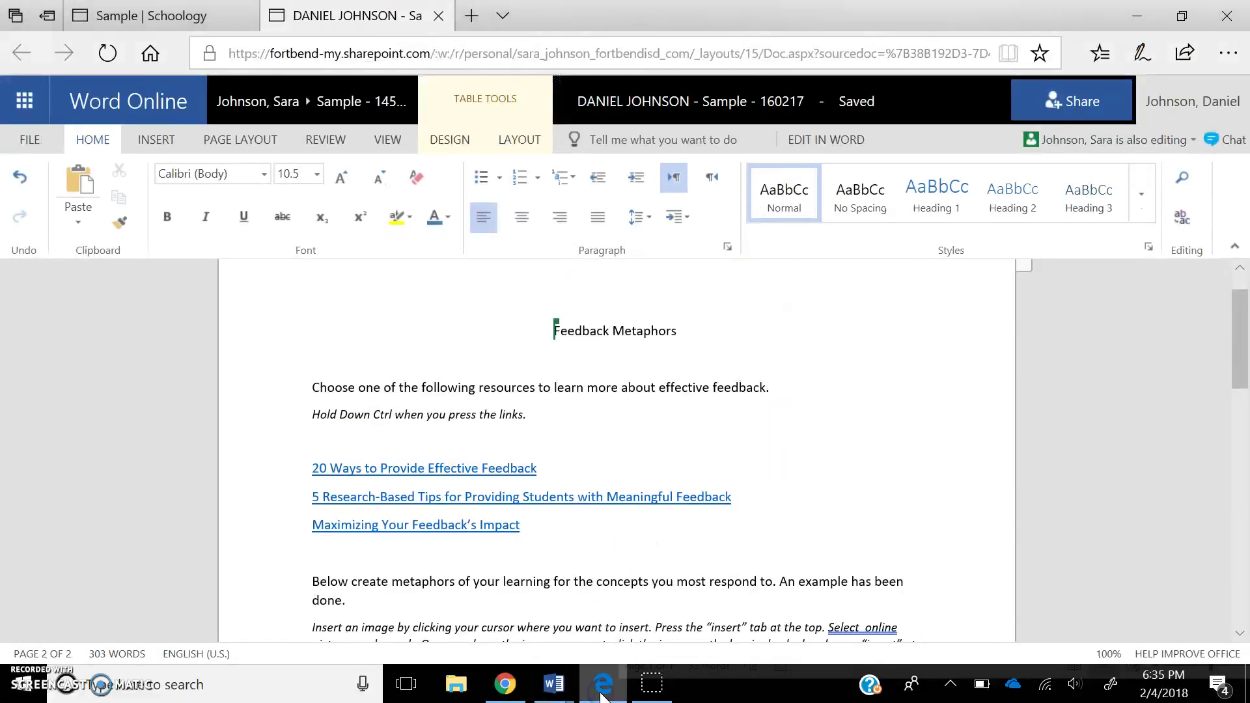
left_click_drag(1240, 339, 1240, 489)
left_click(798, 558)
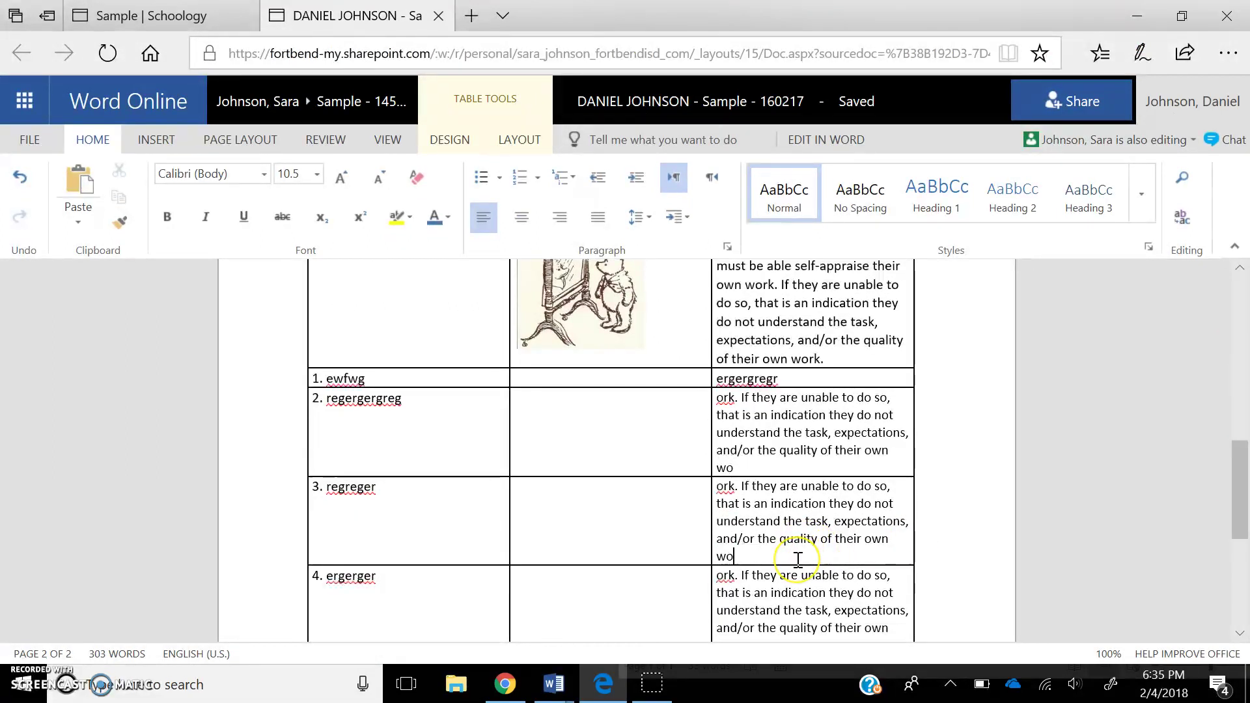
left_click(505, 683)
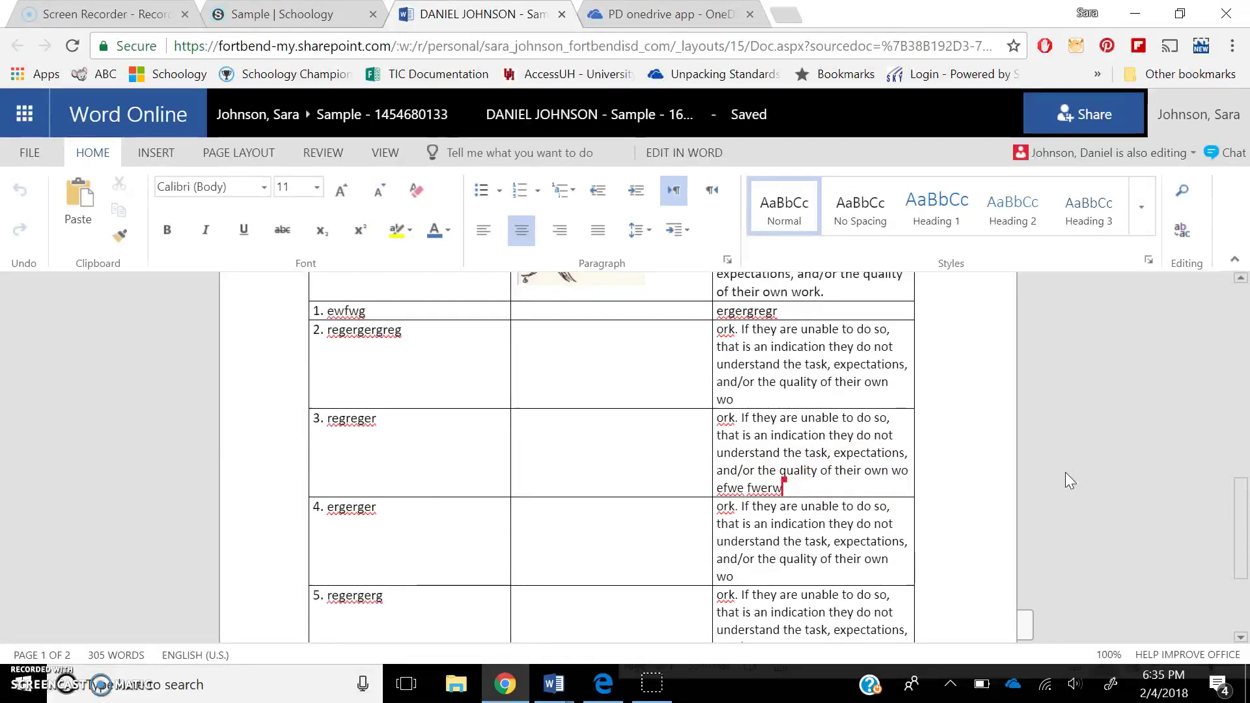
- In the co-editor Chat pane, send the student 'Seems like you are doing well. Any questions?'
left_click(1230, 159)
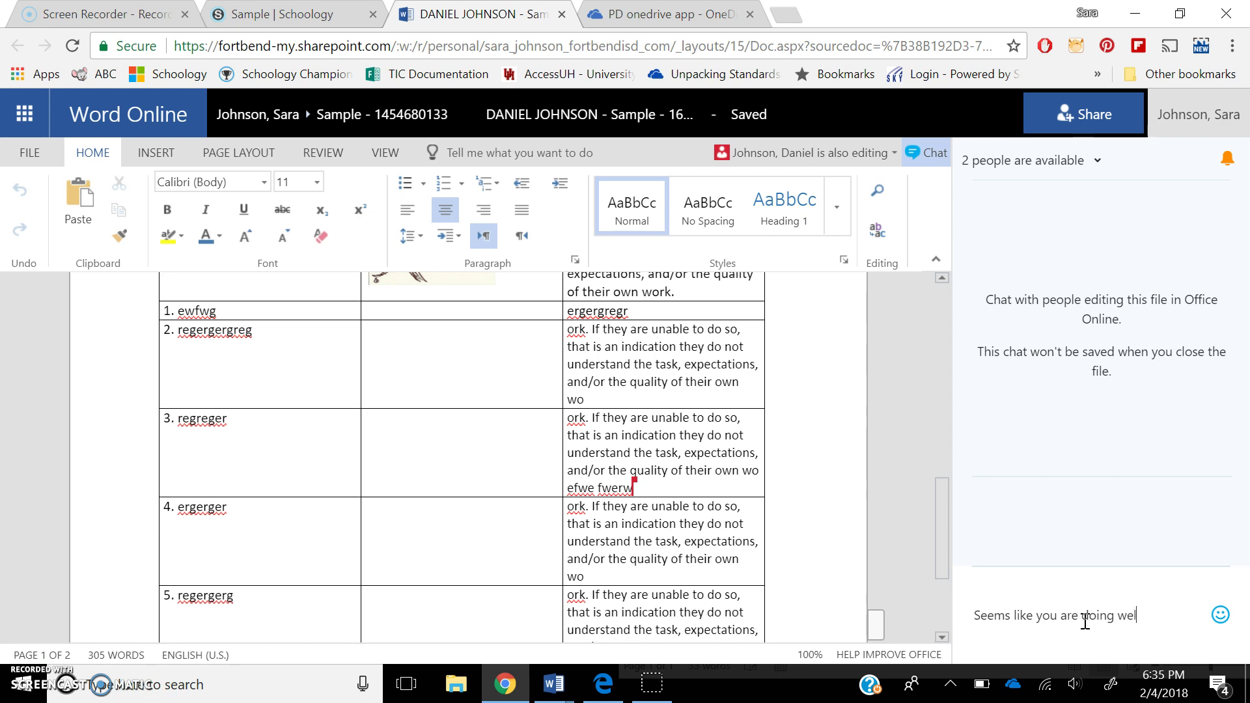
type("esito")
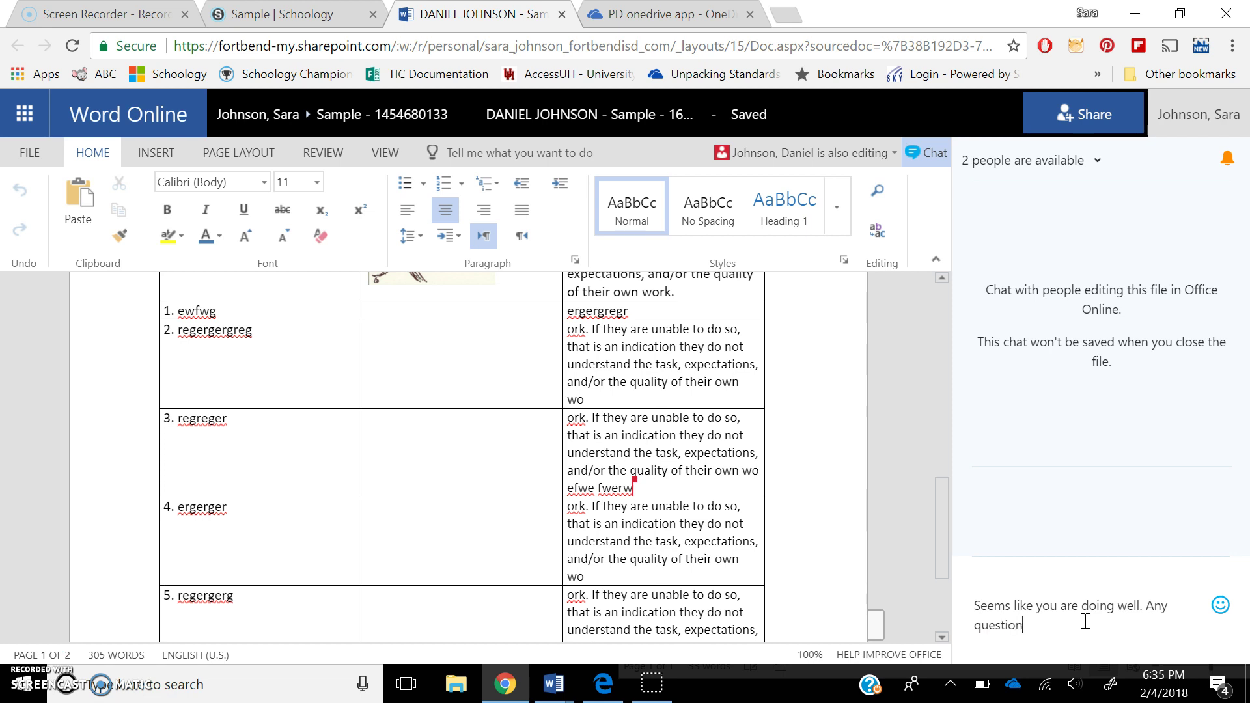
key("Return")
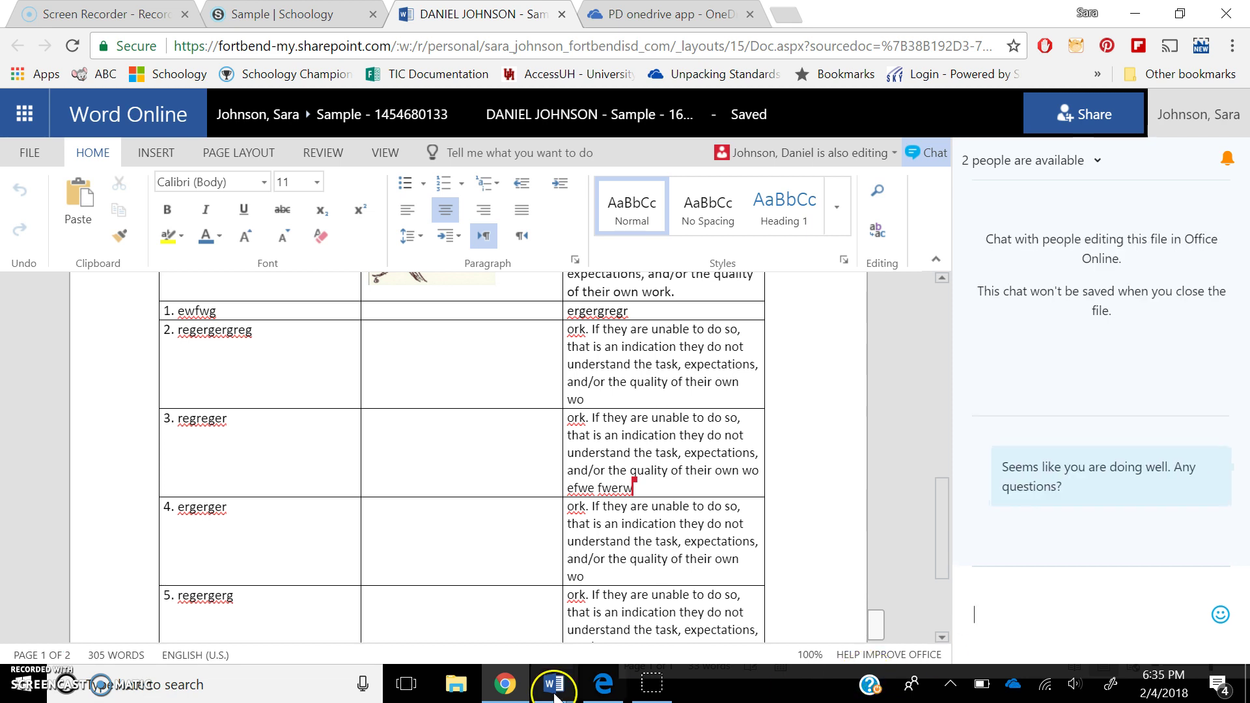
- From the student's Edge session, reply 'I'm good, thanks!' to the teacher in Chat
left_click(604, 684)
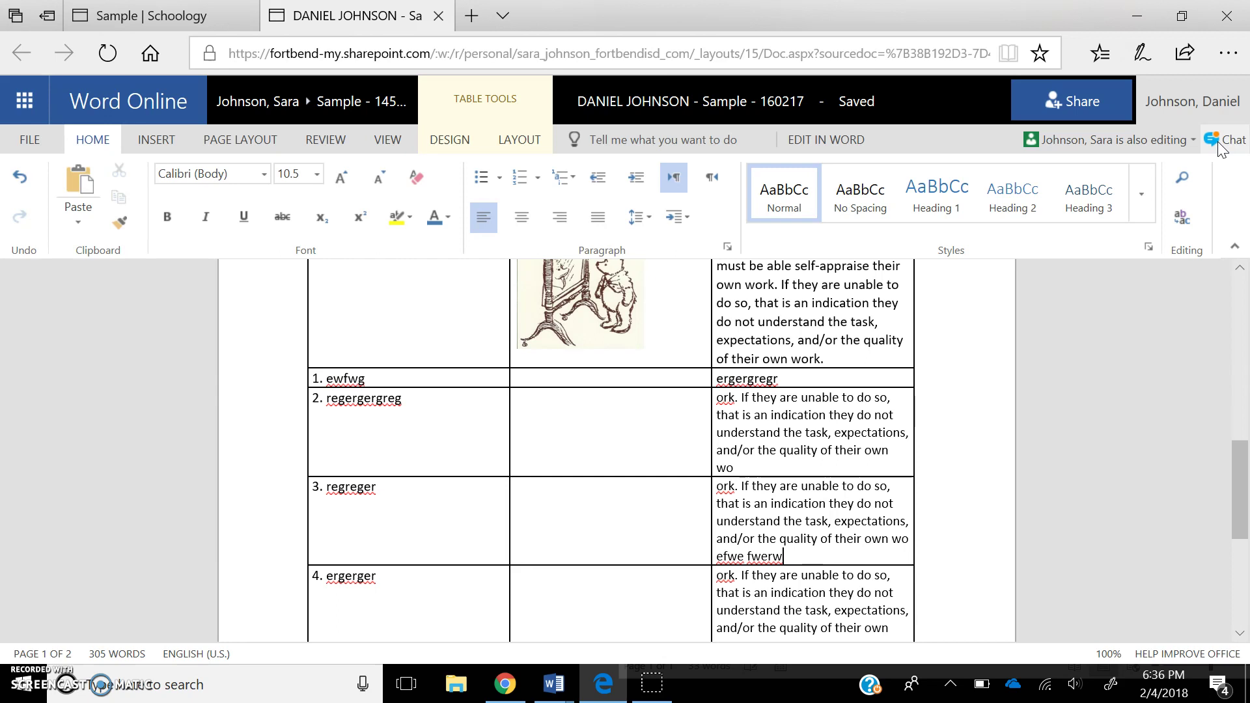
left_click(1218, 143)
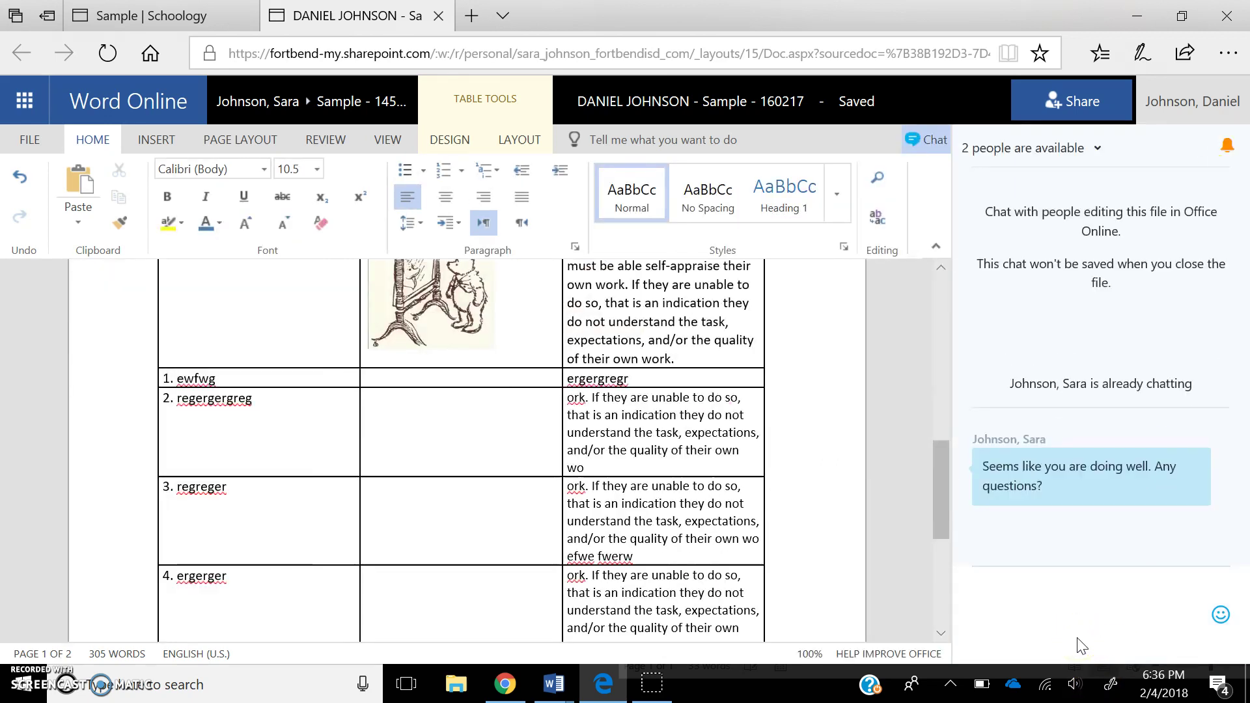
type("I'm good")
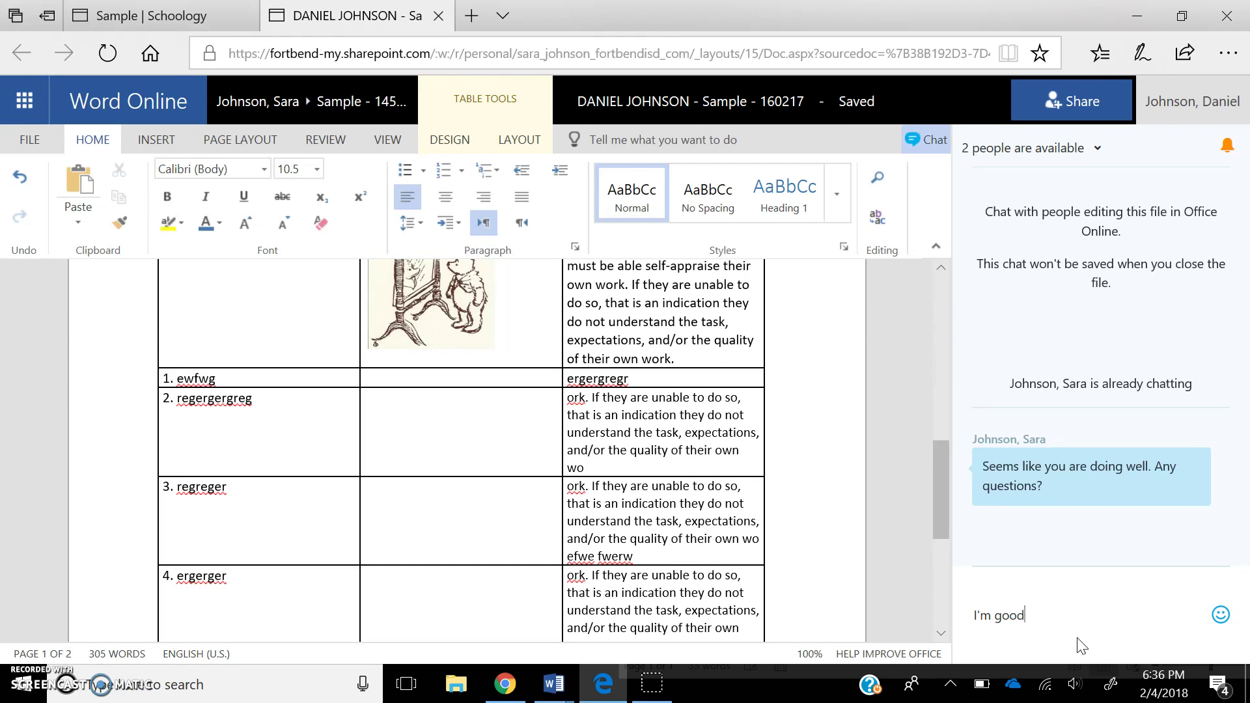
type(", thanks!")
key("Return")
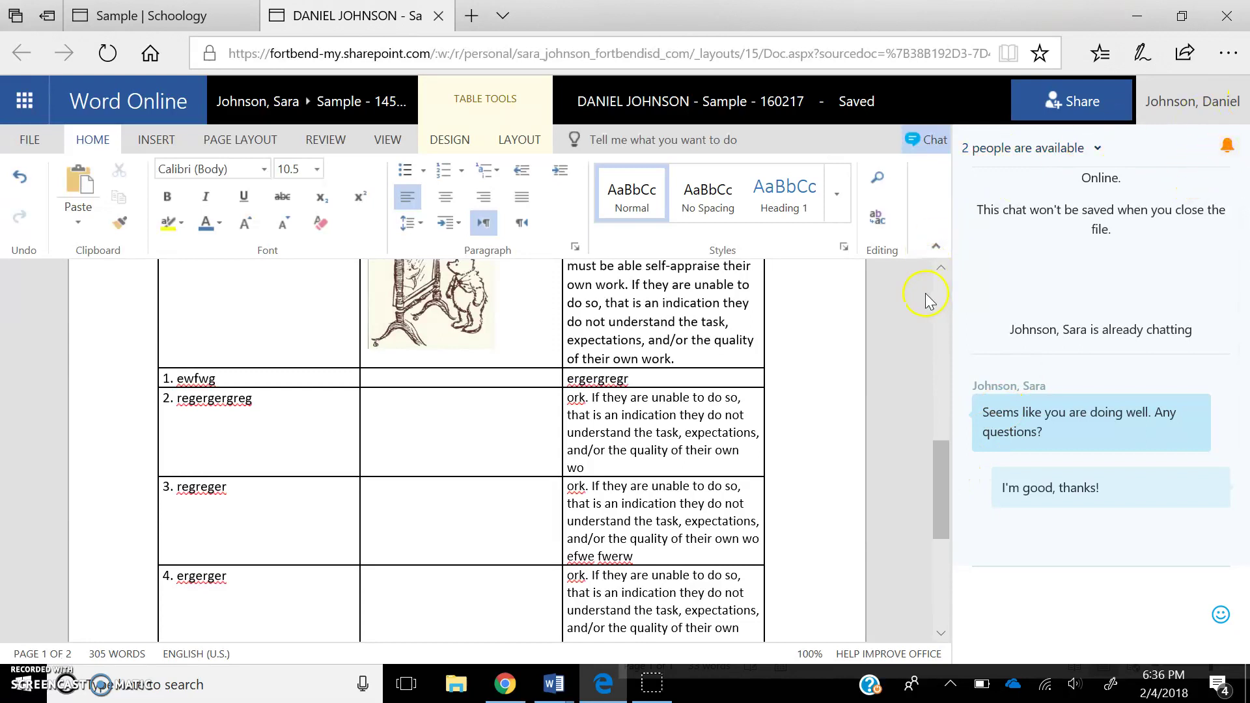
scroll(927, 301, "up", 1)
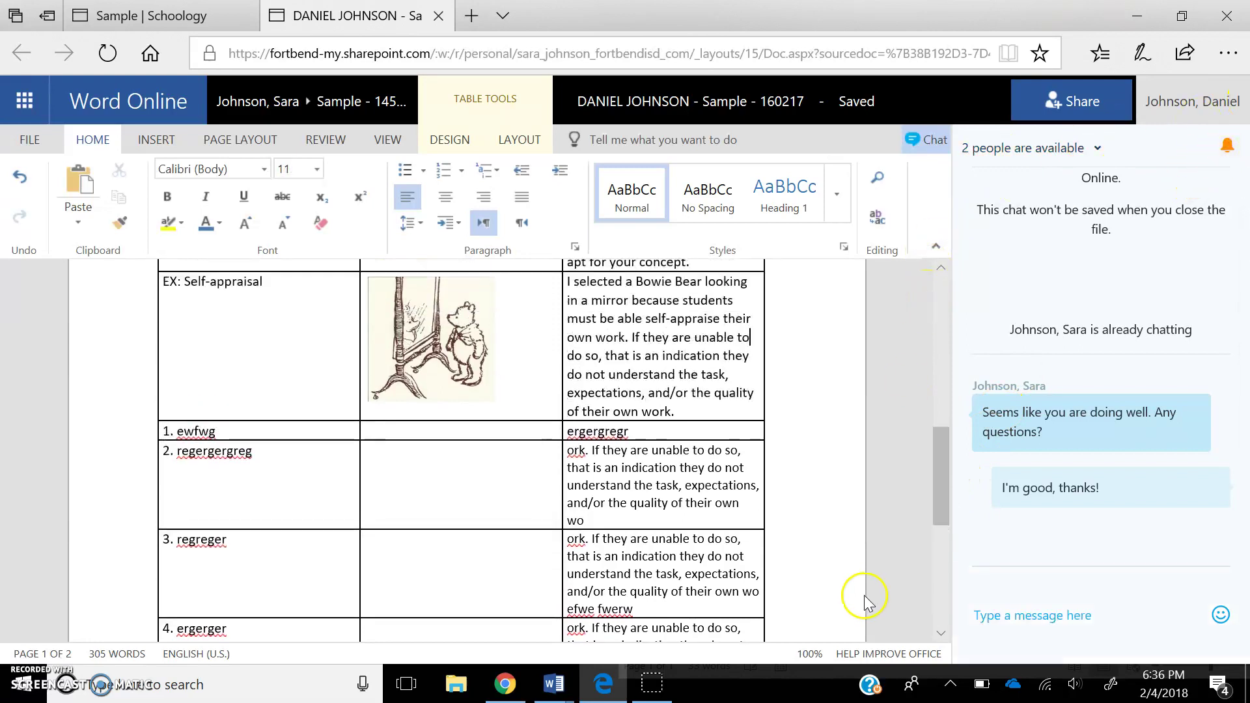
- In the teacher's copy, select the phrase about not understanding in row 2's explanation
left_click(513, 692)
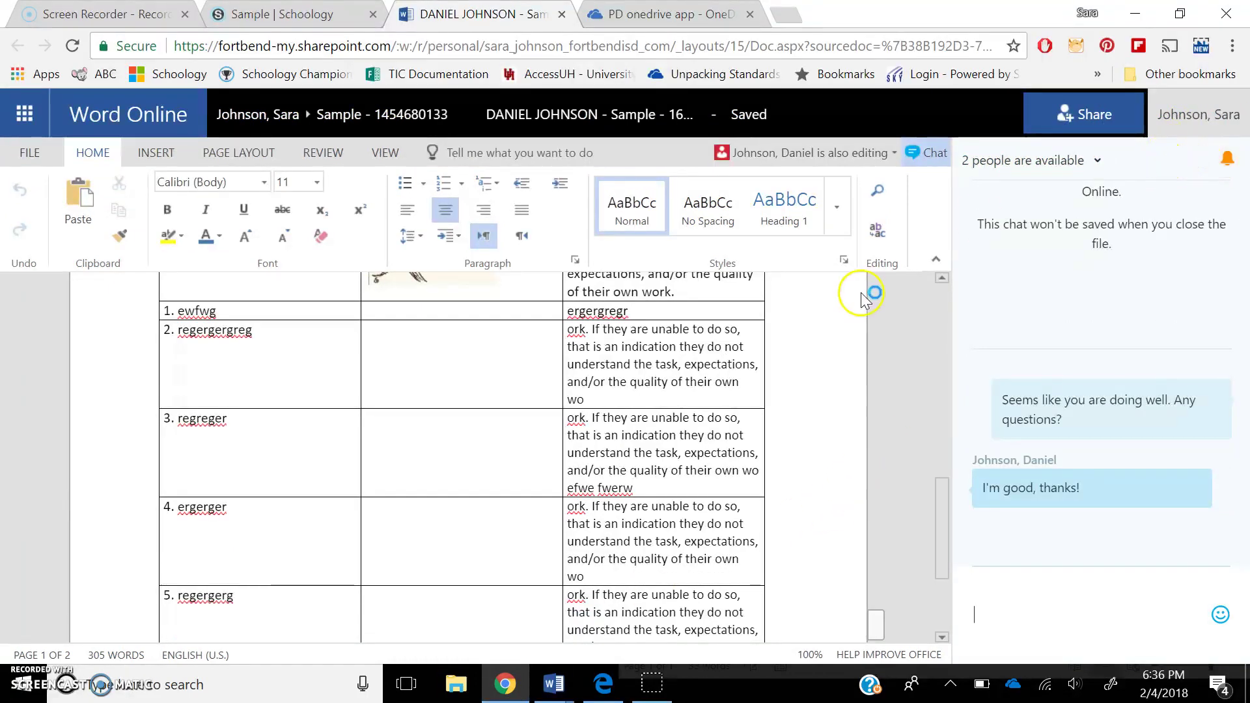
scroll(913, 331, "up", 1)
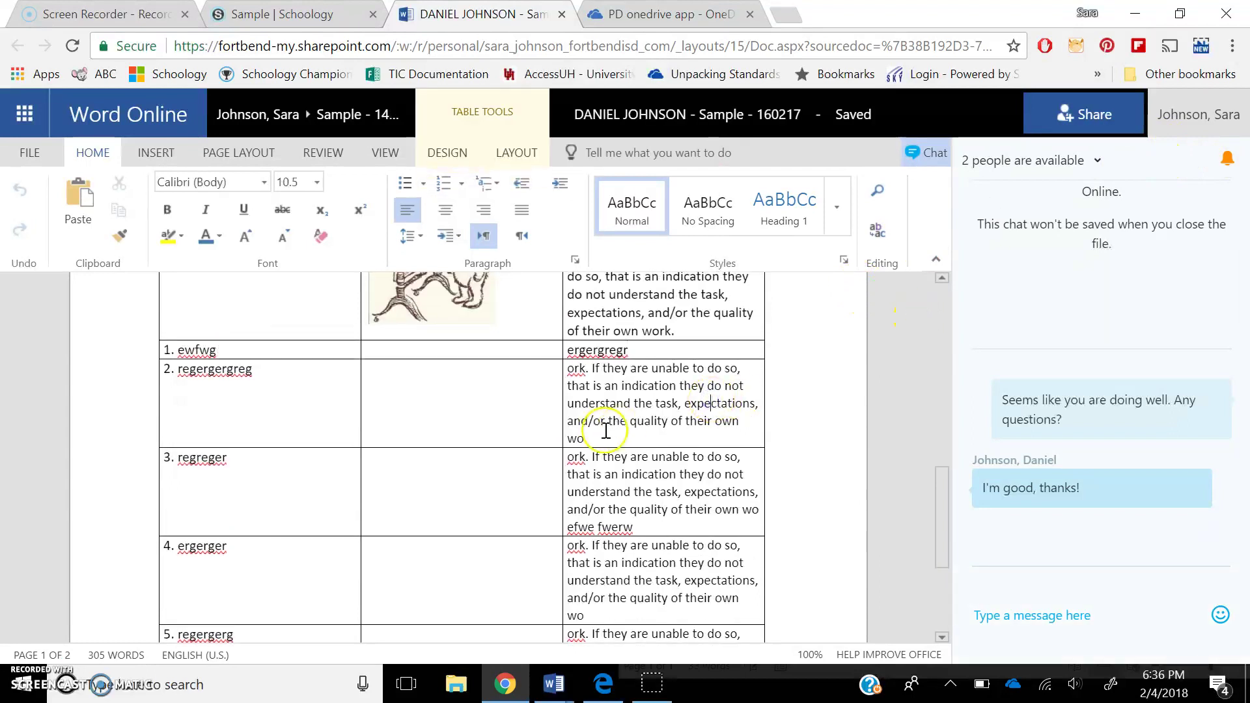
left_click(606, 383)
left_click_drag(625, 396, 628, 414)
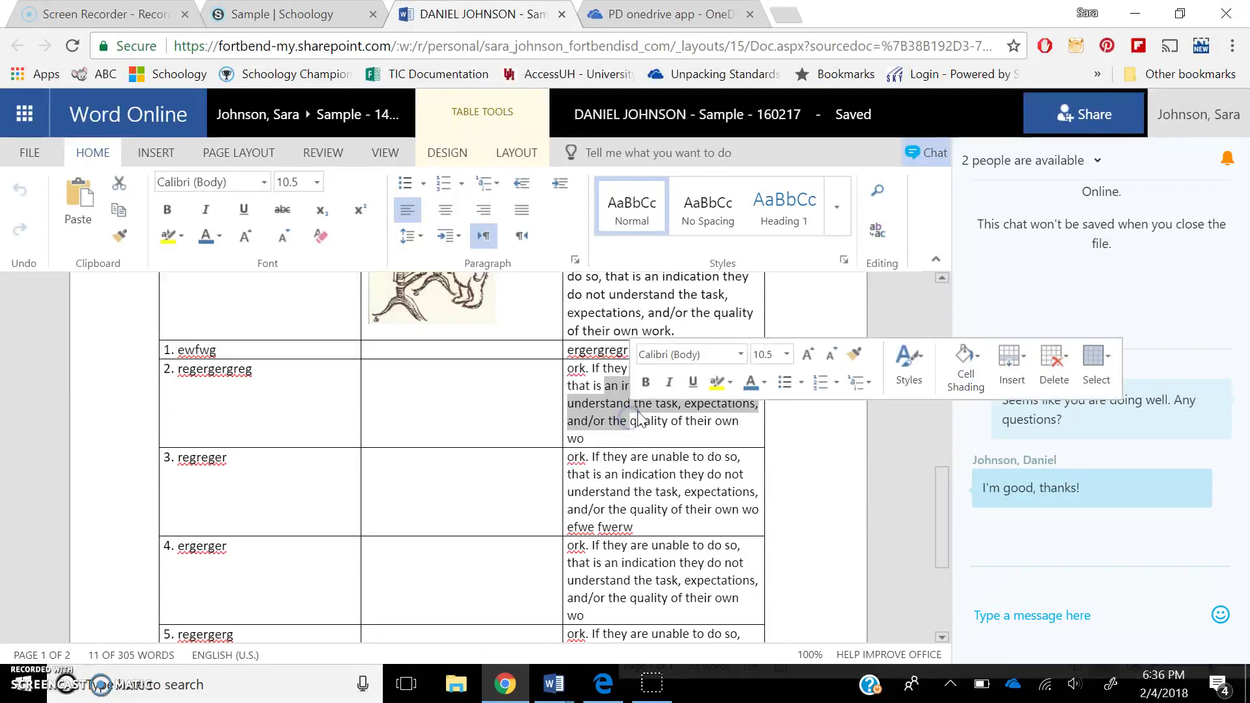
left_click(610, 408)
mouse_move(610, 408)
left_mouse_down()
mouse_move(596, 388)
mouse_move(606, 388)
left_mouse_up()
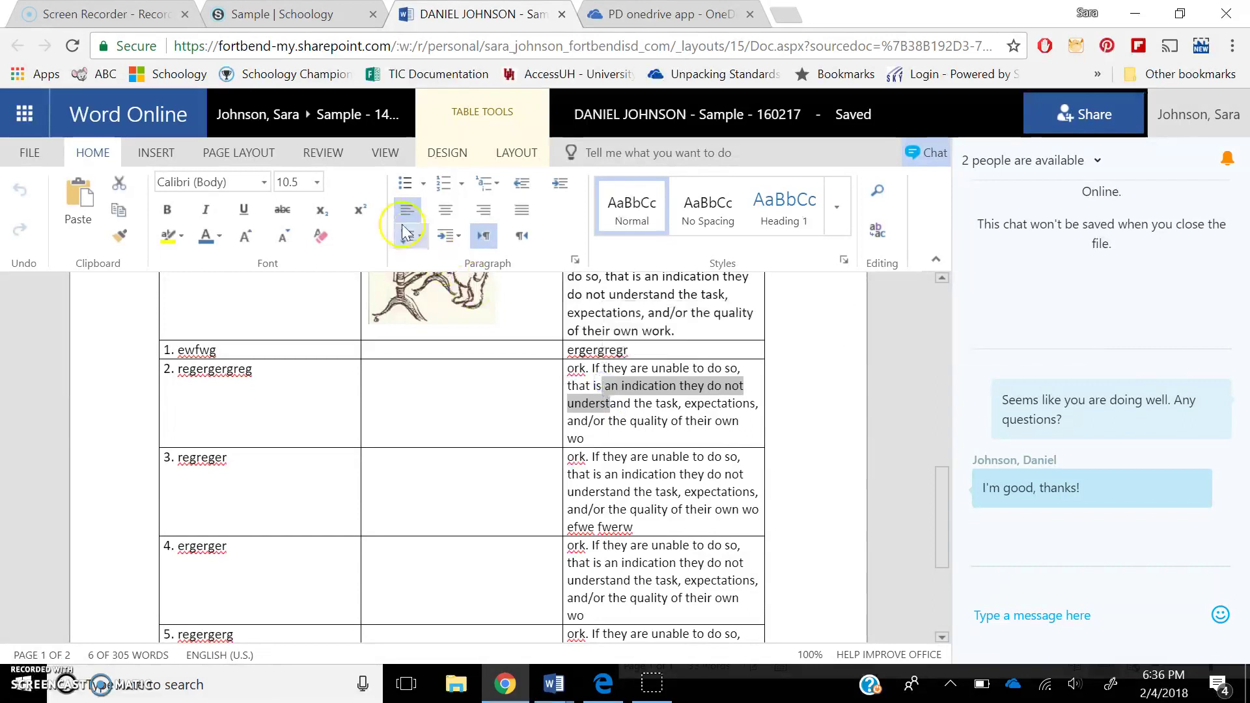
- Post the comment 'I don't understand what this part means? Can you think how to better communicate that' on it
left_click(332, 157)
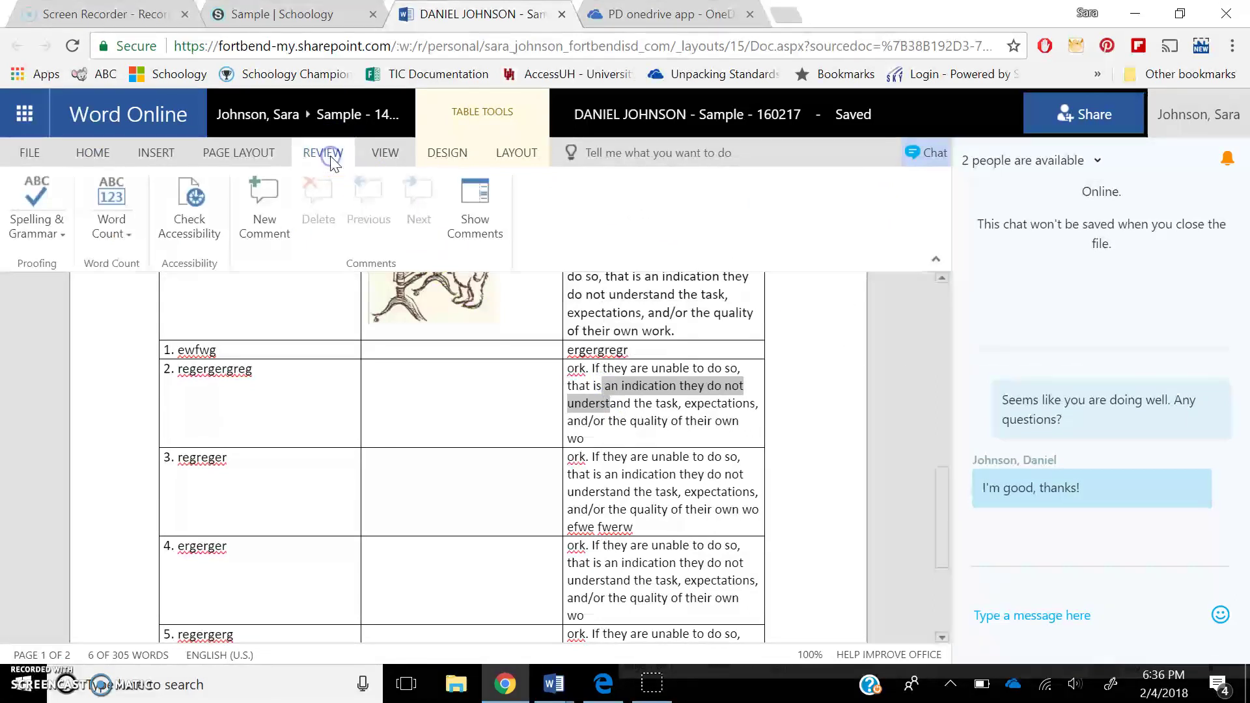
left_click(267, 197)
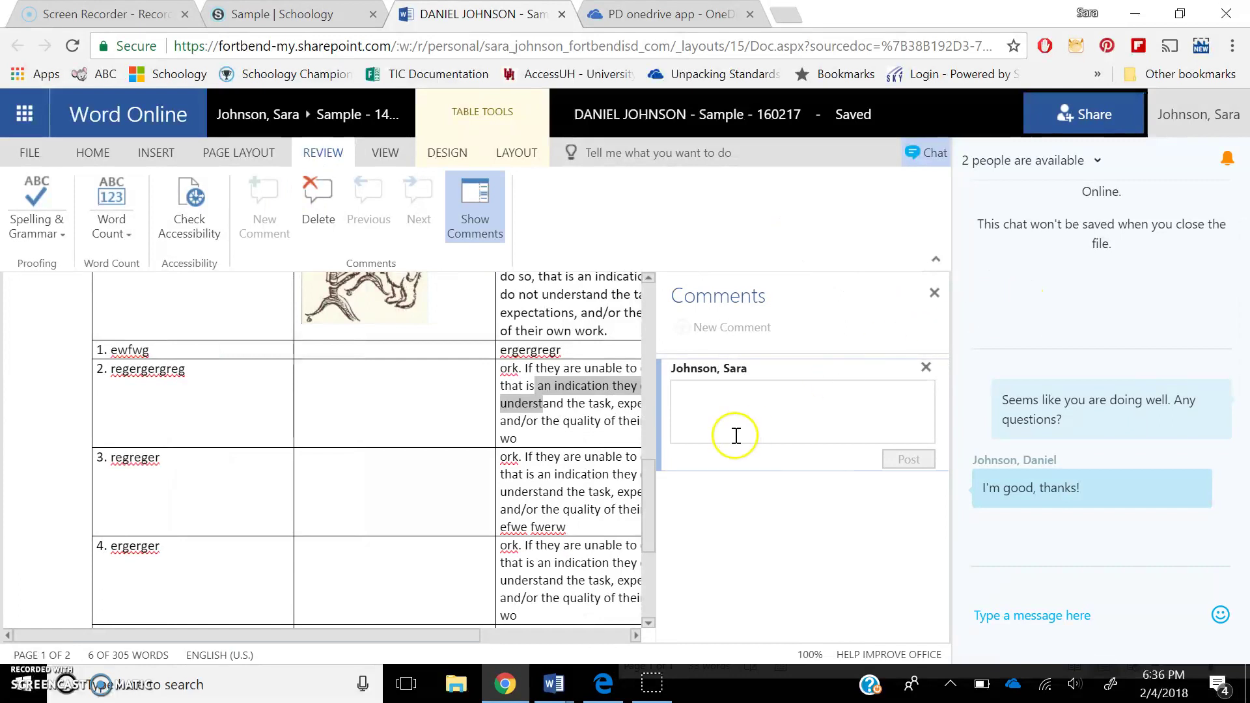
left_click(731, 413)
type("I don't understand")
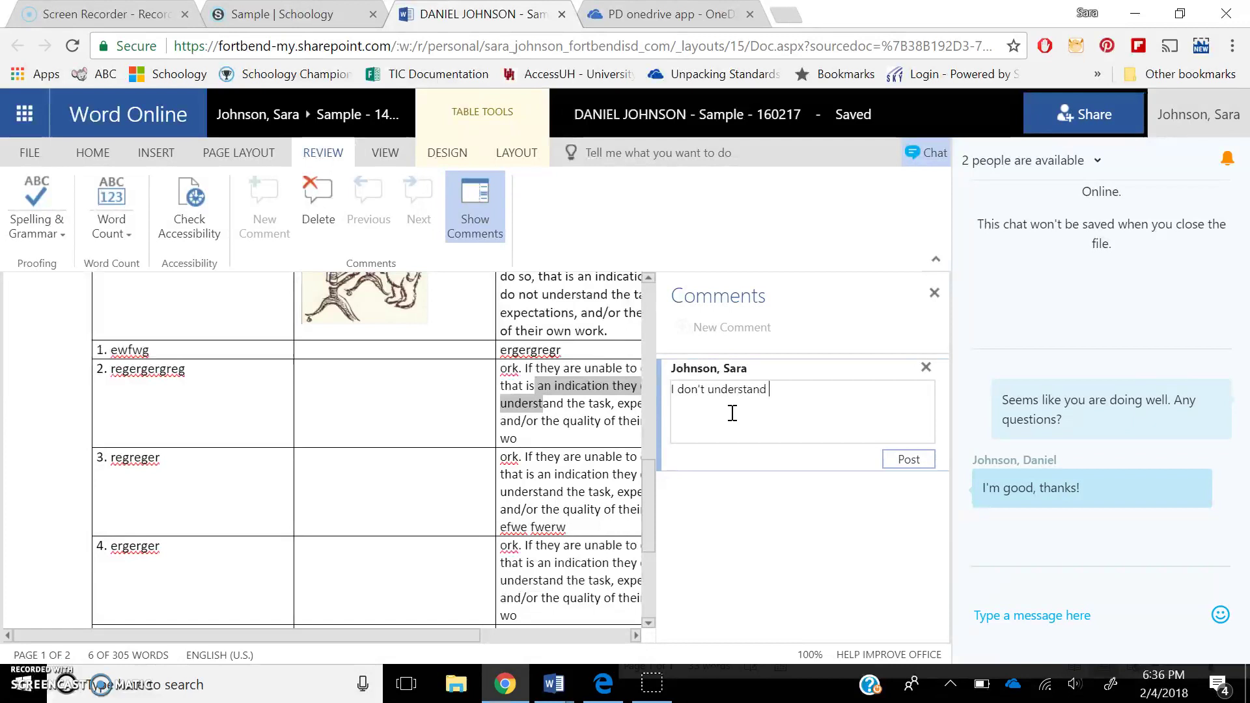
type(" what this part means? Can yo")
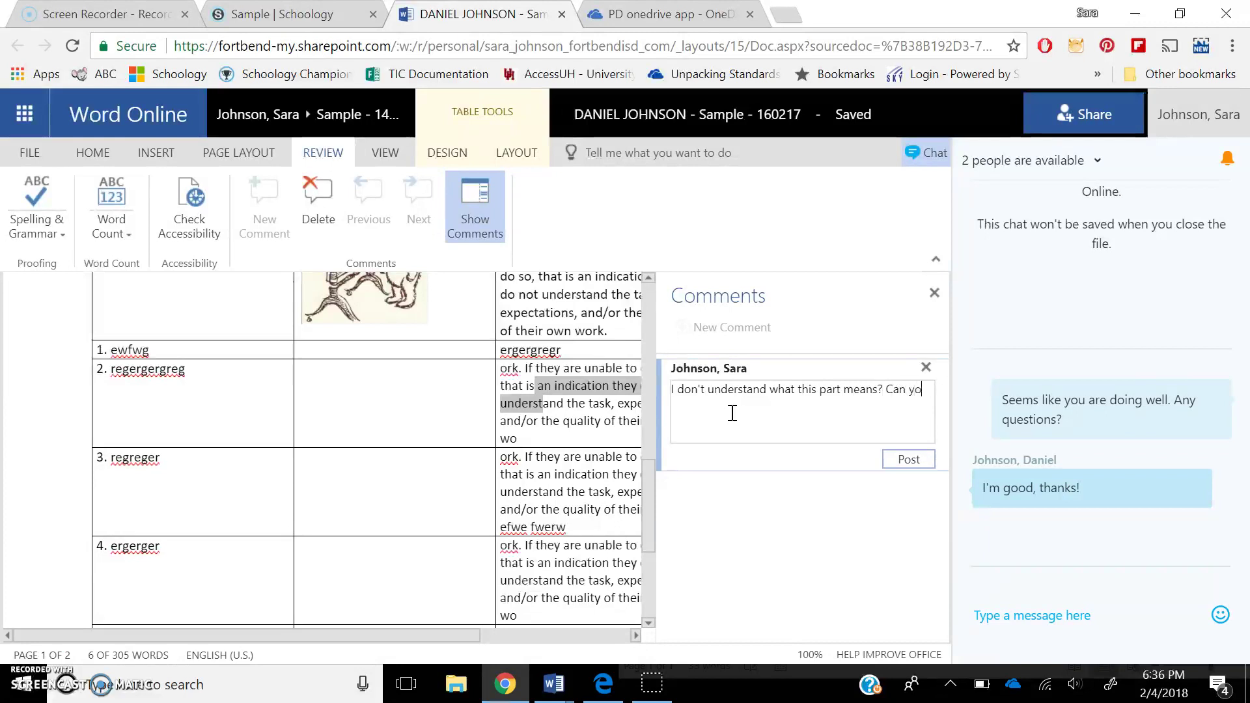
type("u think how to better communic")
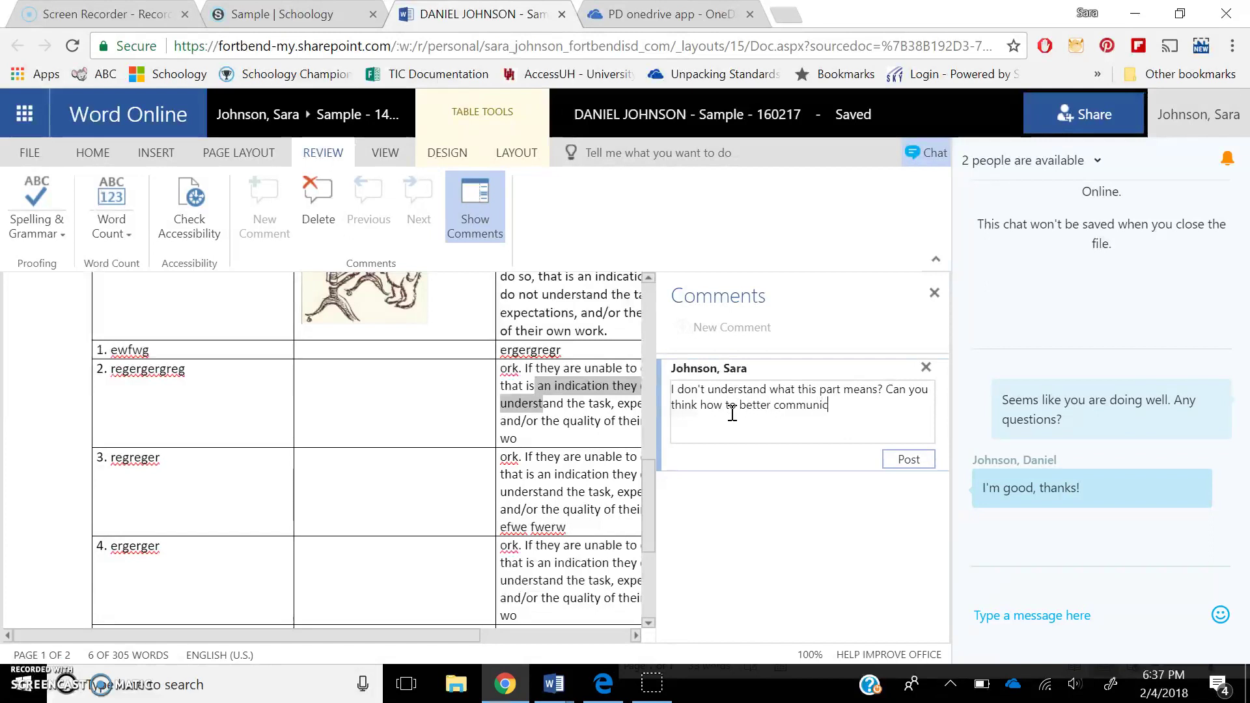
type("ate that?")
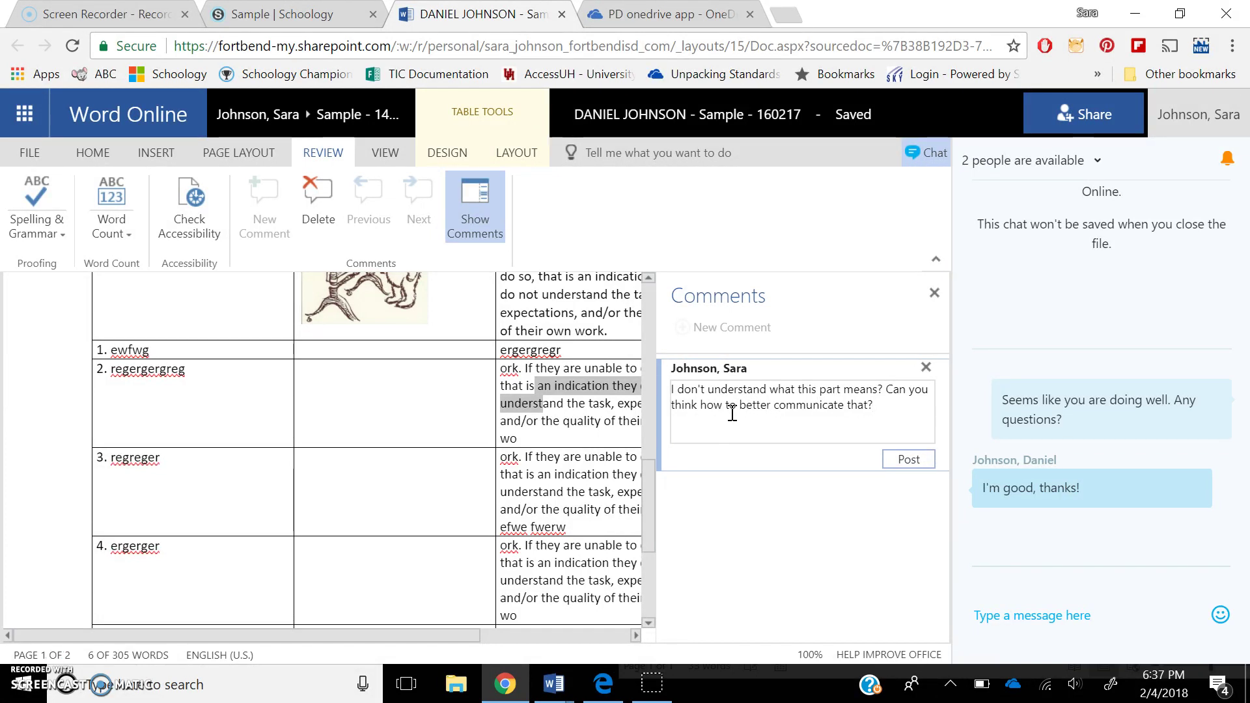
left_click(917, 459)
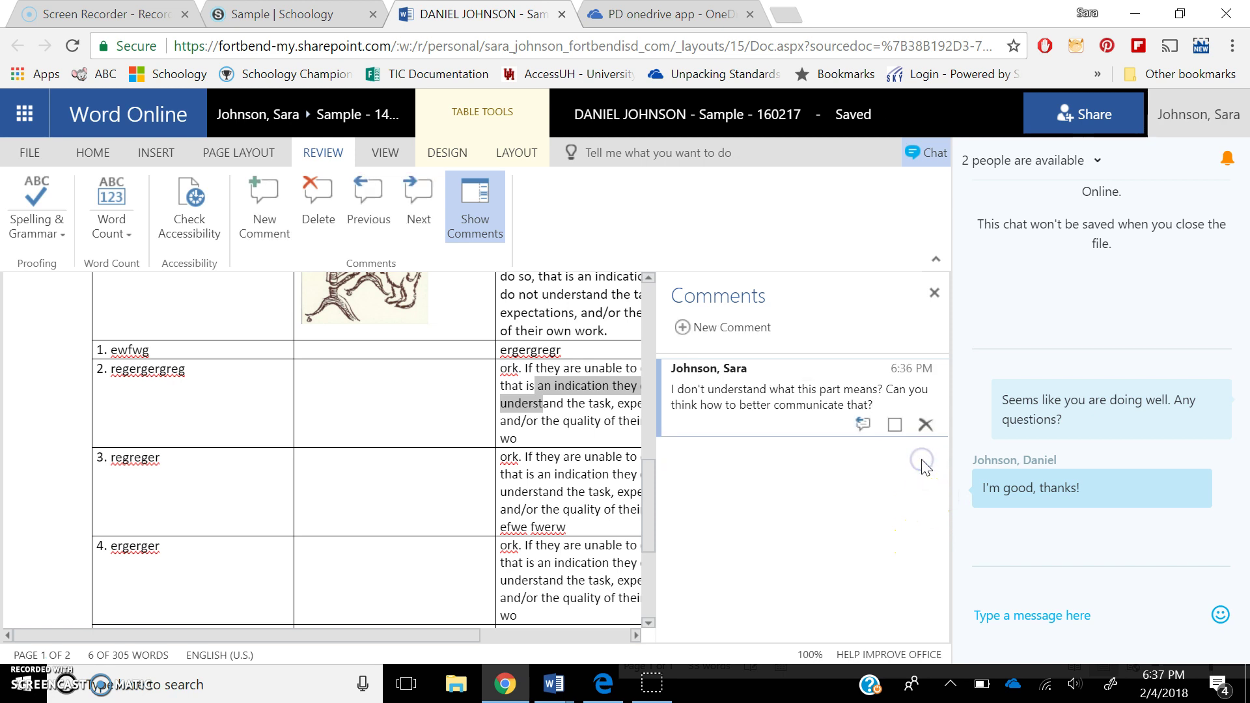
left_click(934, 292)
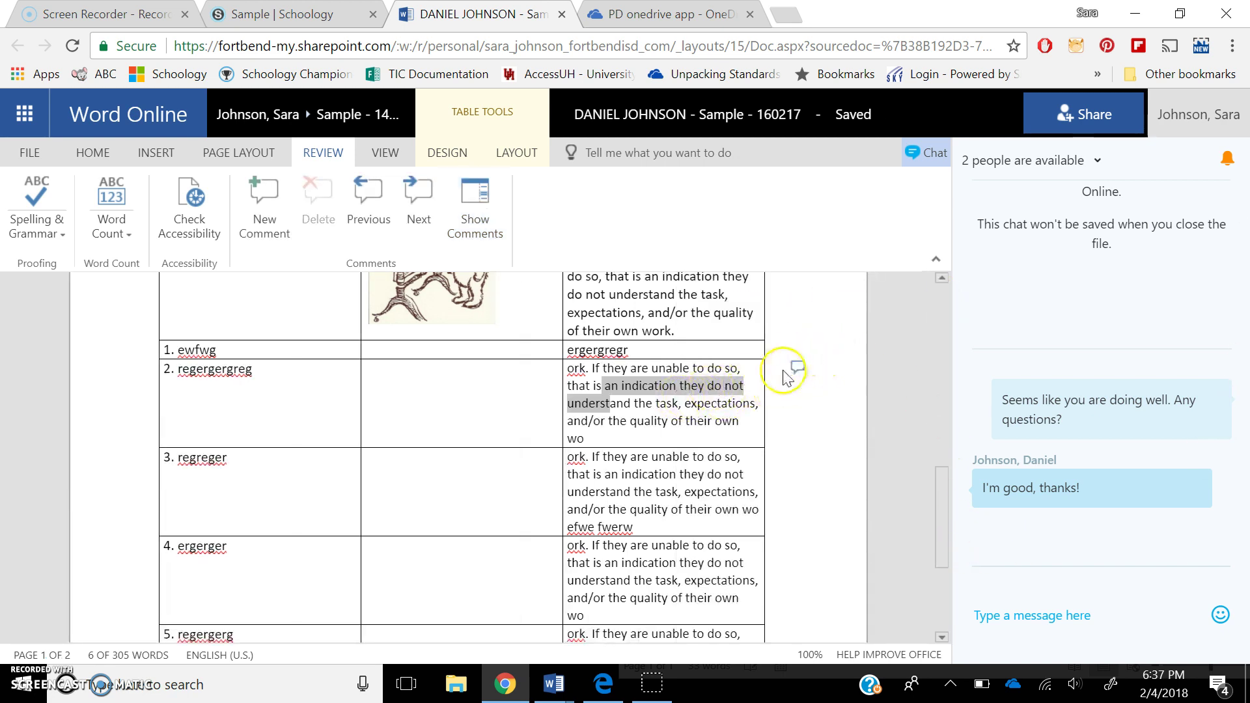
left_click(678, 412)
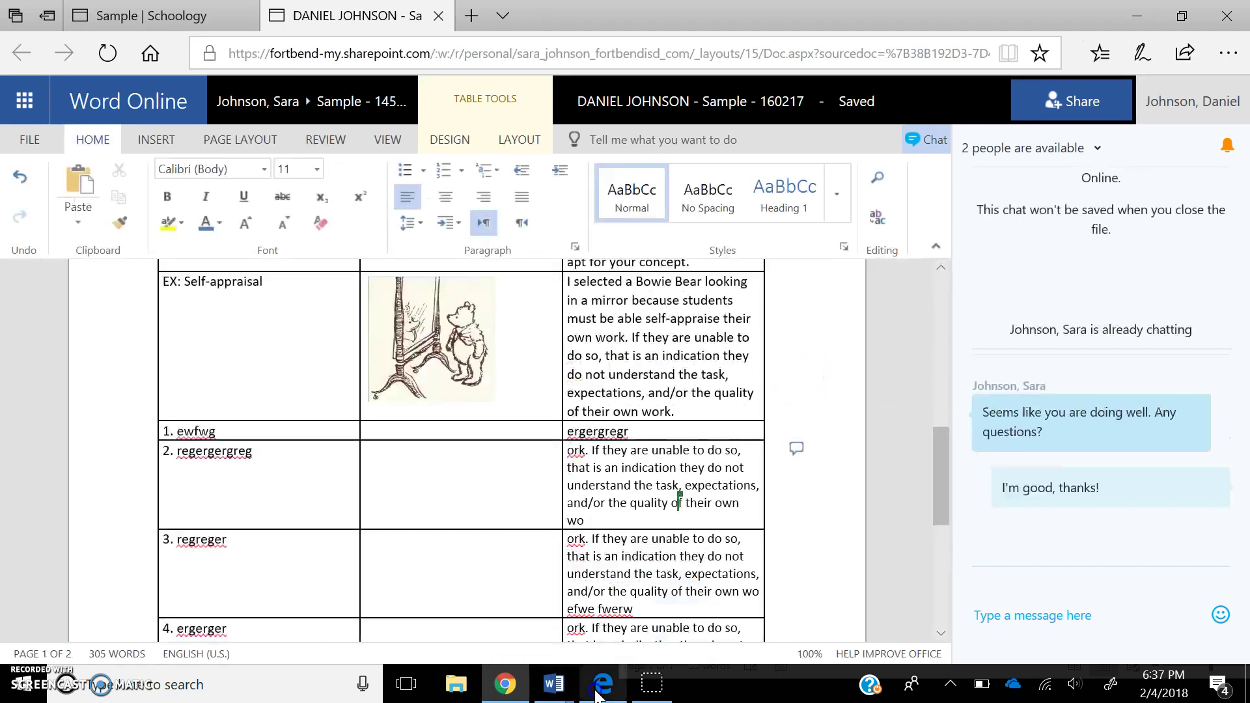
- As the student, post the reply 'jfowejfo' to the teacher's comment on row 2
left_click(600, 685)
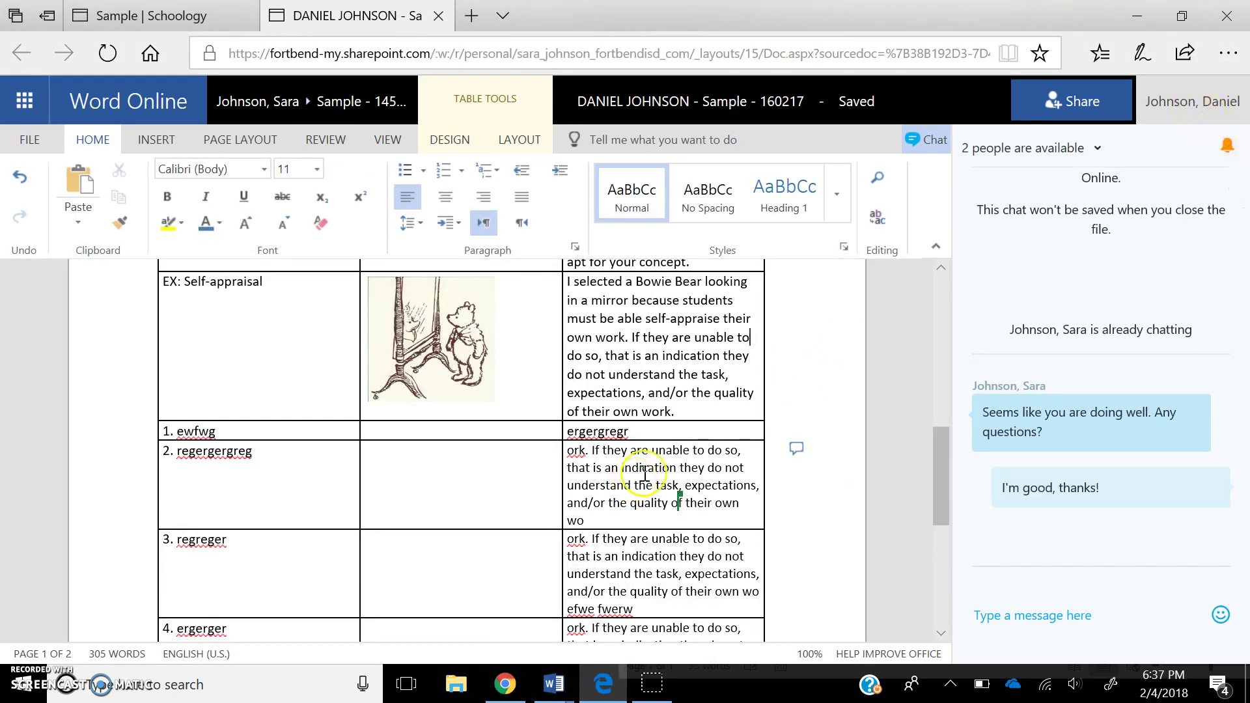
left_click(797, 449)
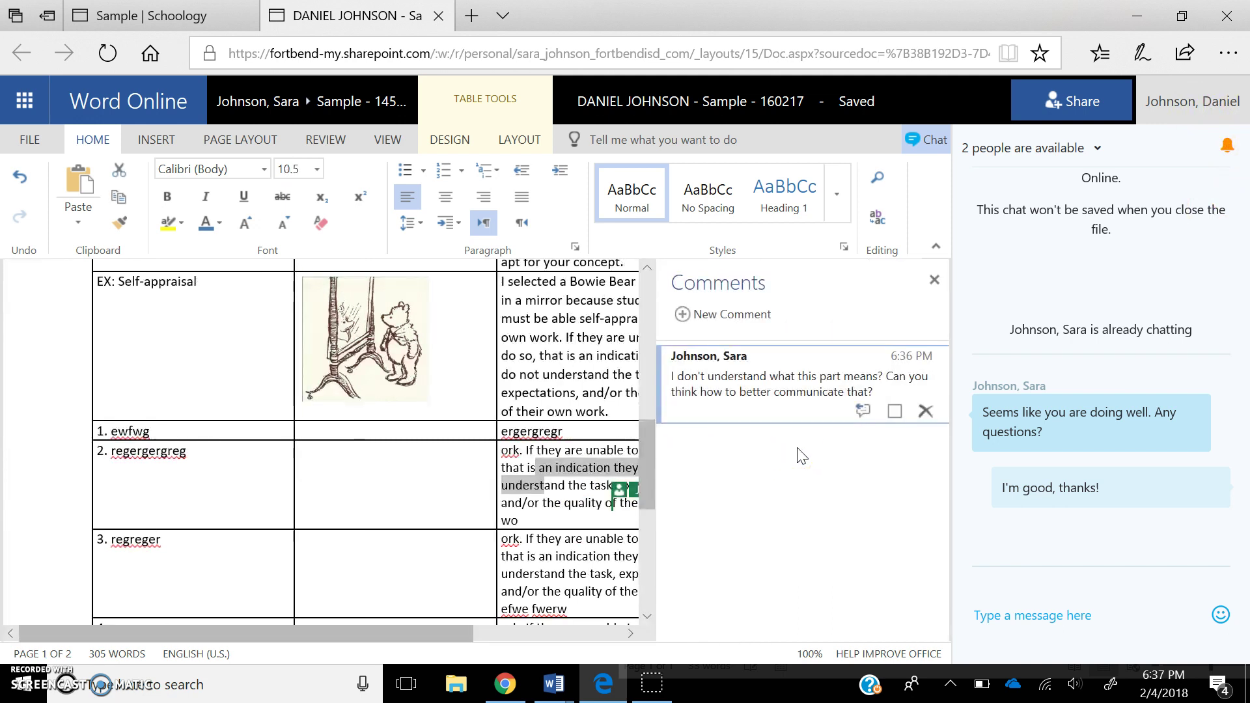
left_click(863, 412)
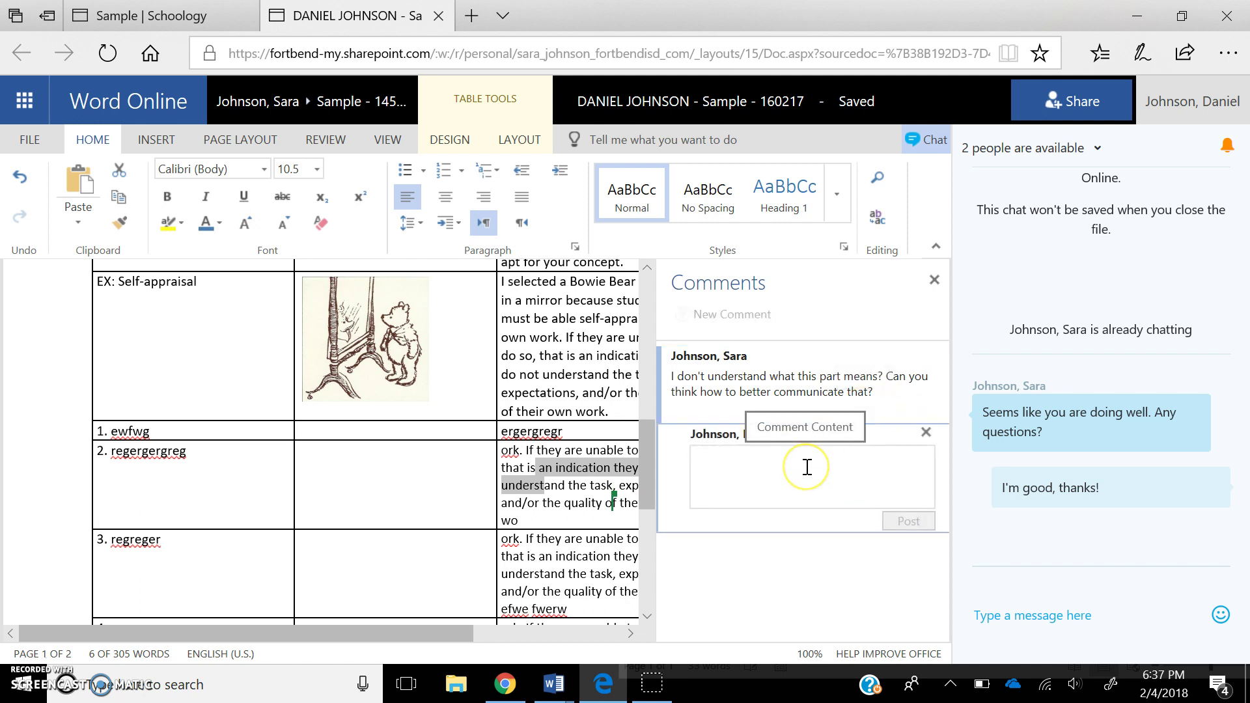
type("jfowejfodjfoi")
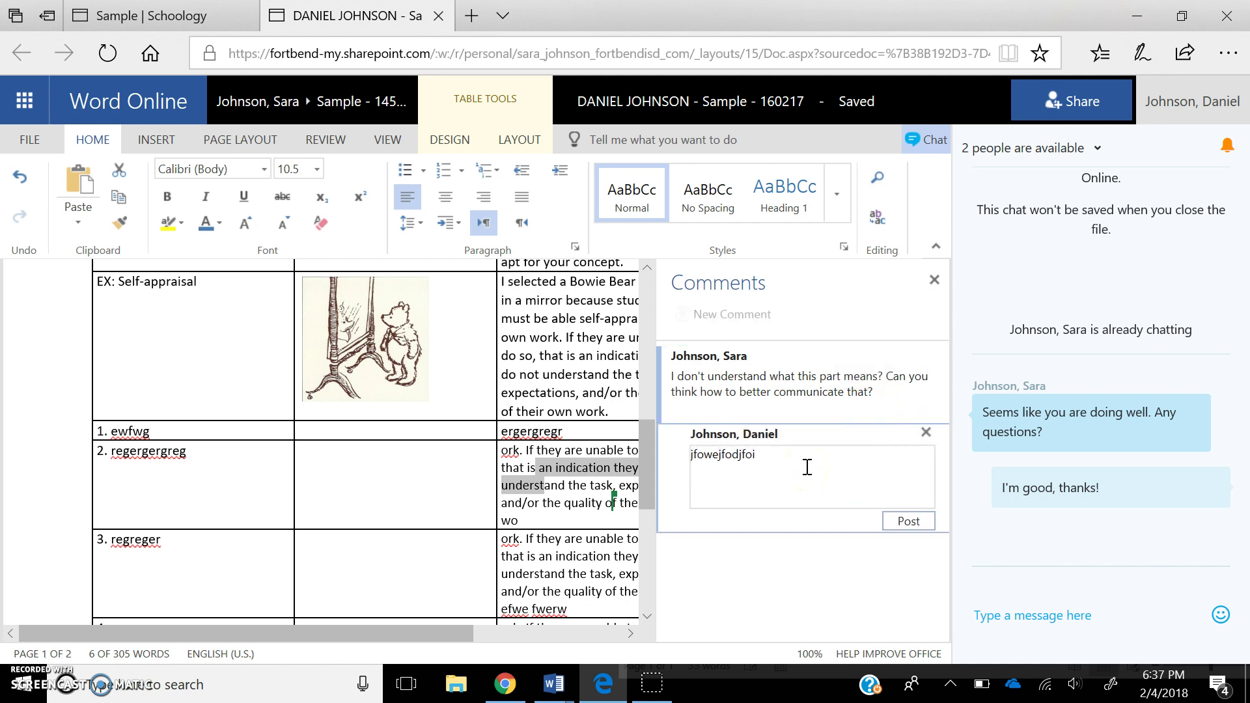
left_click(928, 525)
left_click(935, 282)
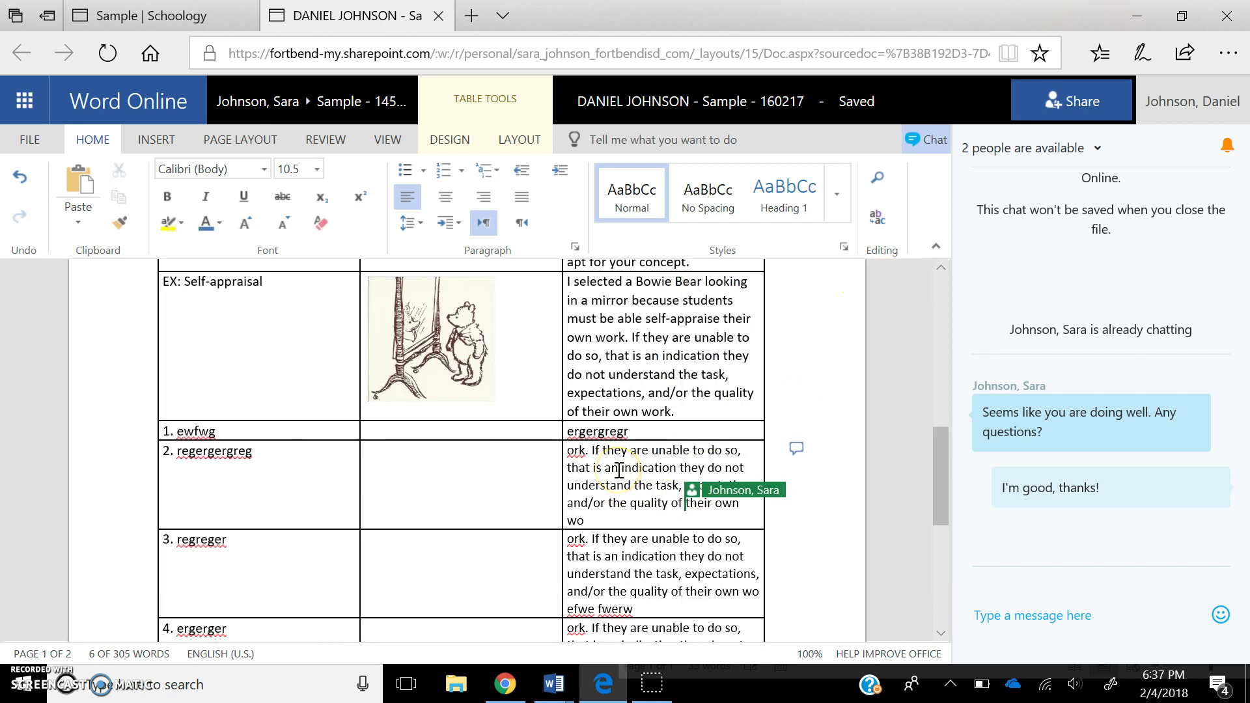
- Delete 'an' and 'understand the' so row 2 reads 'that is indication they do not task,'
key("BackSpace")
key("BackSpace")
key("BackSpace")
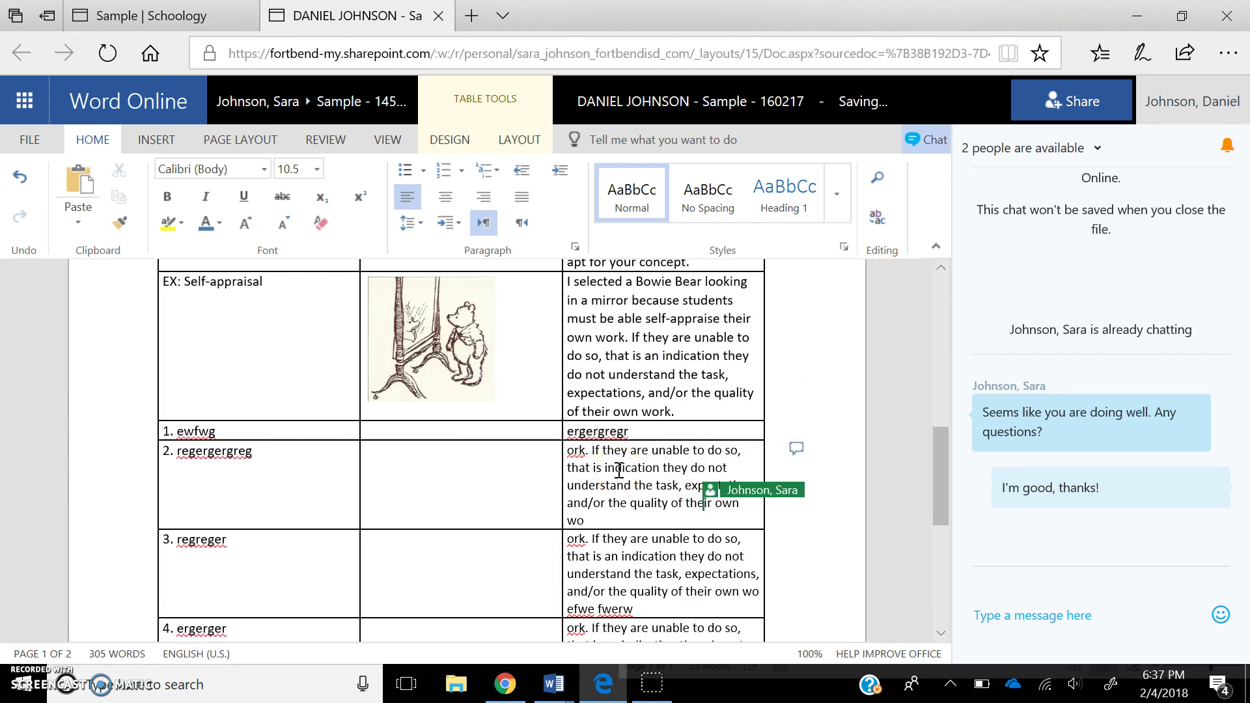
left_click(641, 485)
key("BackSpace")
key("BackSpace")
key("BackSpace")
key("BackSpace")
key("BackSpace")
key("BackSpace")
key("BackSpace")
key("BackSpace")
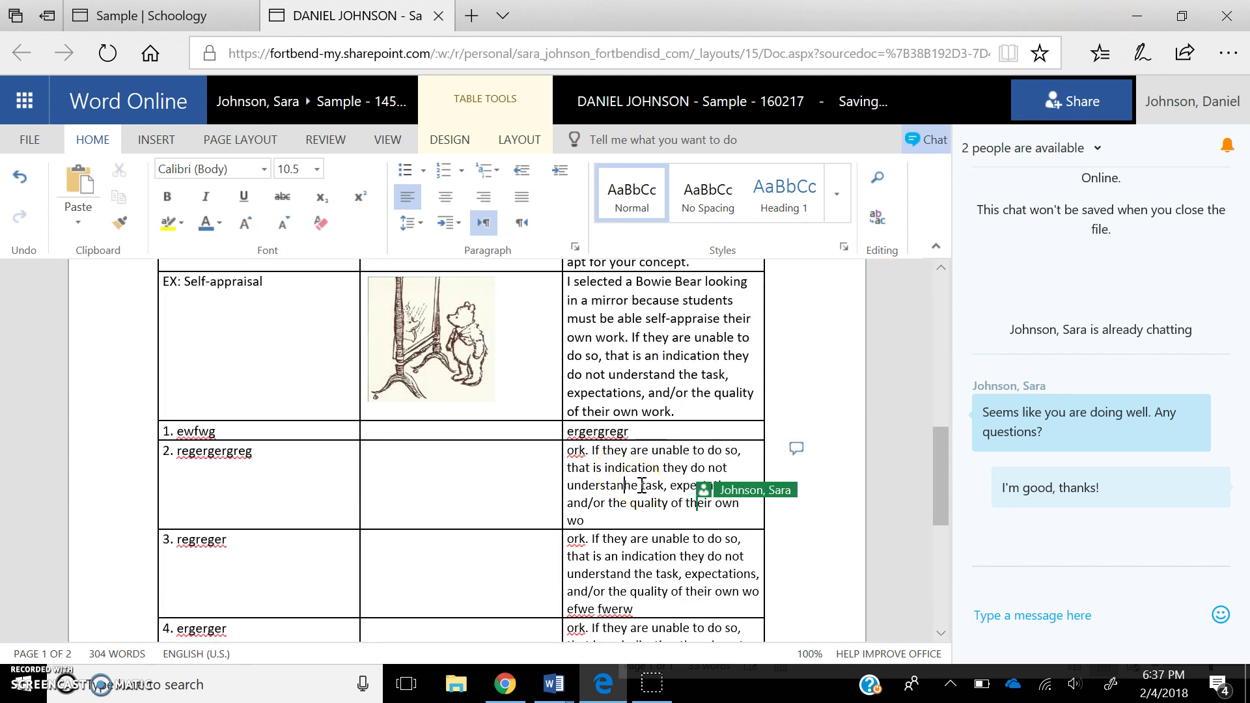
key("BackSpace")
key("BackSpace")
key("BackSpace")
key("BackSpace")
key("BackSpace")
key("BackSpace")
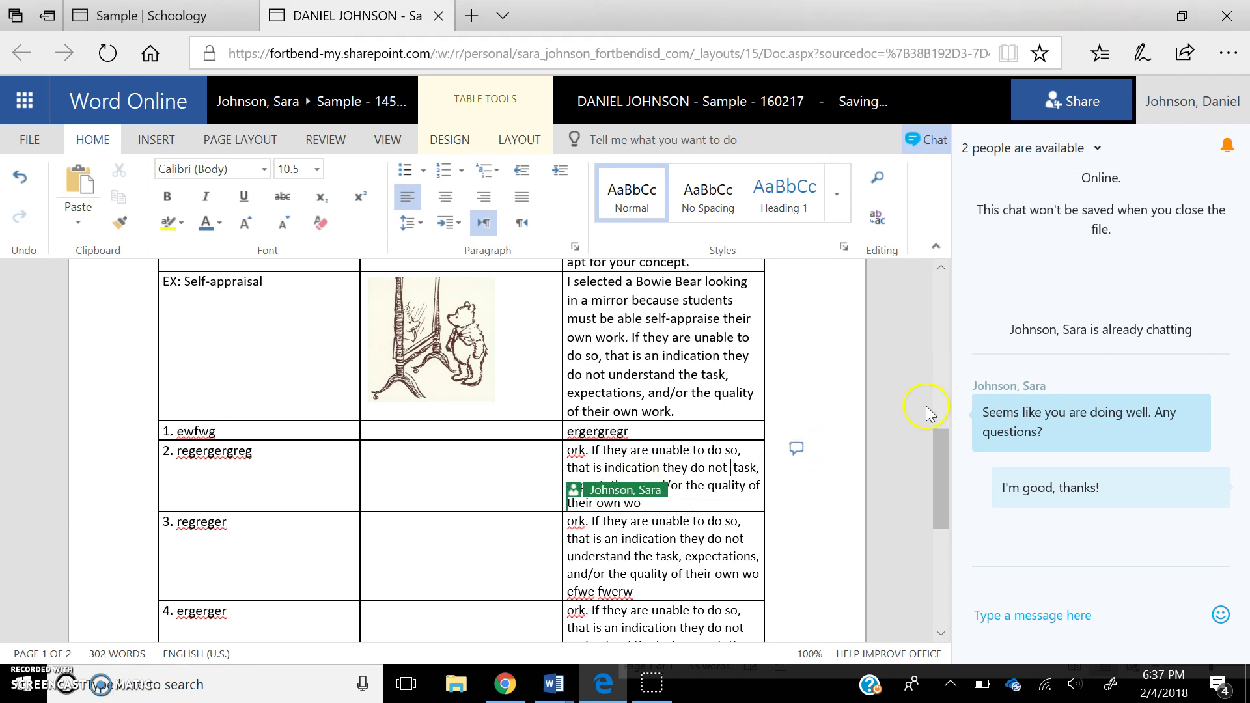
left_click(796, 448)
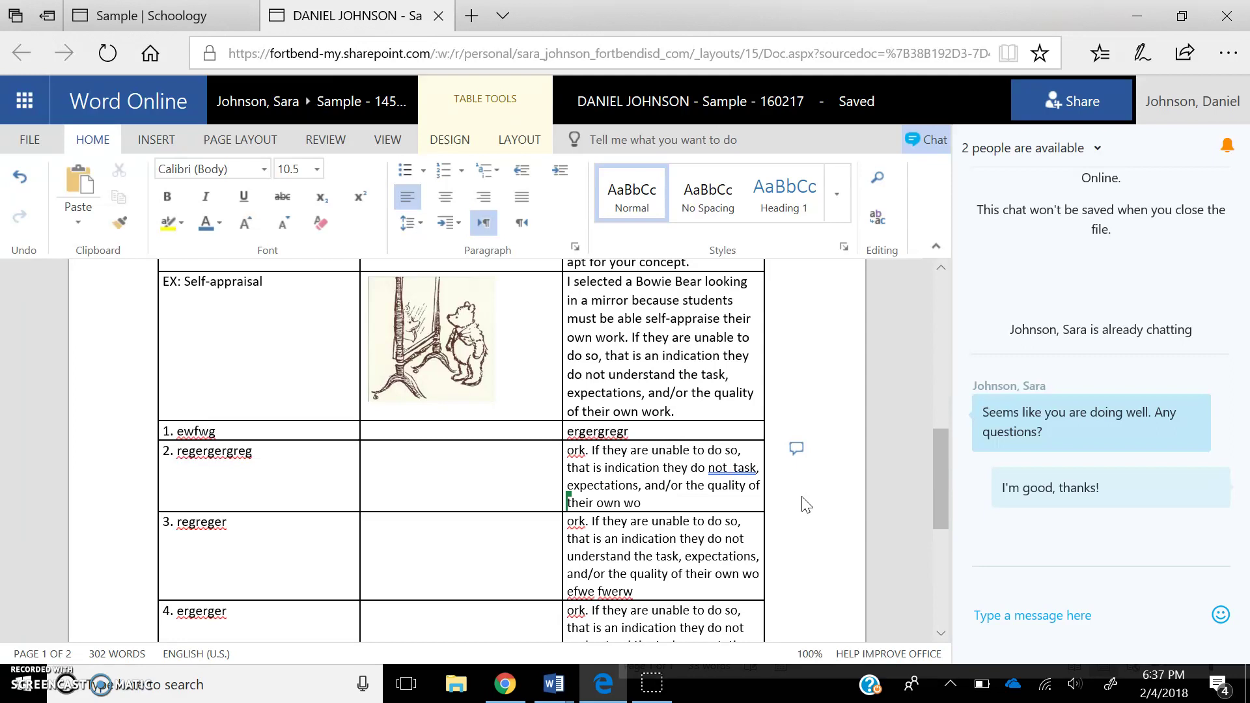
left_click(797, 449)
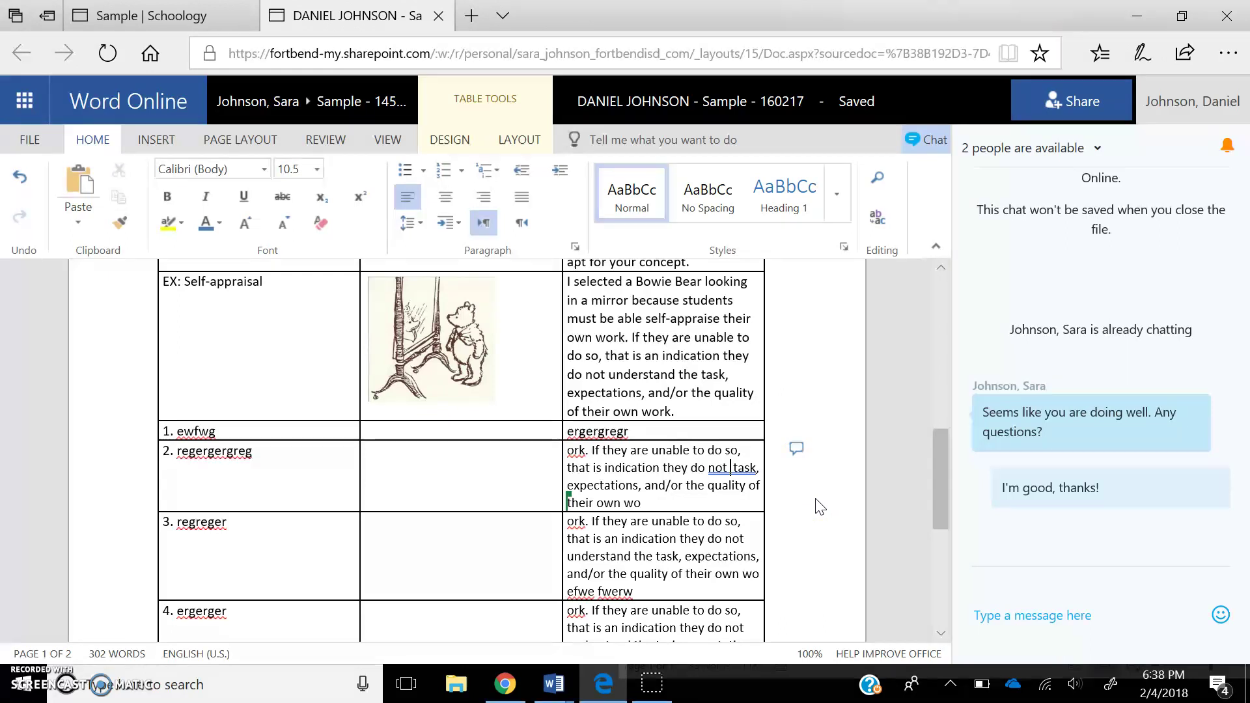
left_click(1227, 147)
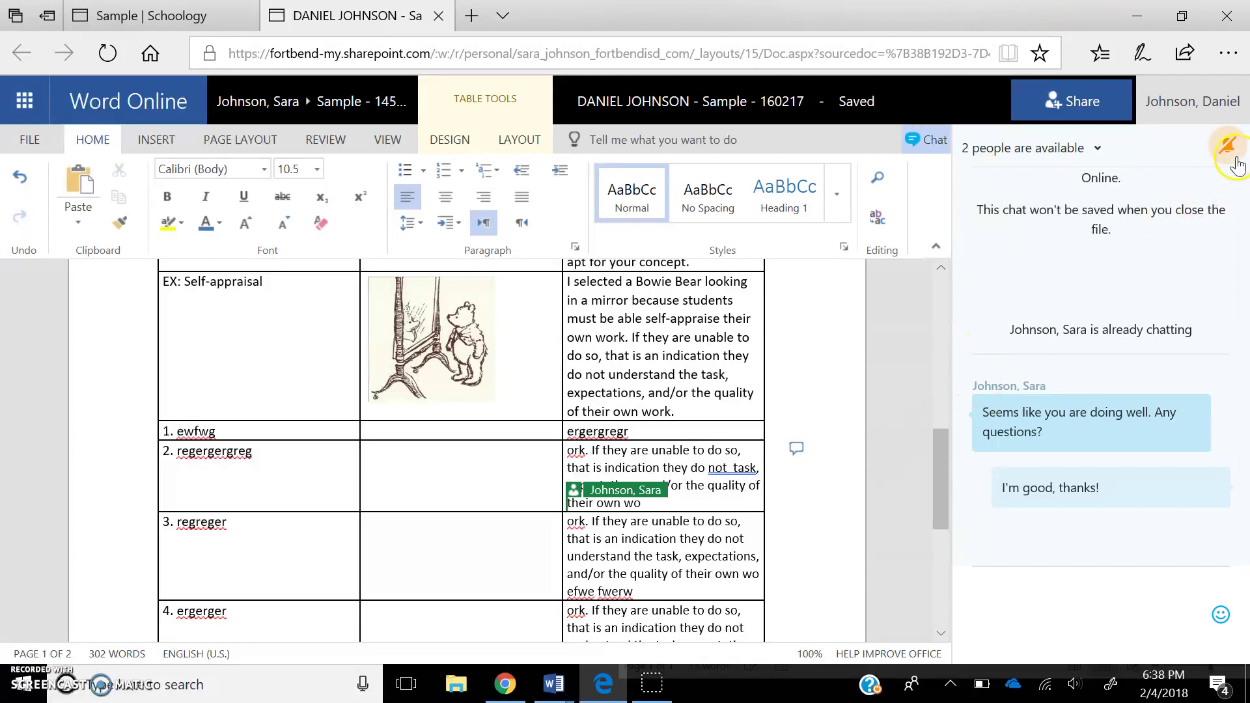
left_click(739, 561)
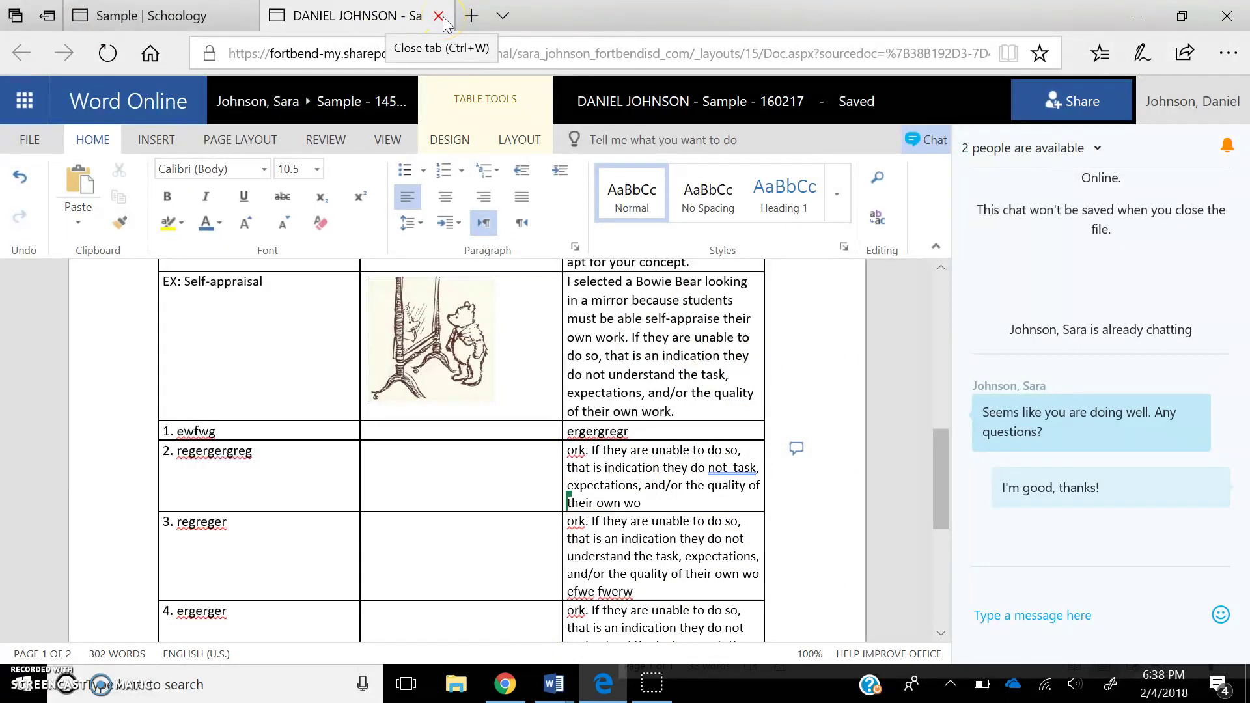
- Close the Word Online tab in Chrome, then the Word Online tab in Edge
left_click(505, 683)
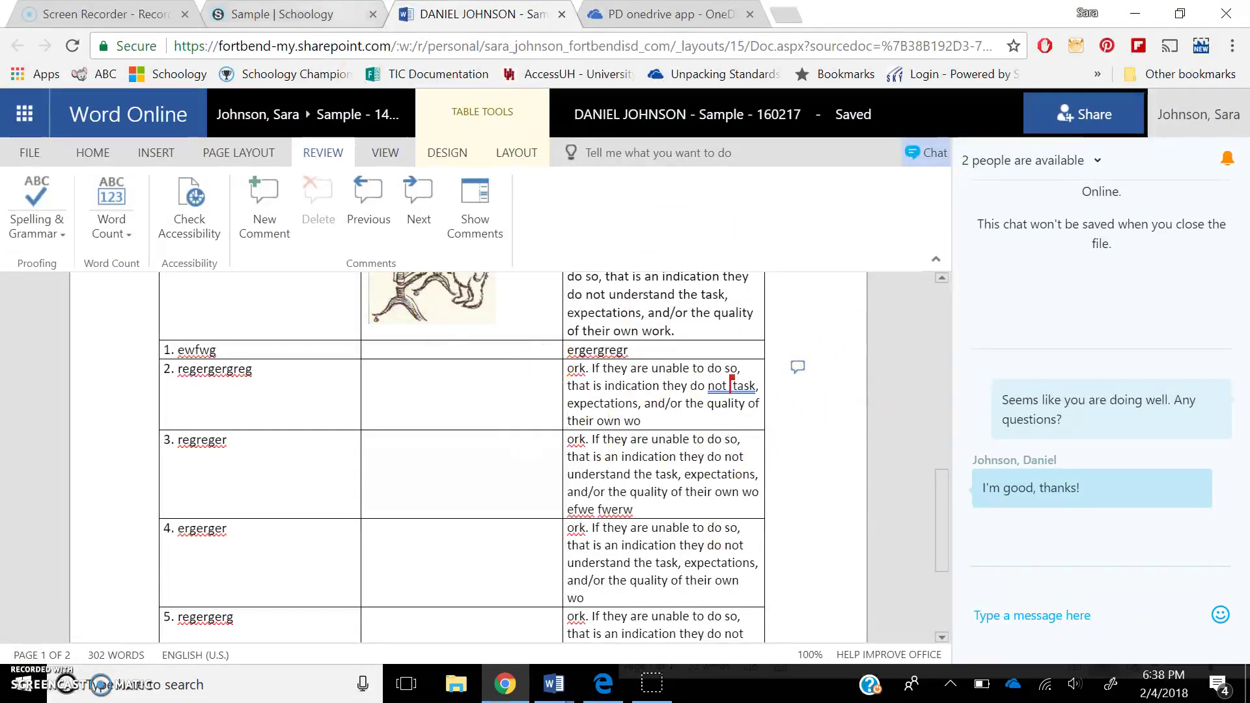
left_click(561, 13)
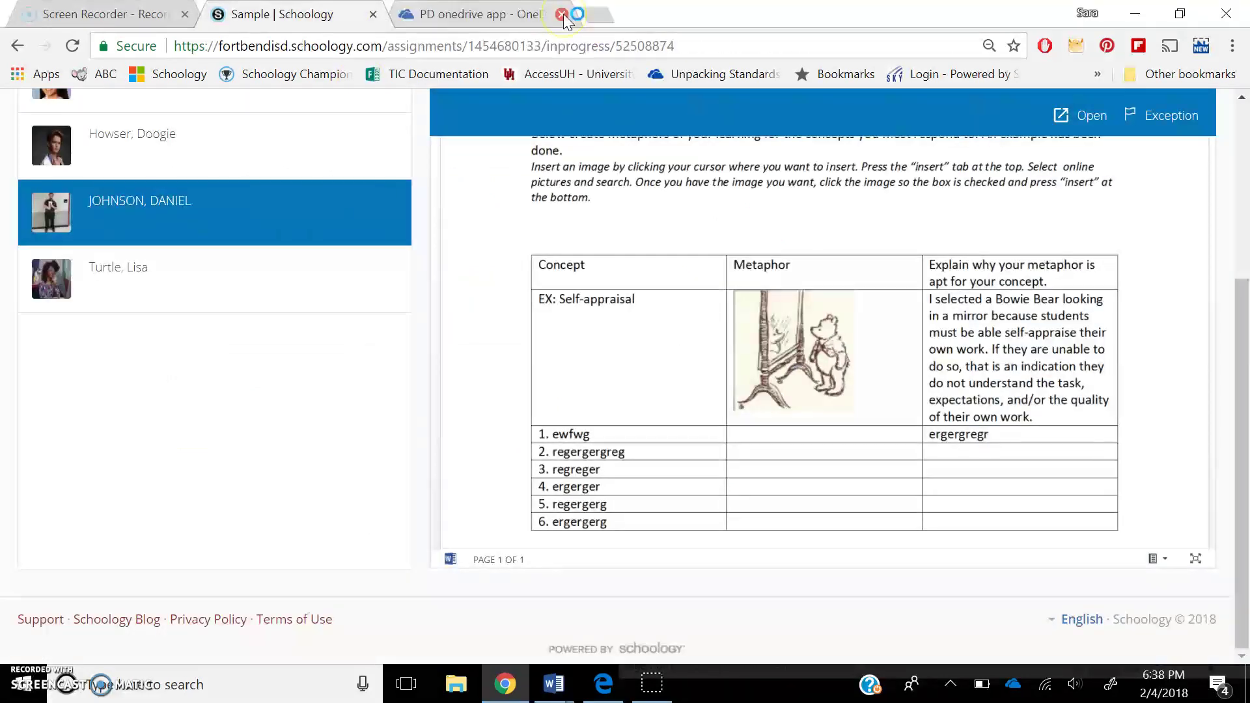
left_click(603, 683)
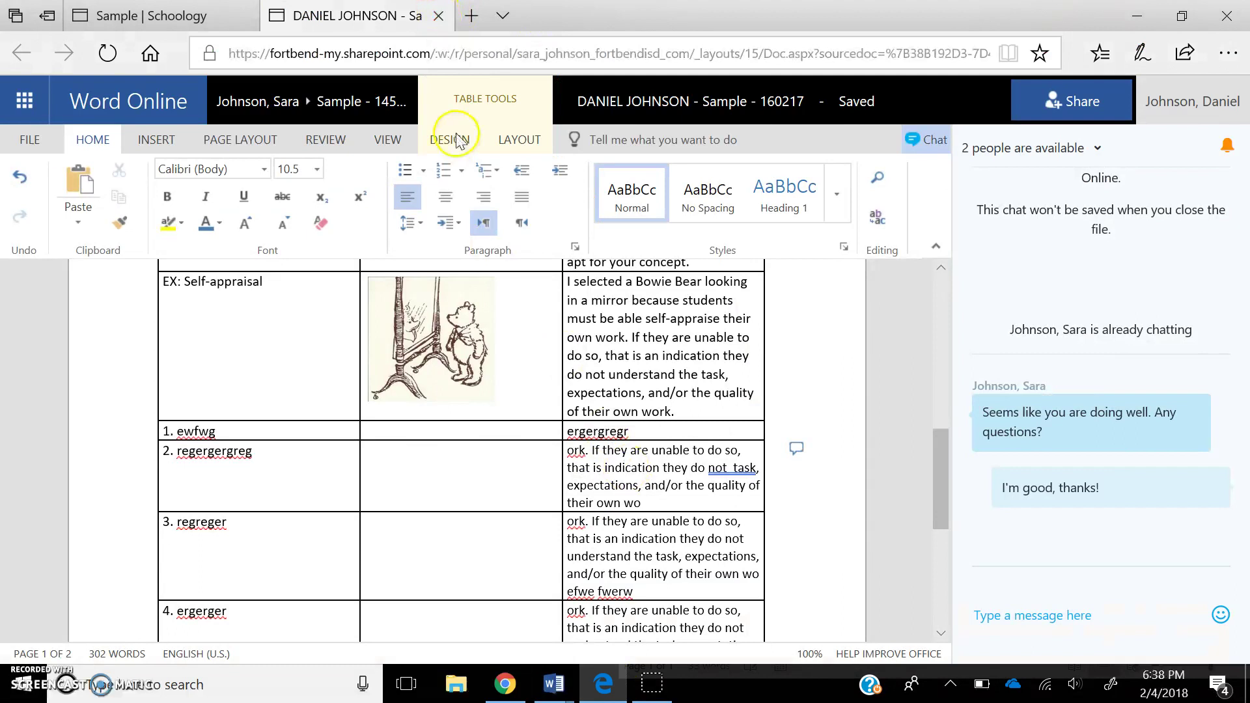
left_click(440, 15)
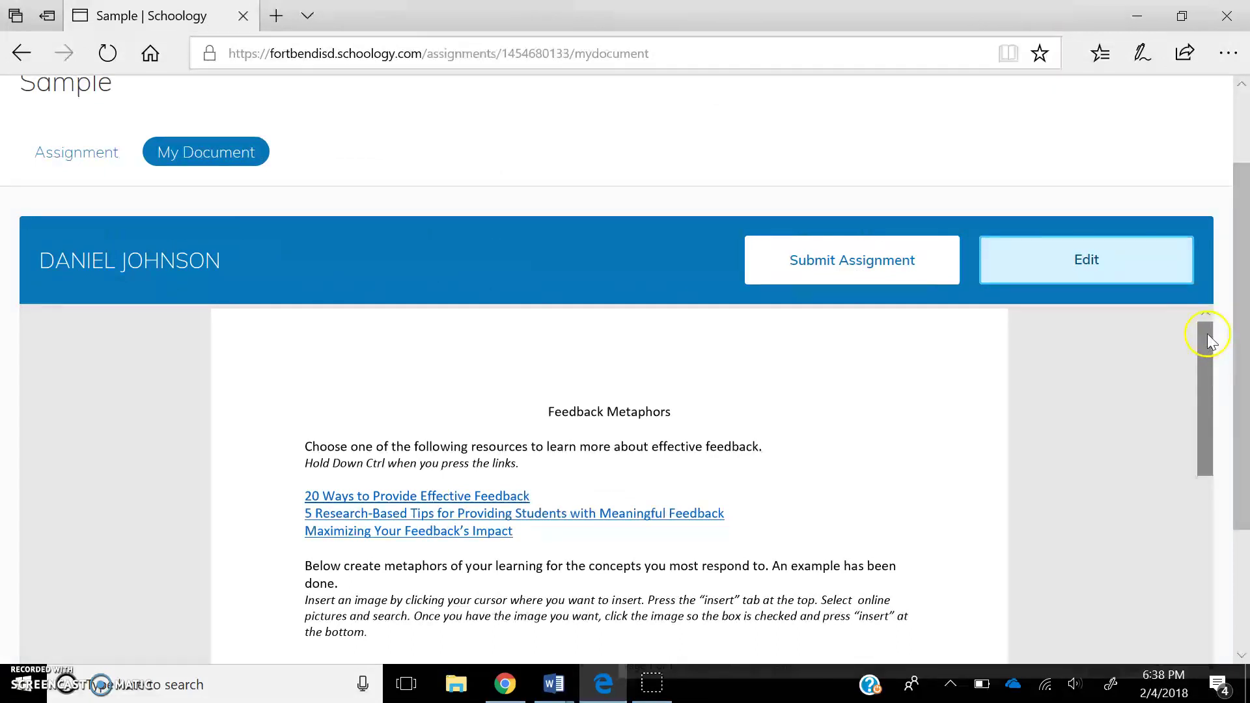
- Go back to Materials, open Sample, and preview the updated document on the My Document tab
scroll(1244, 286, "up", 1)
left_click_drag(1243, 287, 1227, 254)
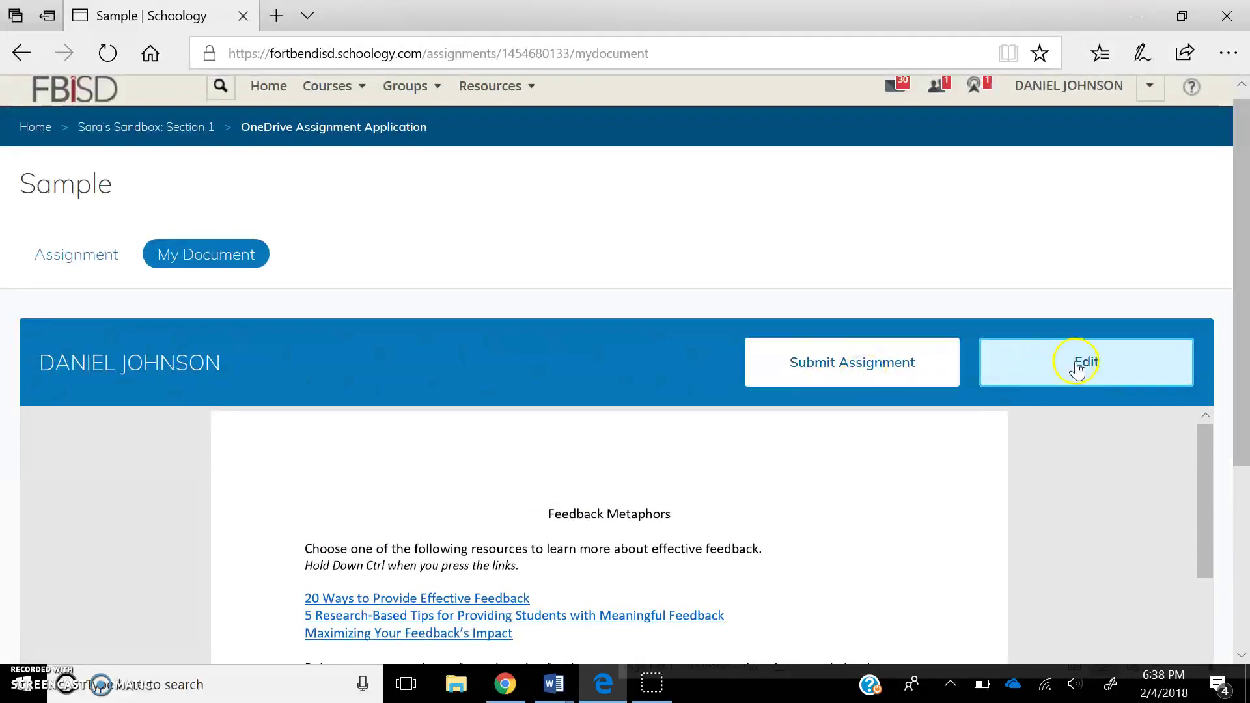
left_click(18, 58)
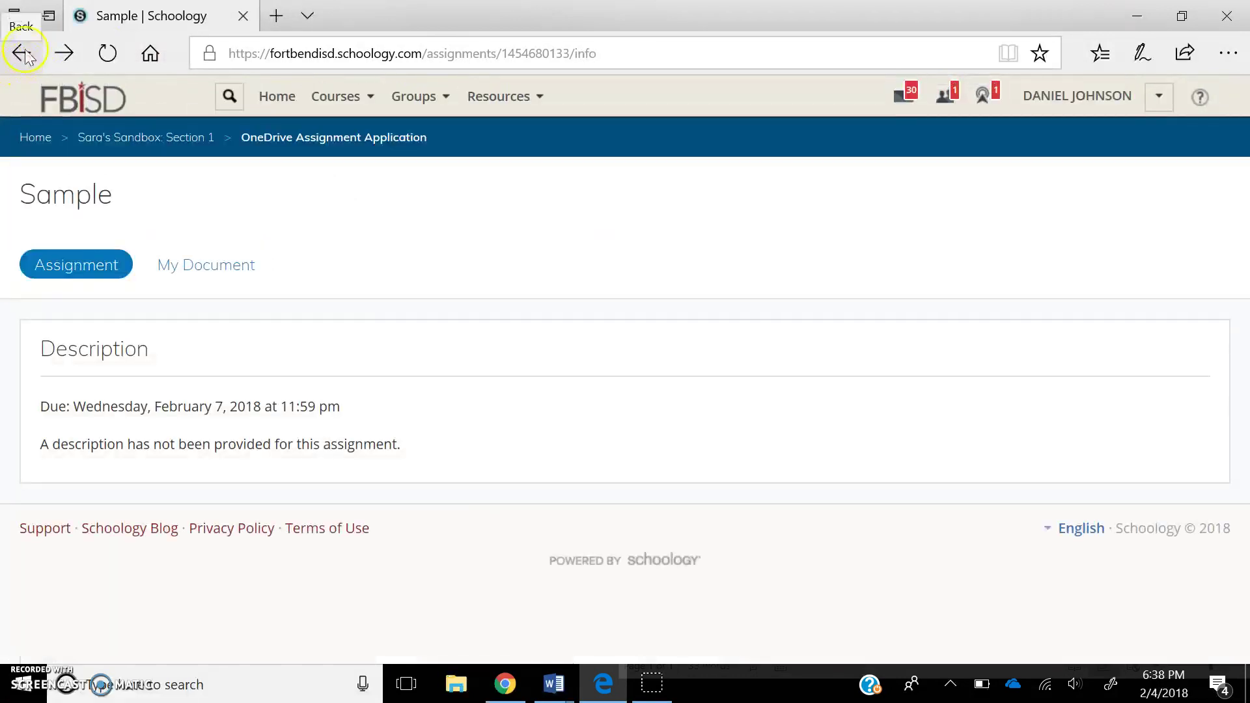
left_click(24, 55)
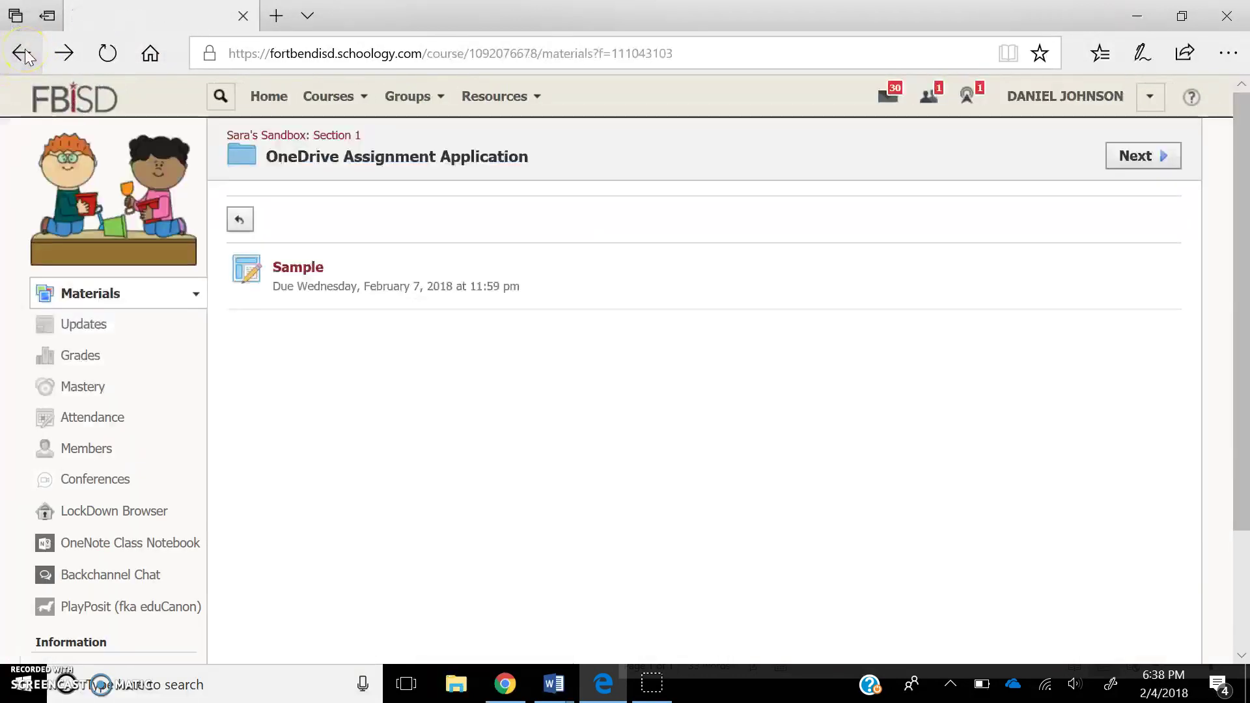
left_click(296, 273)
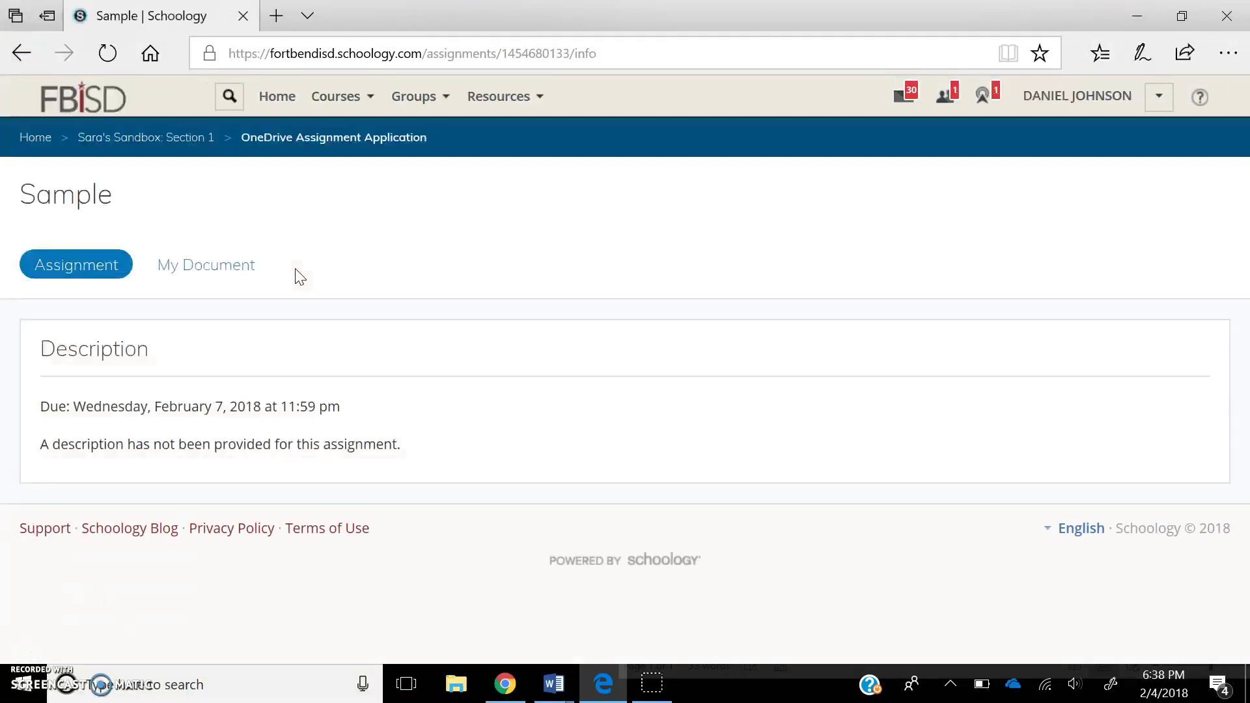
left_click(212, 277)
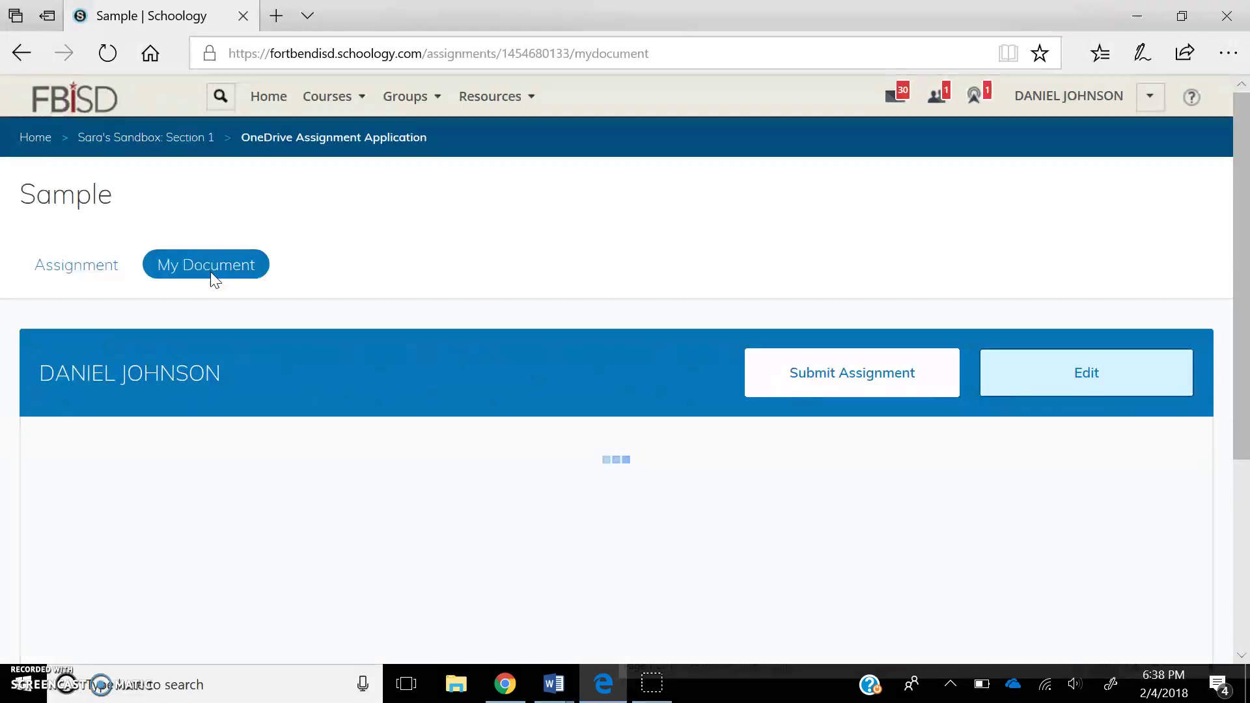
left_click_drag(1239, 154, 1216, 362)
mouse_move(1204, 187)
left_mouse_down()
mouse_move(1195, 276)
mouse_move(1203, 203)
left_mouse_up()
scroll(1232, 234, "up", 5)
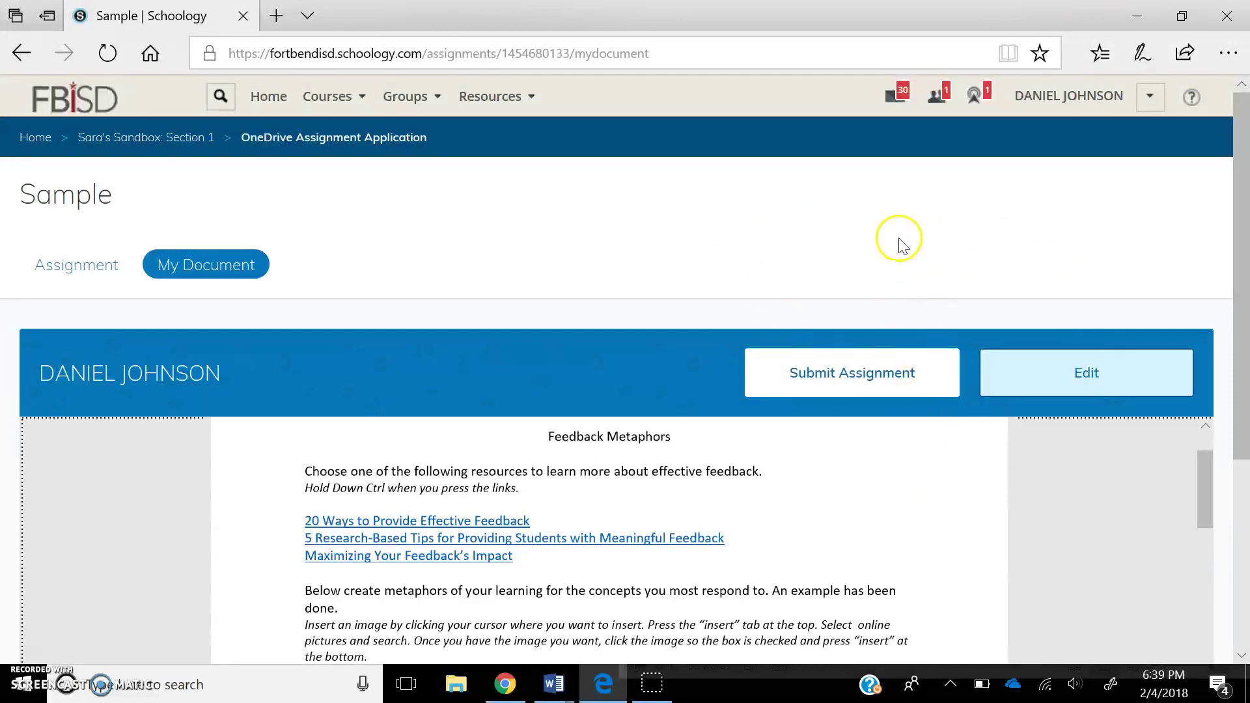
- Submit the Sample assignment with 'Yes, submit', then close the Submitted! confirmation
left_click(853, 384)
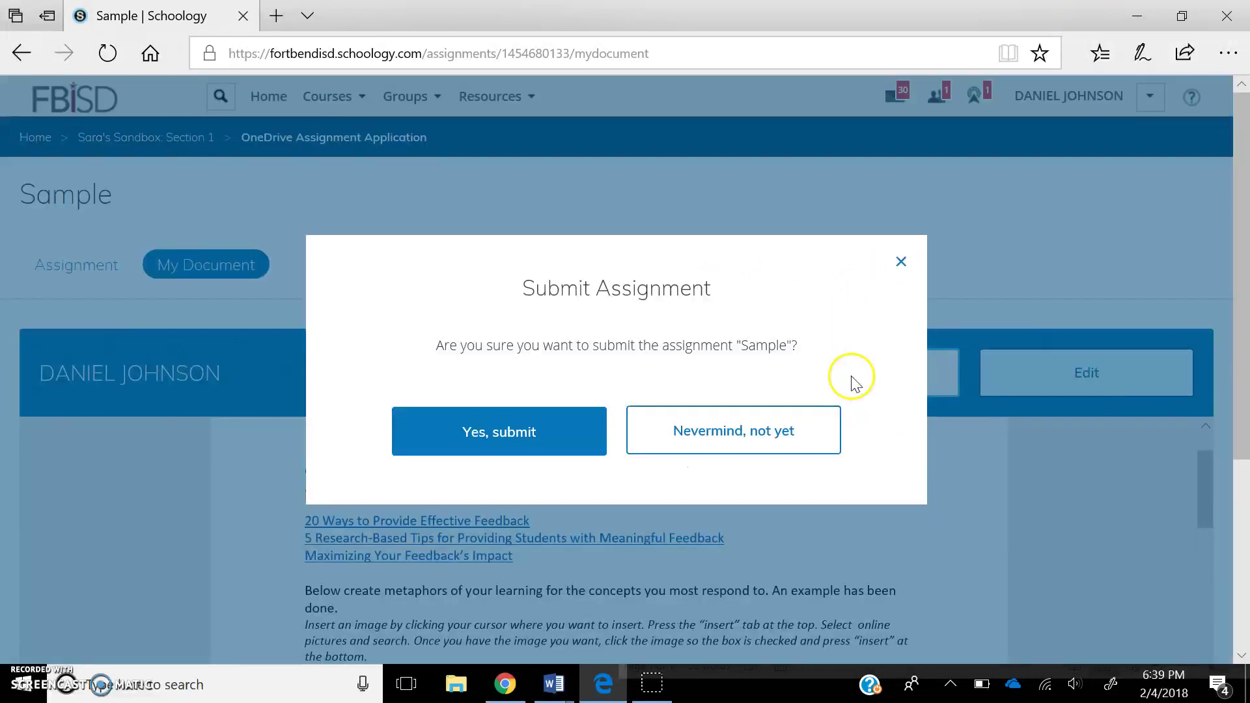
left_click(541, 460)
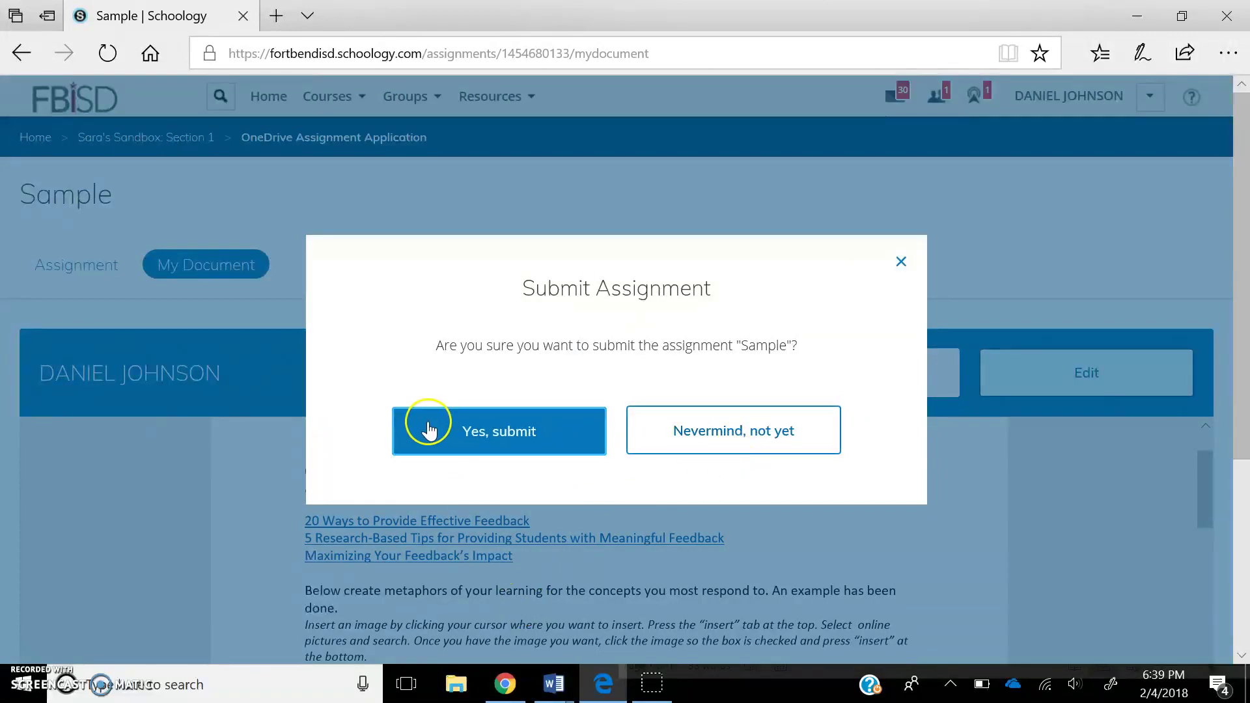
left_click(464, 442)
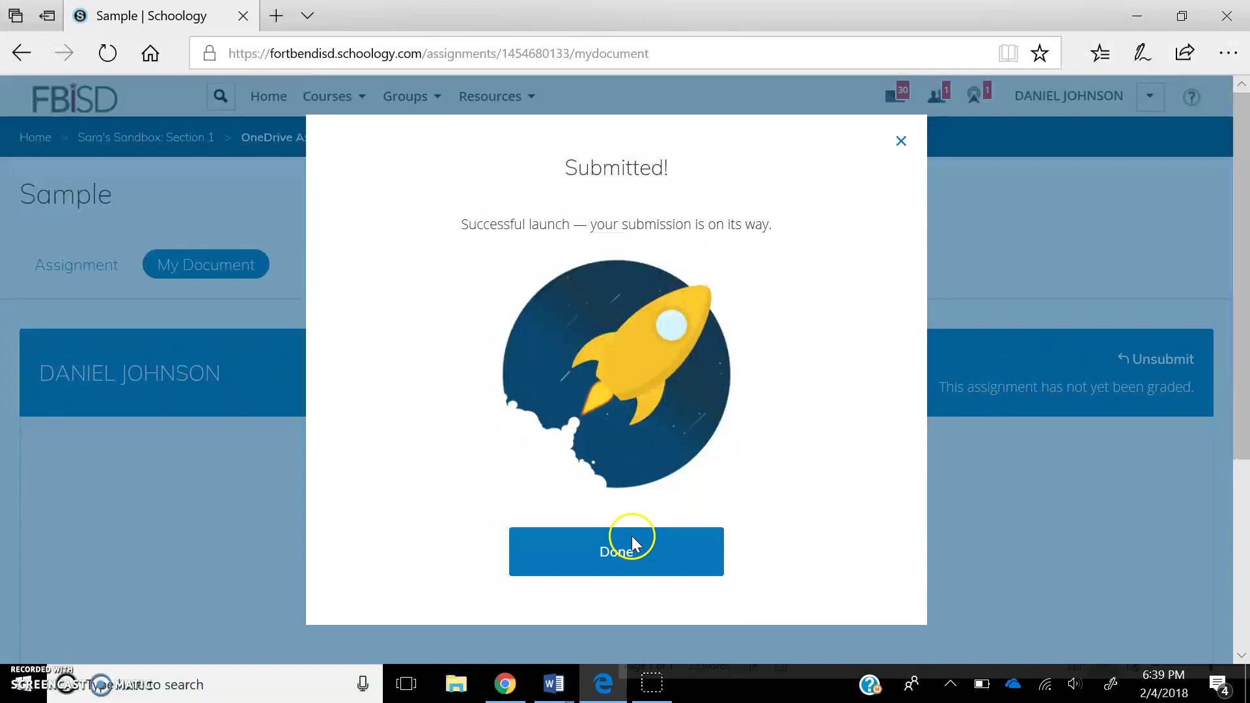
left_click(630, 548)
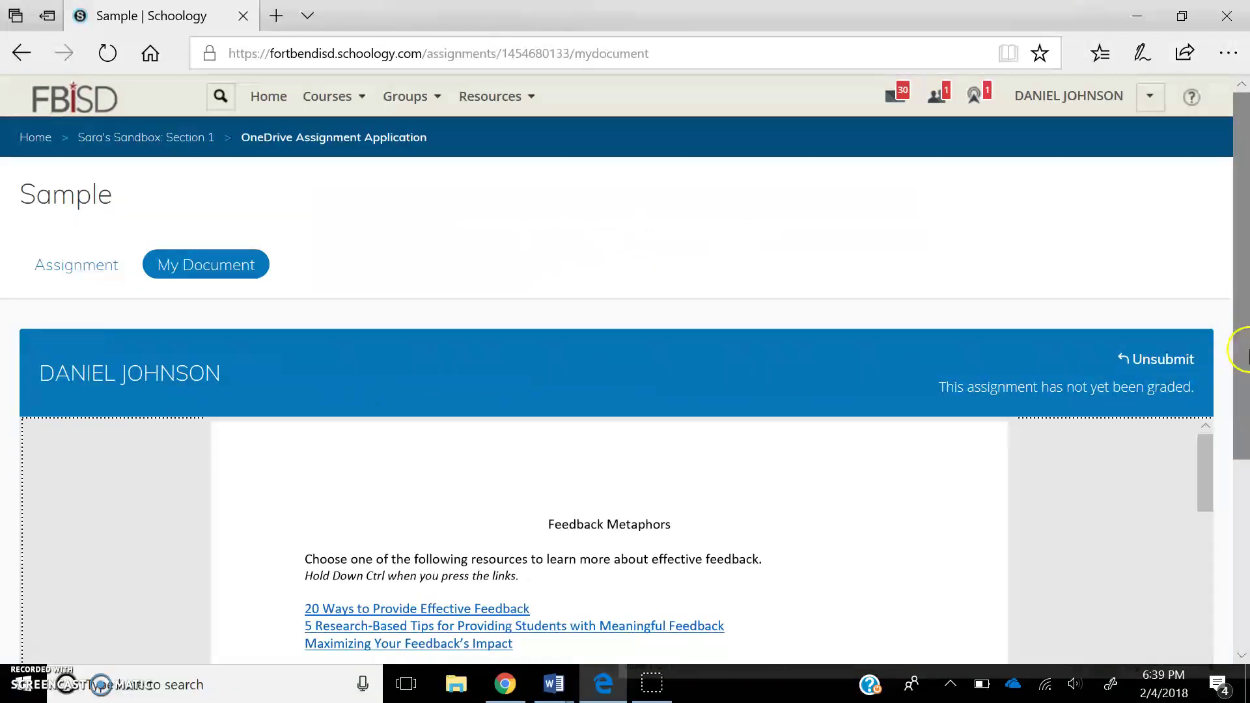
scroll(1240, 456, "down", 4)
scroll(1243, 507, "up", 1)
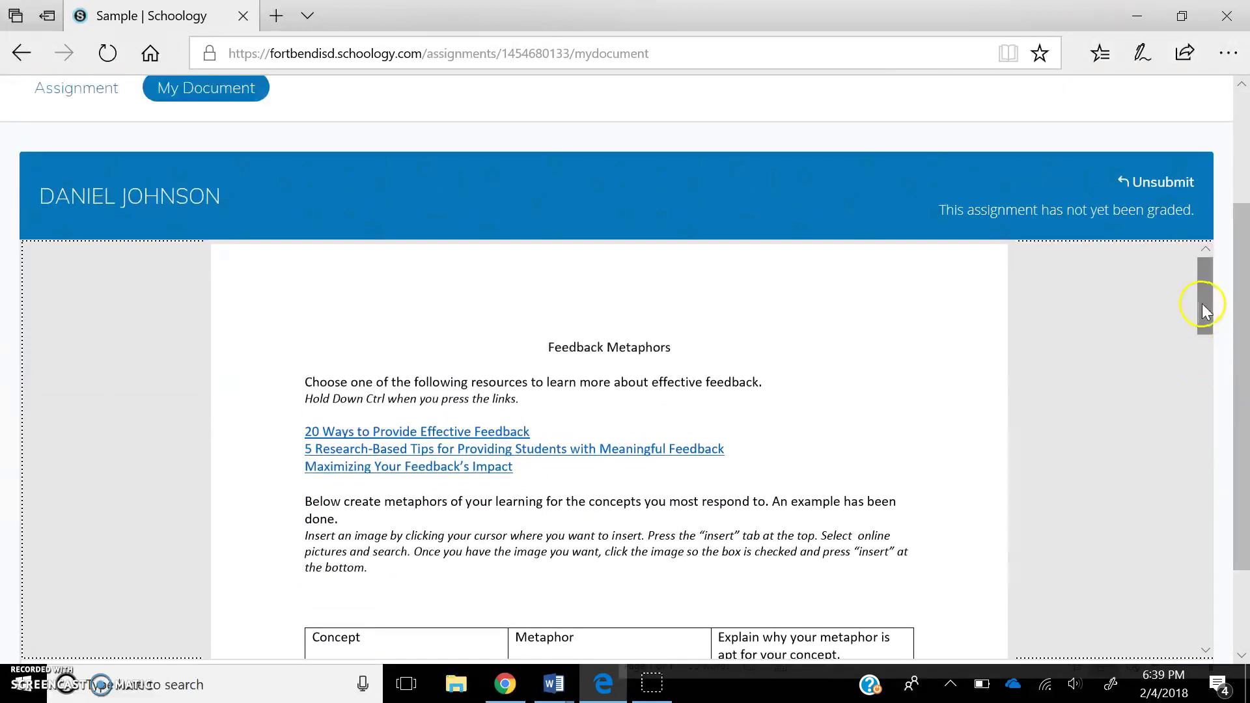
left_click_drag(1201, 303, 1247, 221)
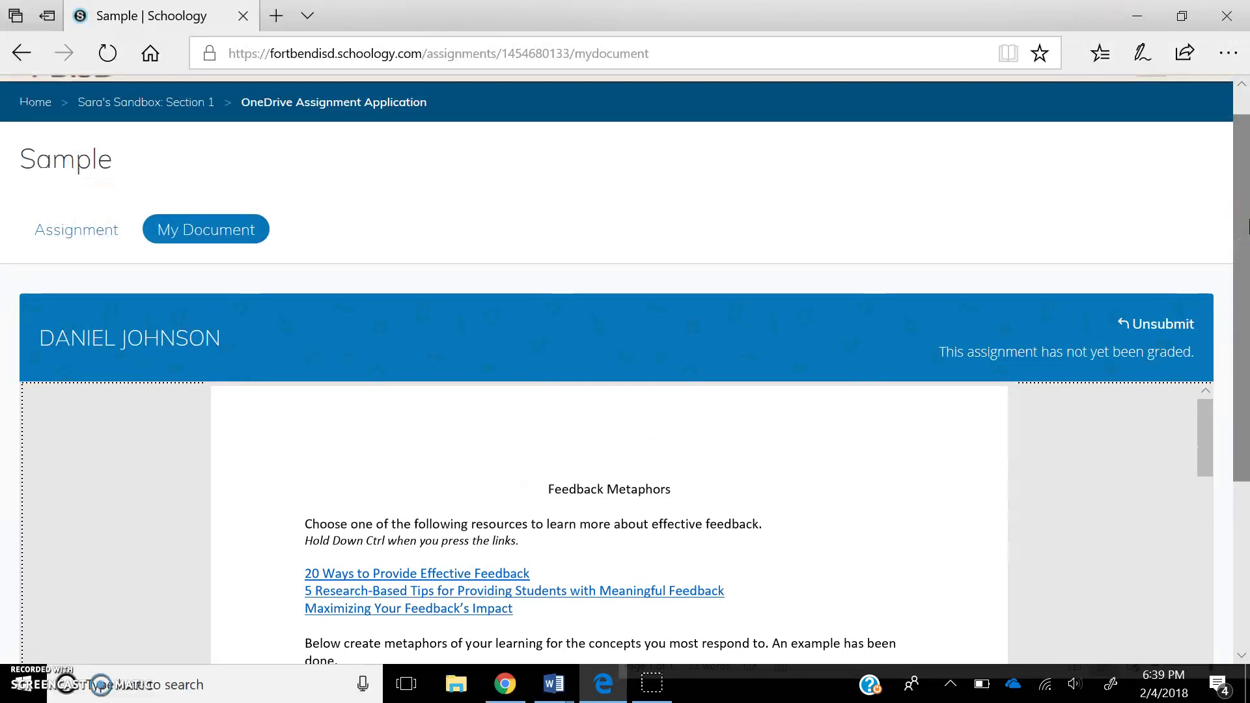
left_click(1163, 325)
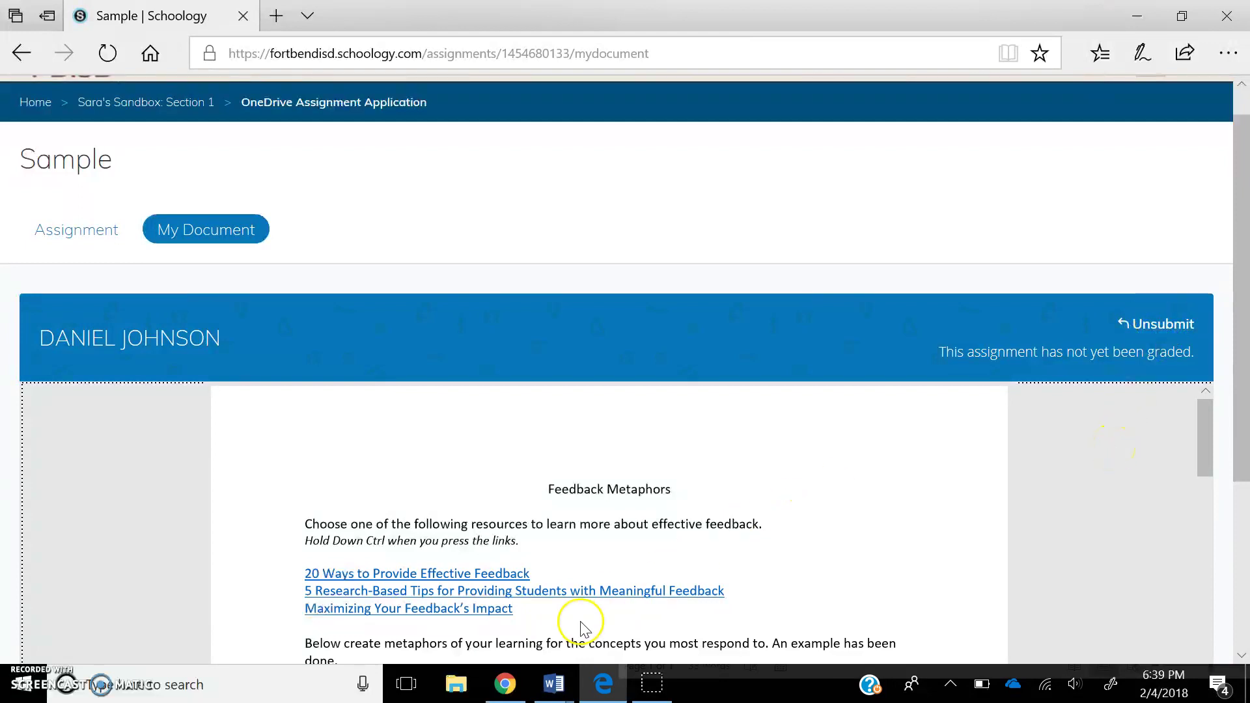
- Reload Schoology's teacher page in Chrome and show the Submissions list for Sample
left_click(500, 690)
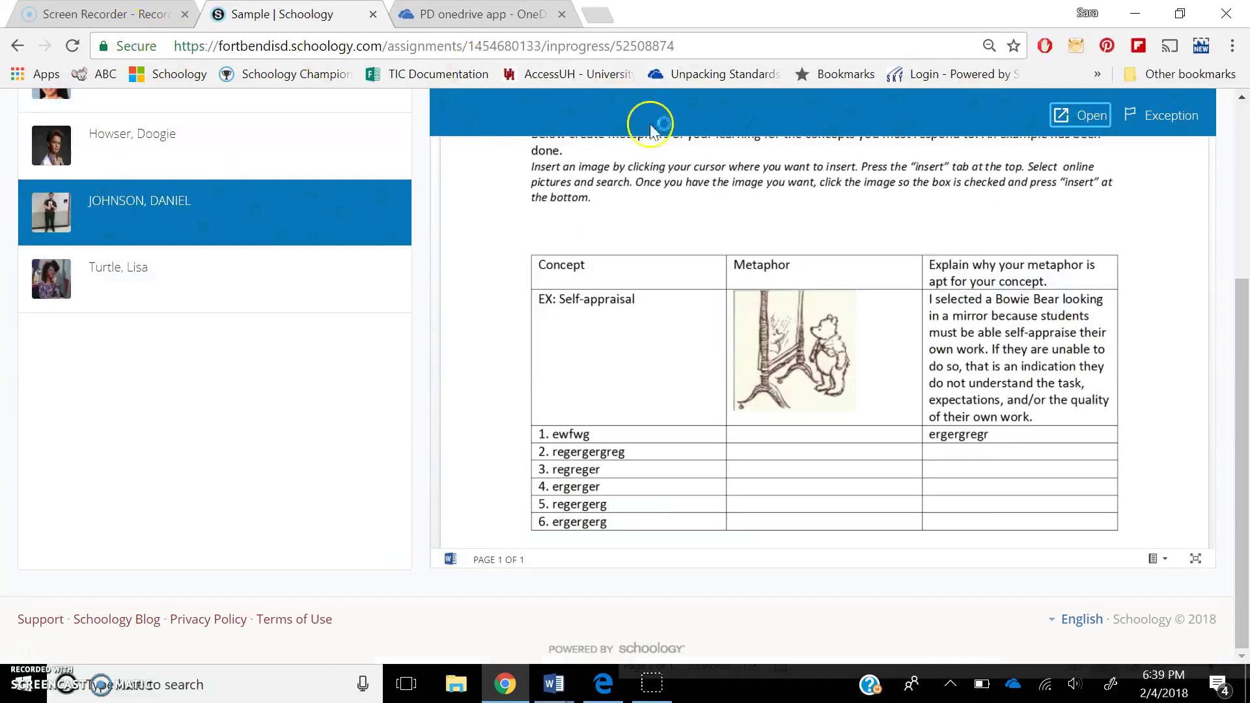
scroll(1240, 194, "up", 5)
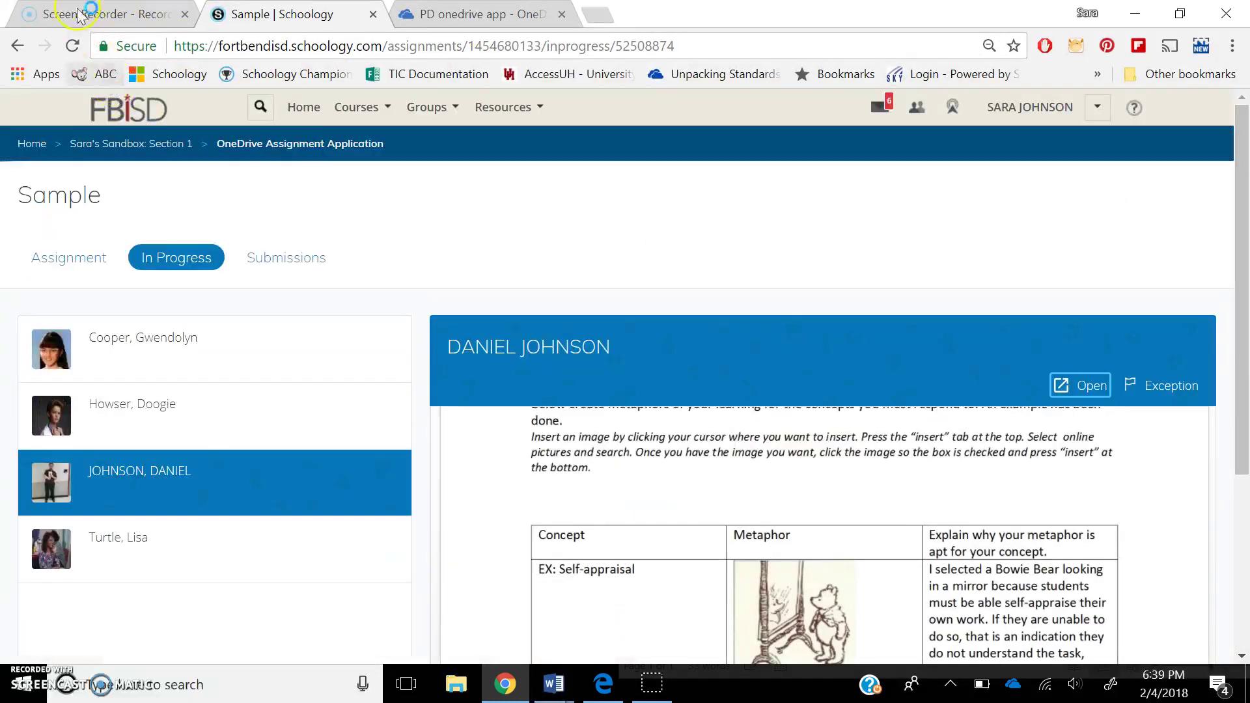
left_click(72, 46)
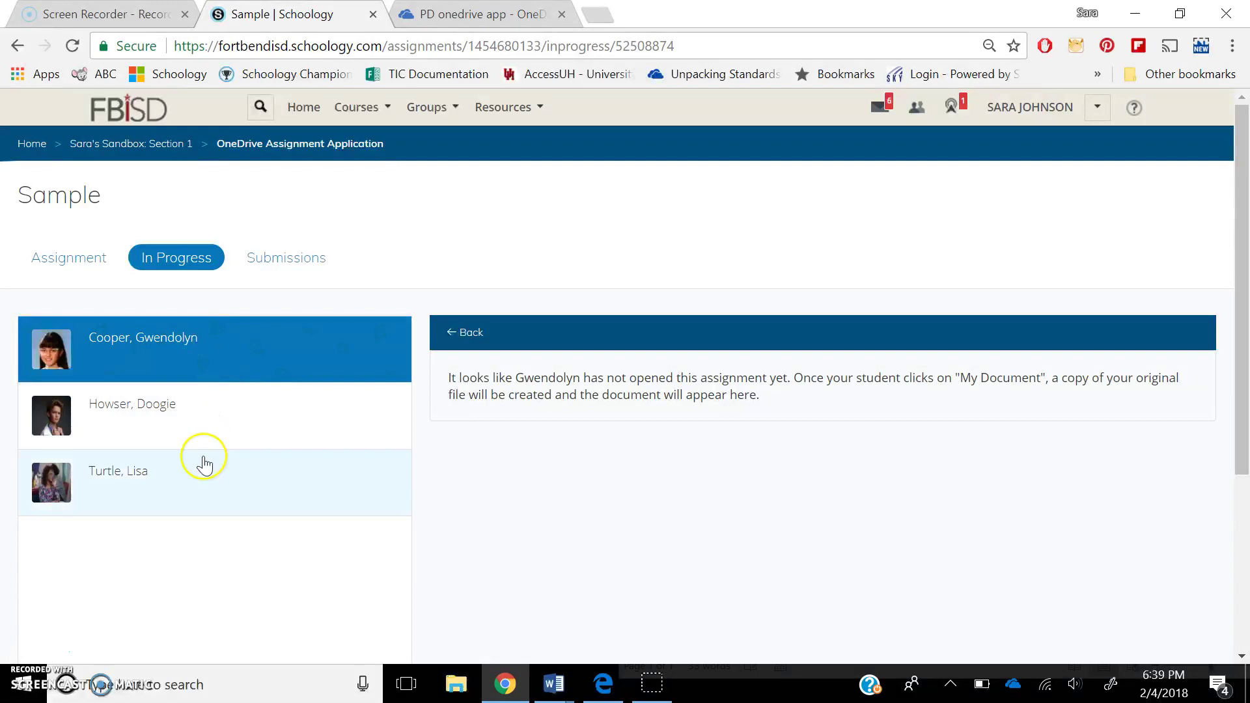
left_click(287, 267)
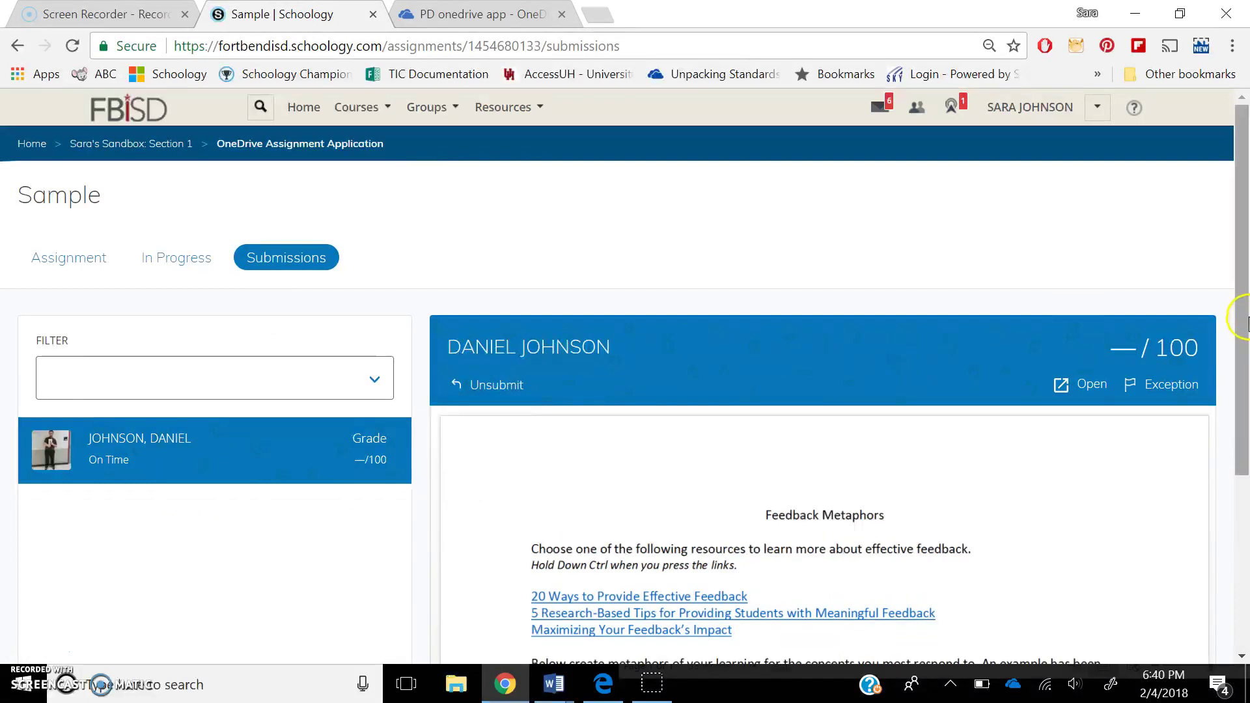
- Scroll through the student's submitted Feedback Metaphors document and bring up its grading form
left_click_drag(1240, 358, 1240, 495)
right_click(1139, 312)
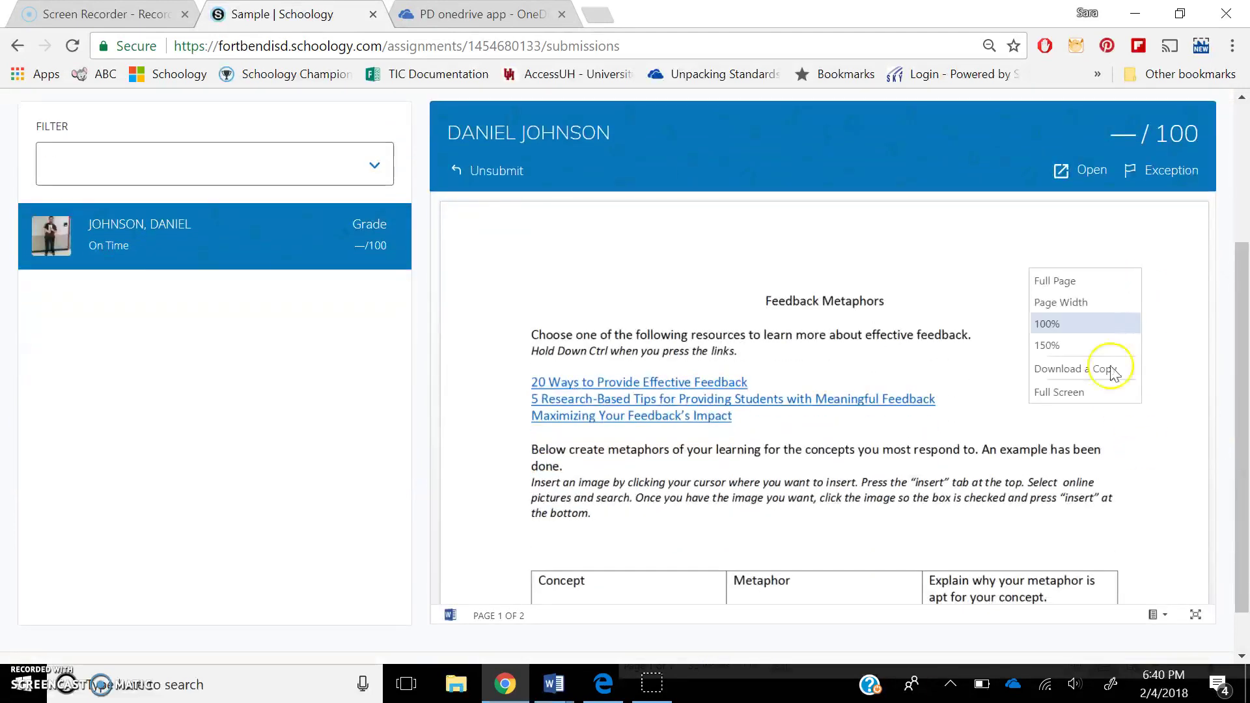
left_click(936, 526)
scroll(941, 528, "down", 4)
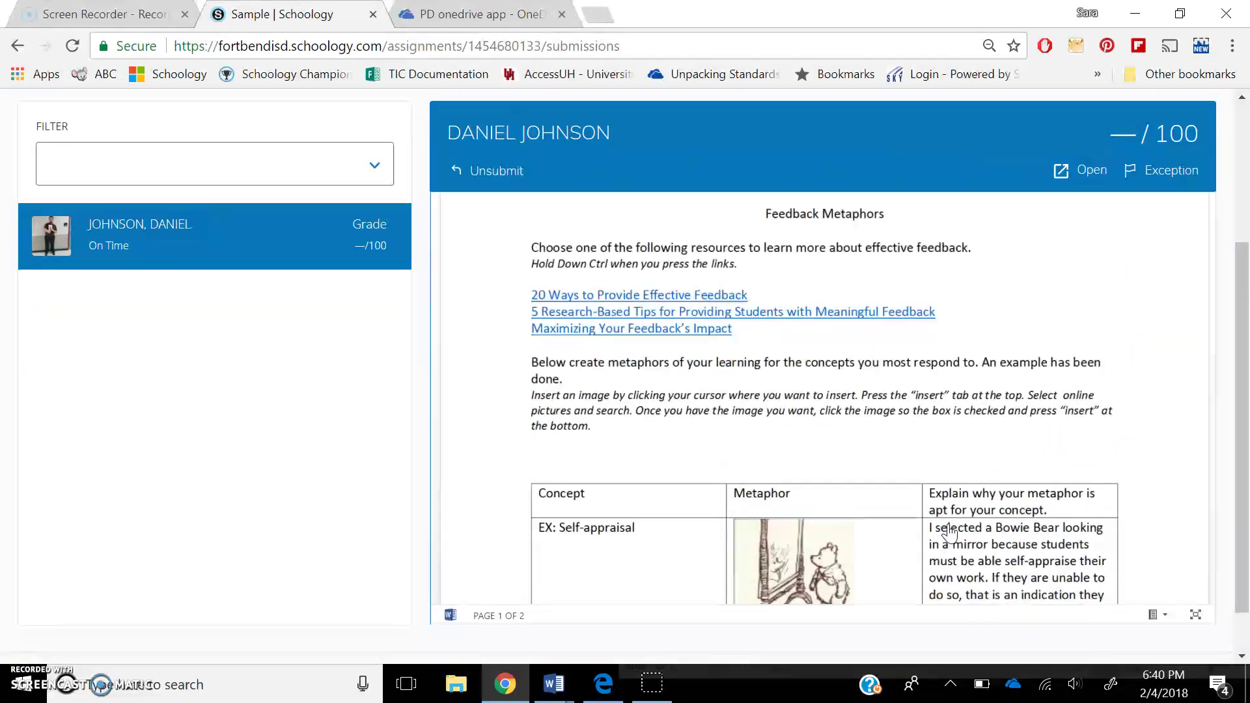
scroll(949, 532, "down", 6)
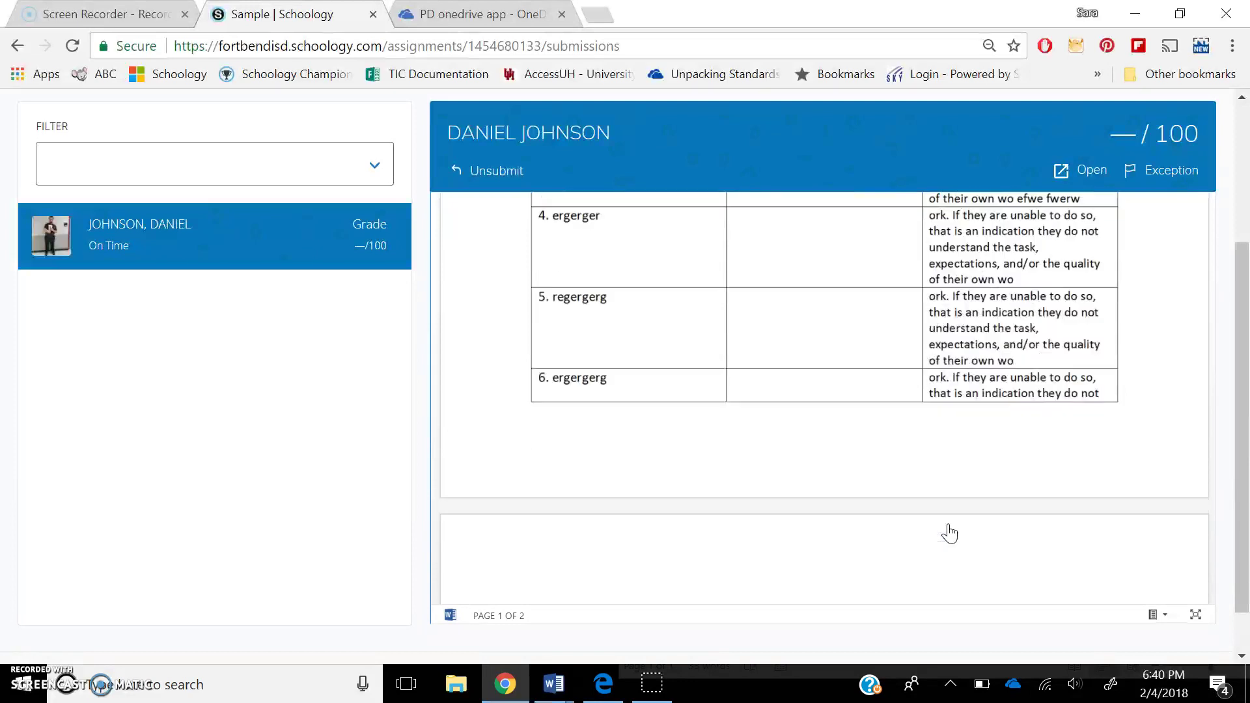
scroll(949, 533, "up", 10)
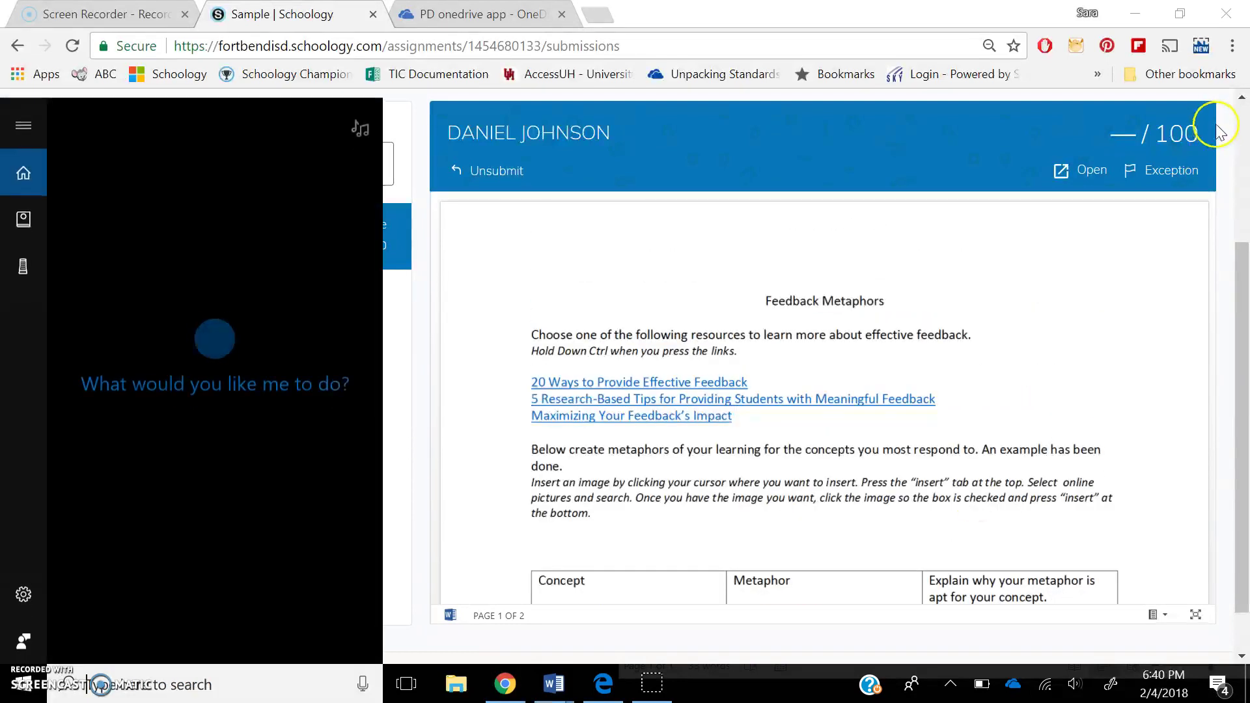
left_click(1100, 297)
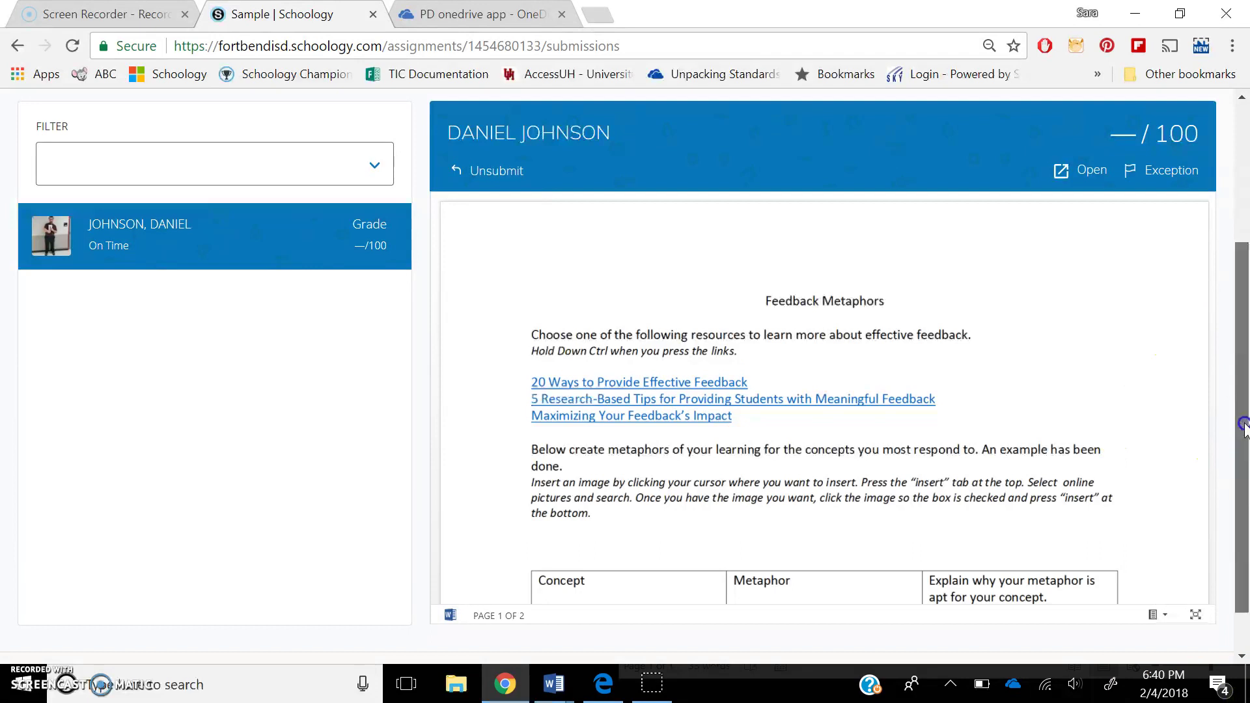
left_click_drag(1241, 423, 1241, 346)
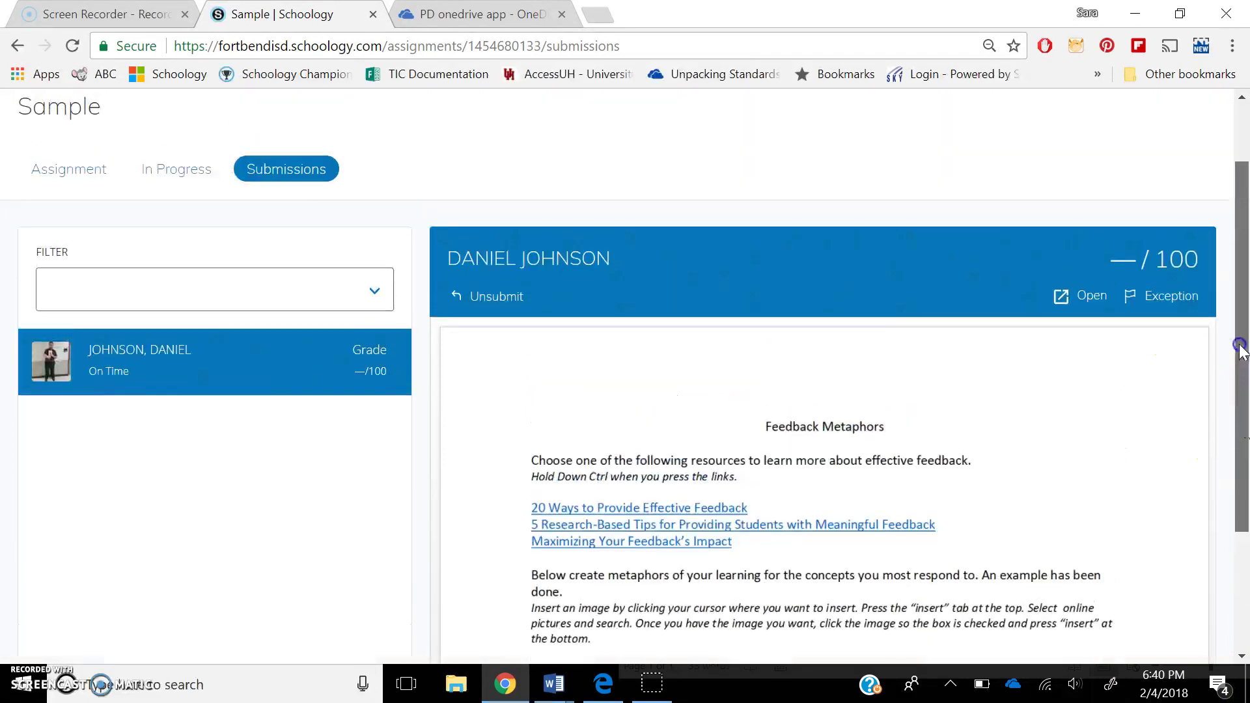
left_click(1124, 260)
- Save a 90 / 100 grade with the shared comment 'Number 4 really needed a bit more detail to be clear.'
left_click(375, 269)
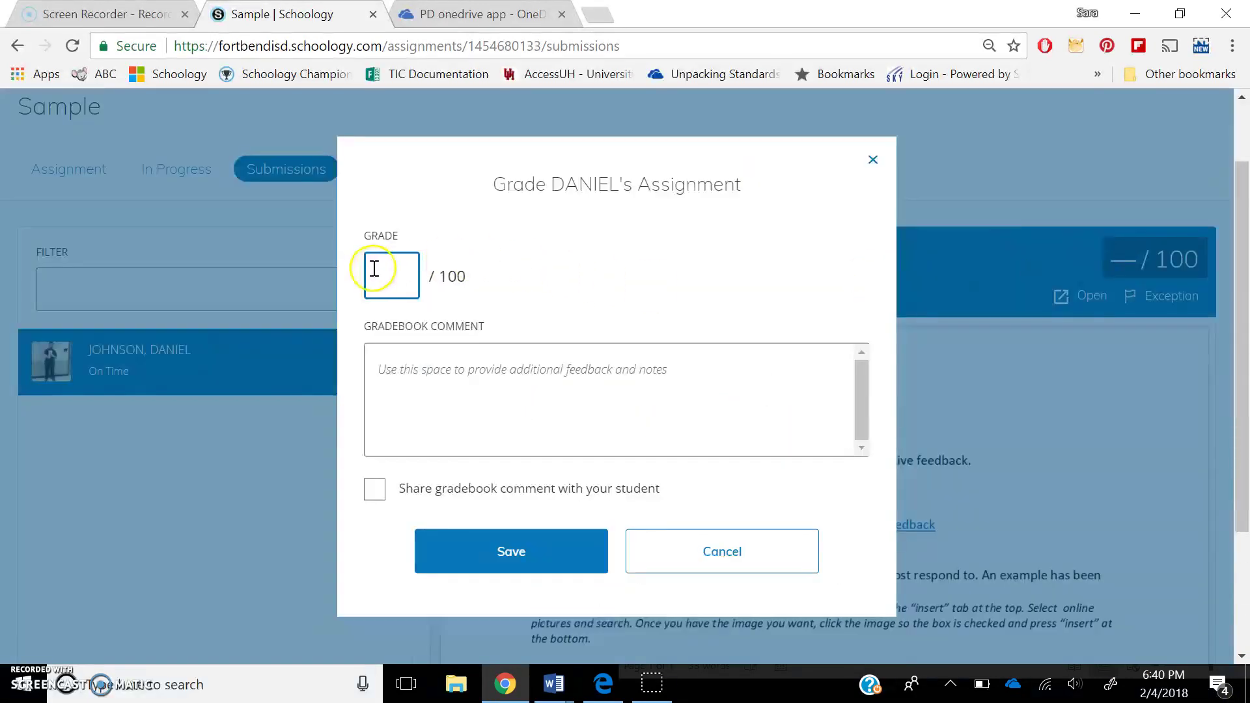
left_click(469, 370)
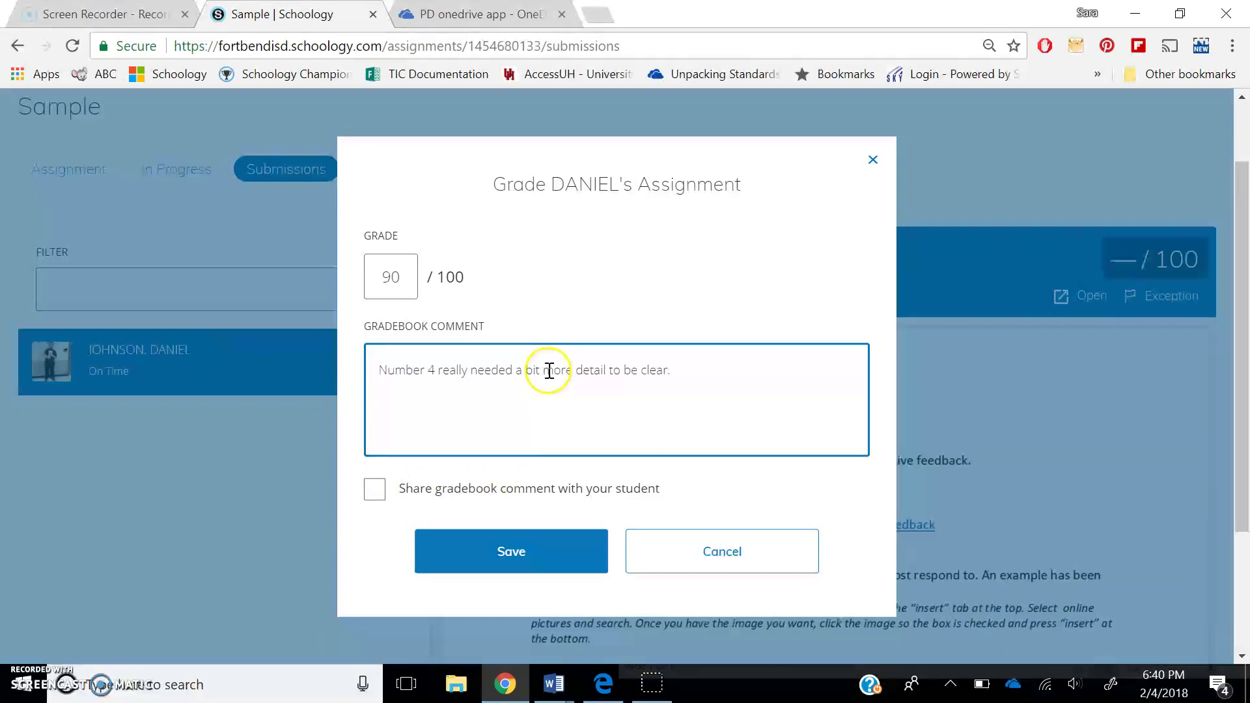
left_click(373, 495)
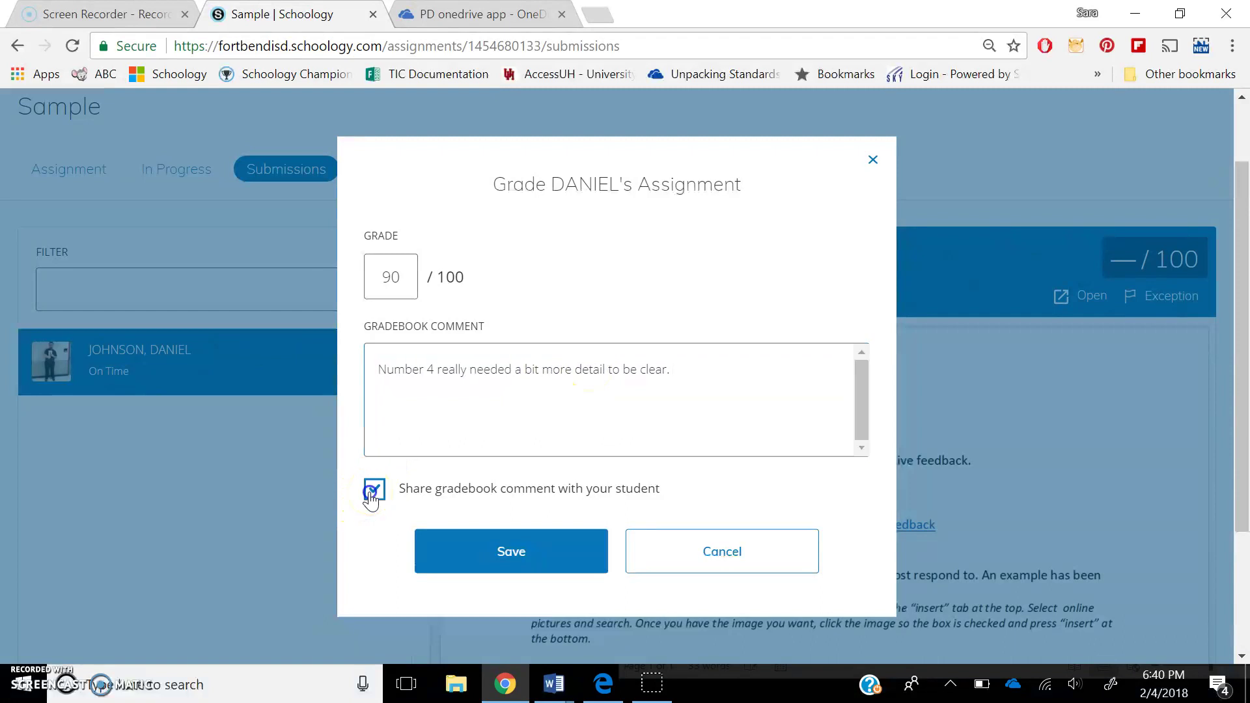
left_click(517, 553)
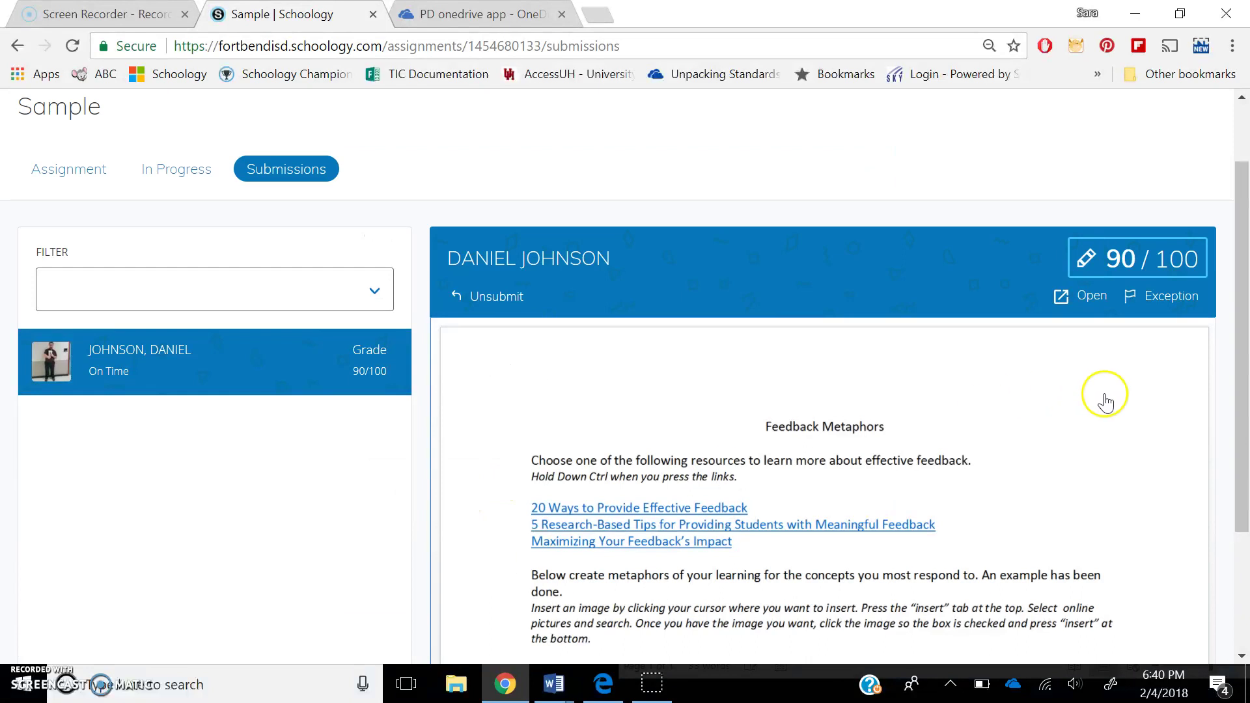
- In Edge, move from the assignment to the student's course Grades page and scroll to Sample's 90 / 100 row
left_click(603, 683)
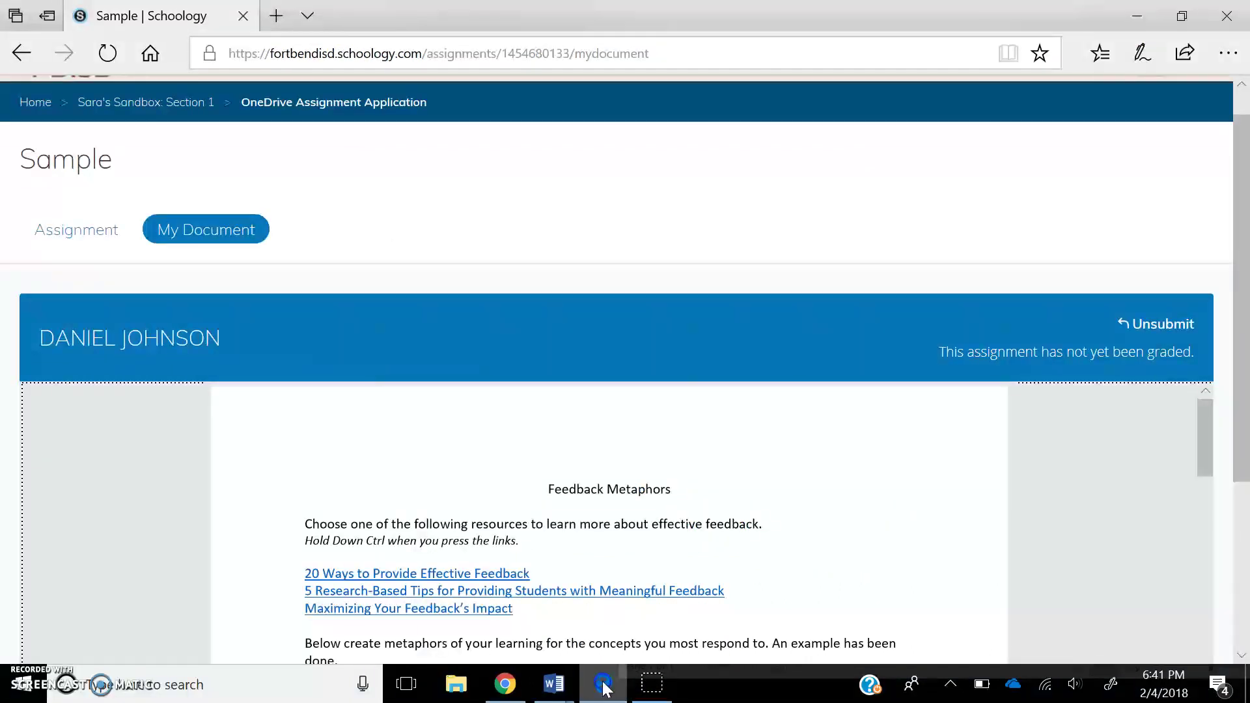
left_click(21, 53)
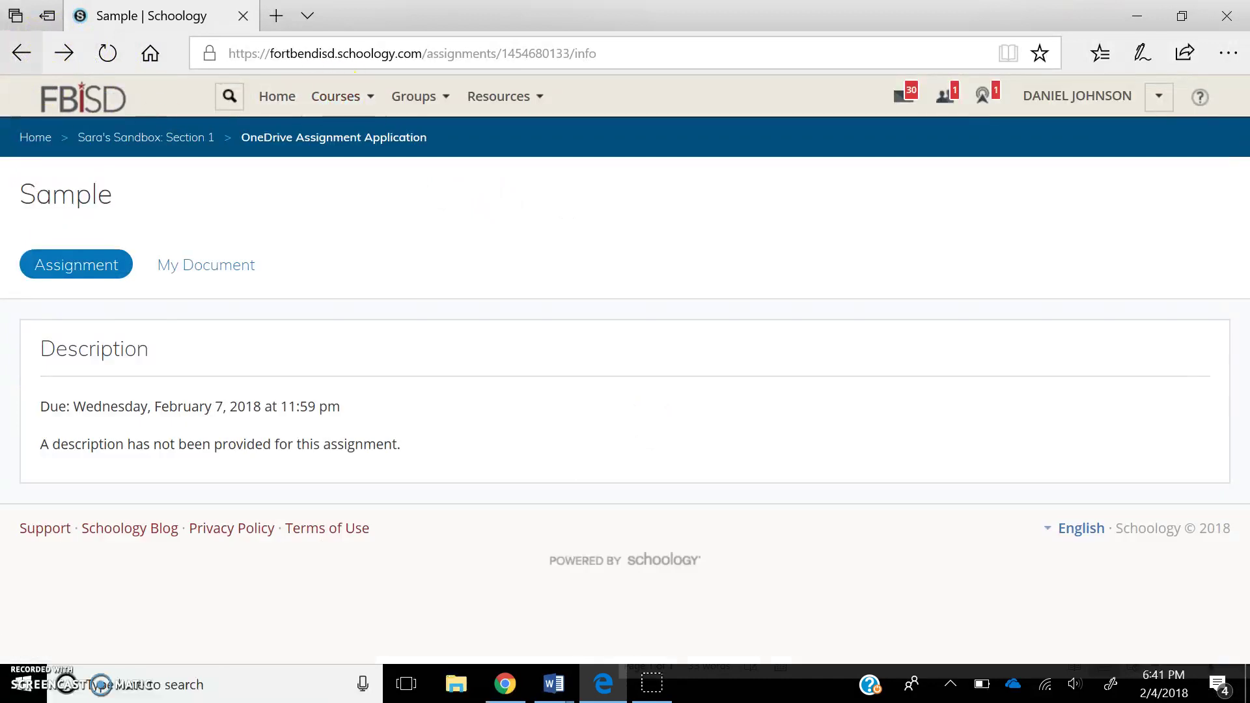
left_click(29, 55)
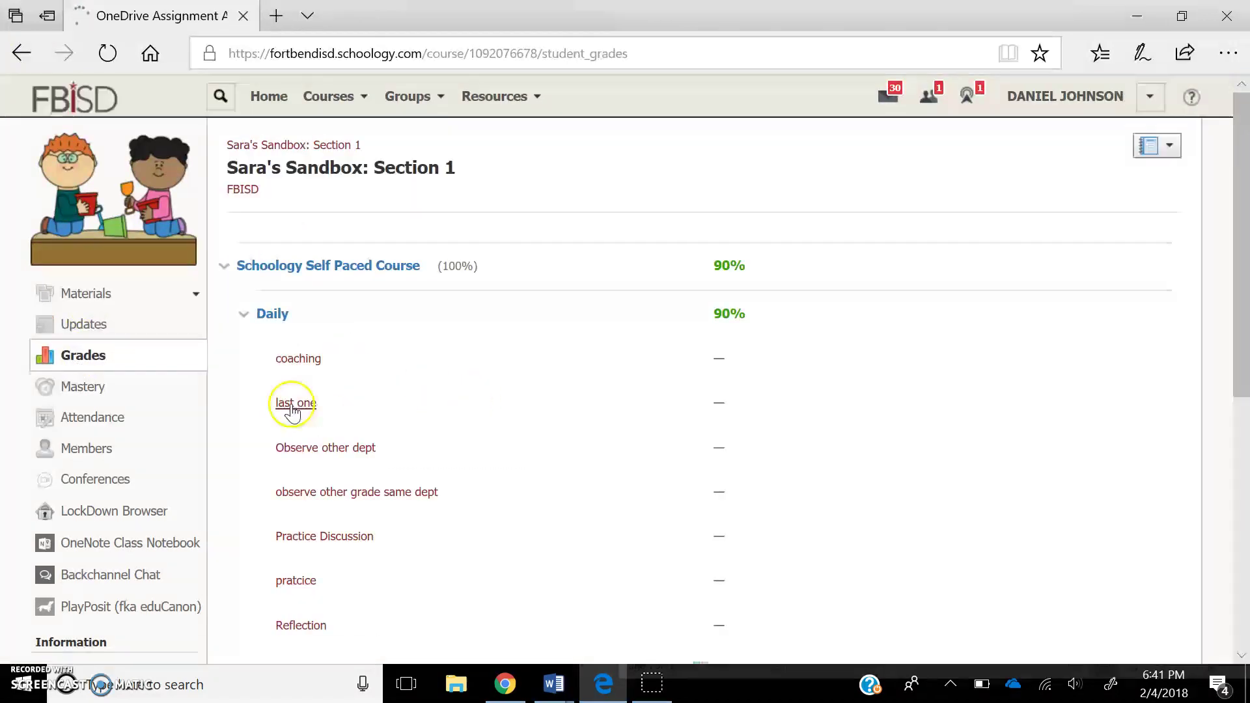
left_click_drag(1243, 241, 1235, 467)
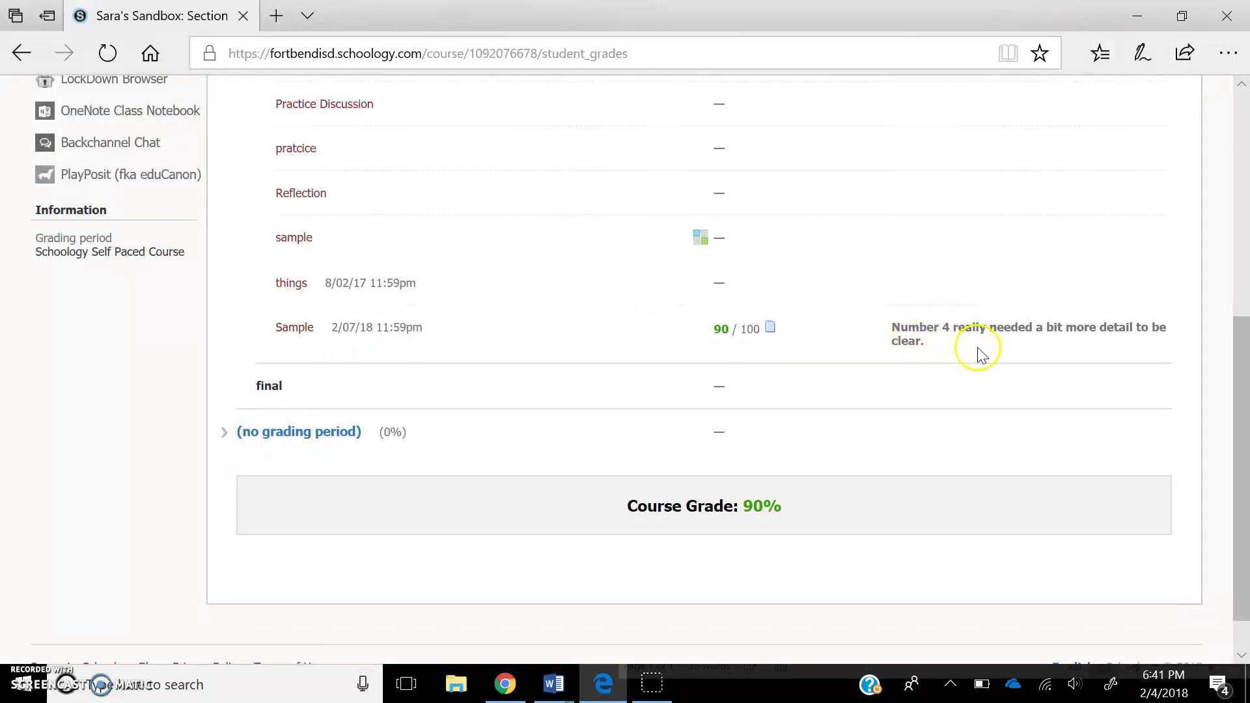
left_click_drag(1239, 362, 1207, 373)
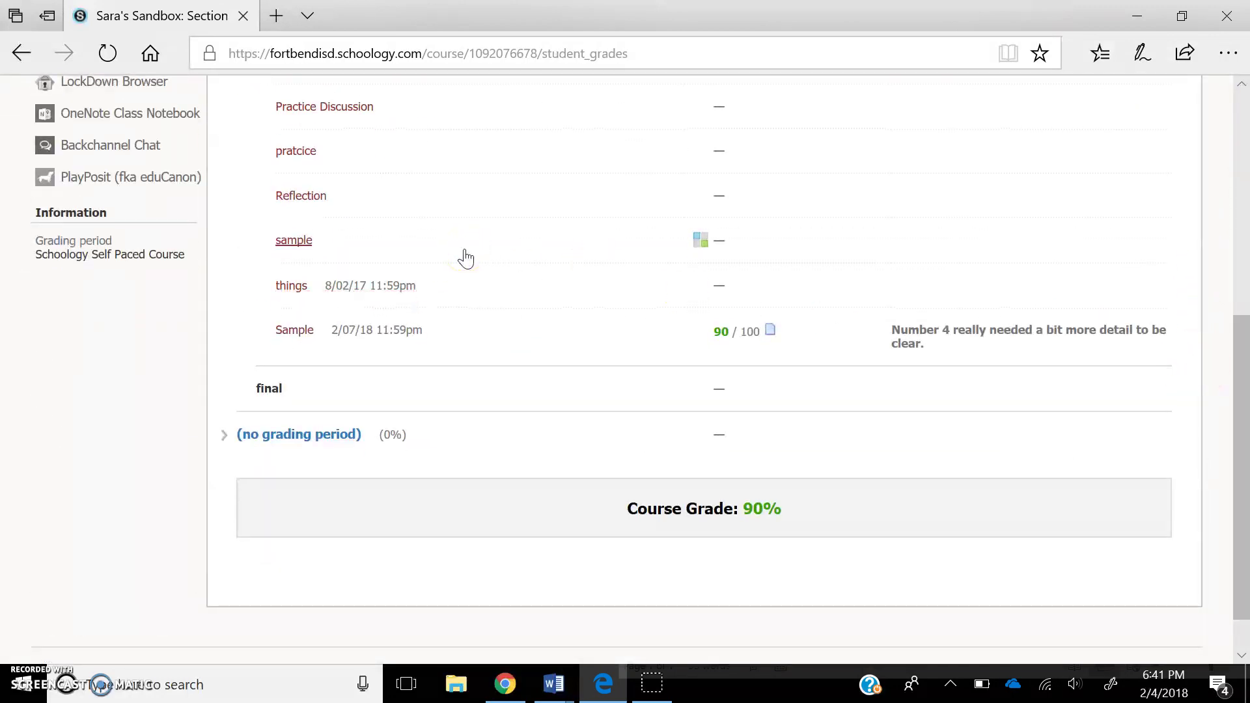
left_click(1242, 233)
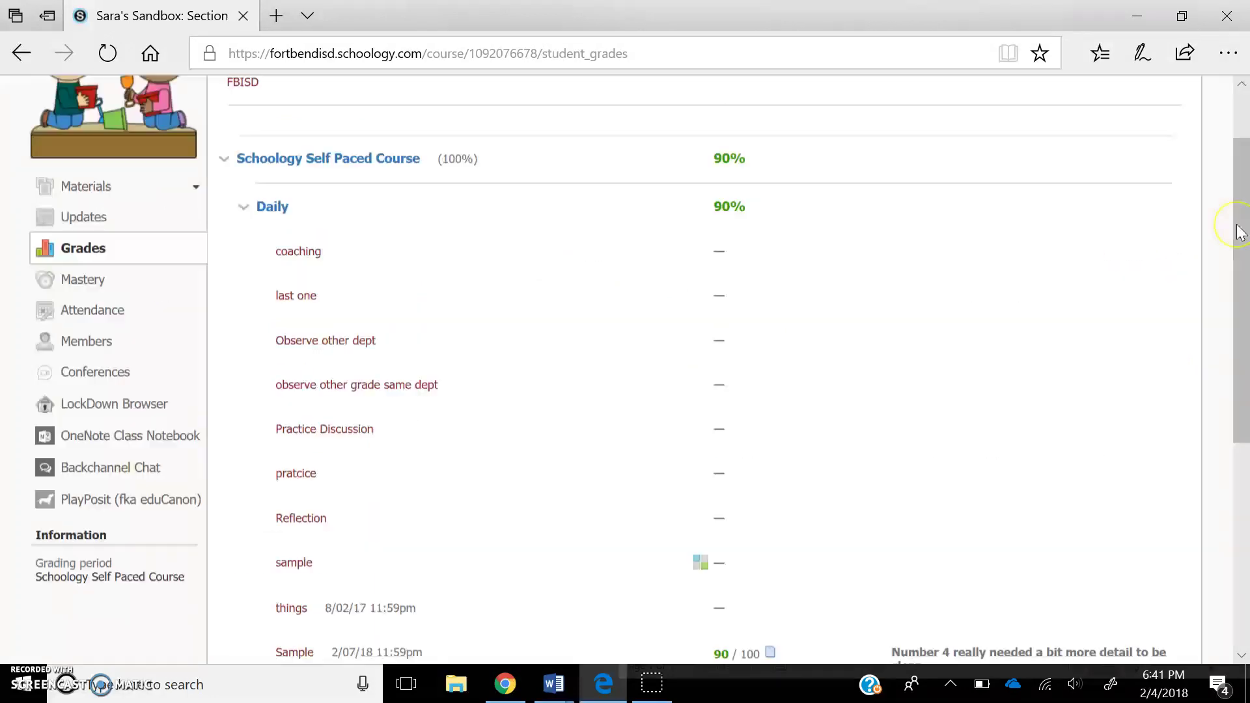